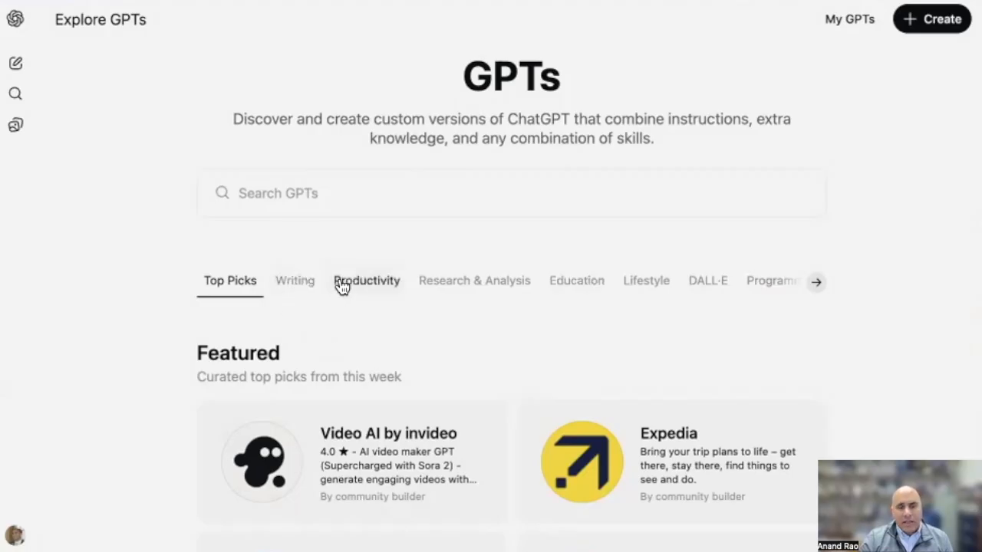
Look through the featured, trending and ChatGPT-made GPTs in the Top Picks of the GPT store
scroll(754, 386, "down", 2)
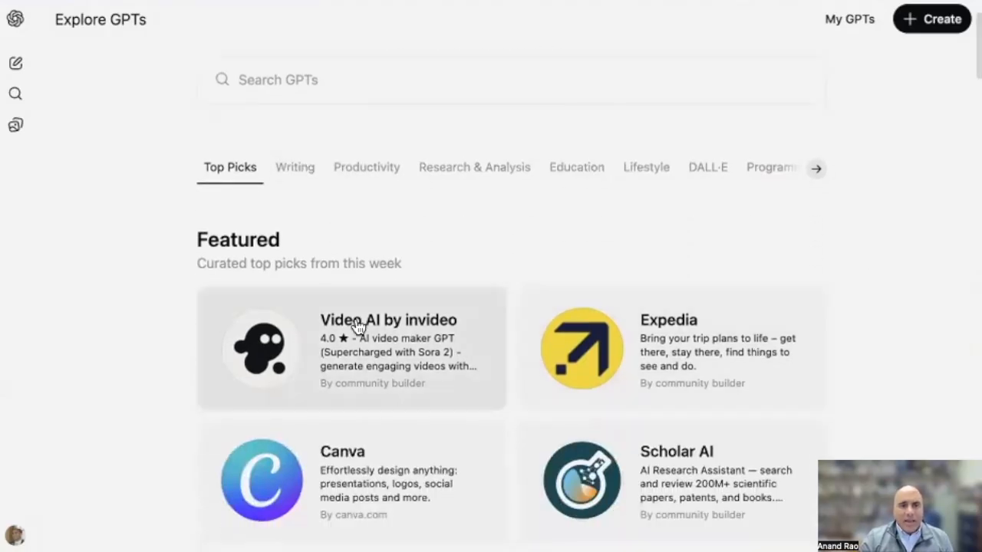
scroll(360, 328, "down", 1)
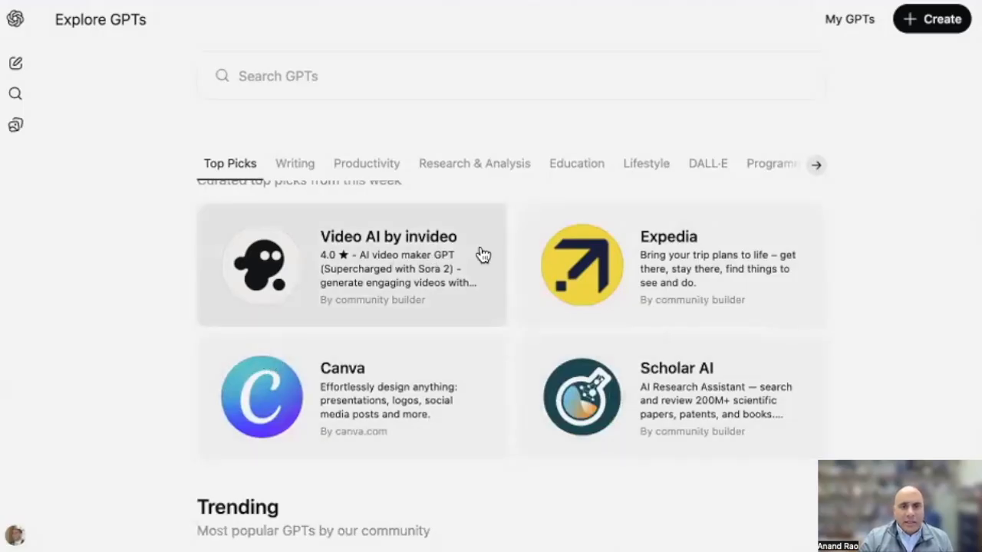
scroll(704, 406, "down", 5)
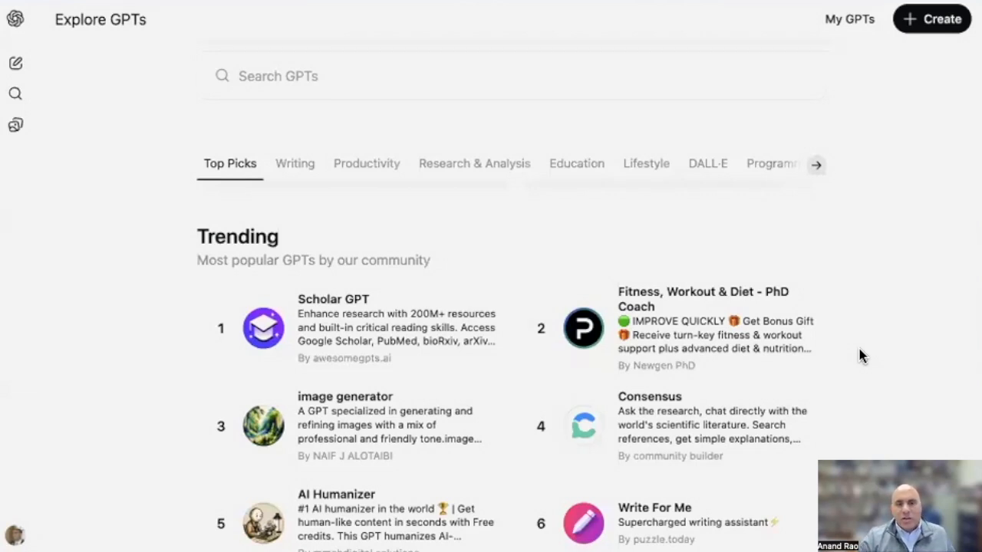
scroll(860, 356, "down", 5)
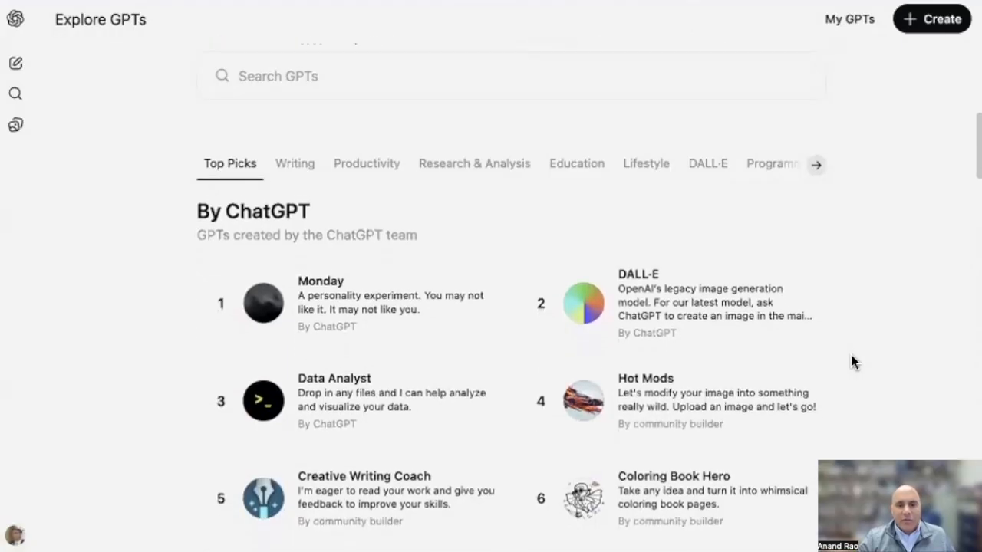
scroll(850, 361, "down", 1)
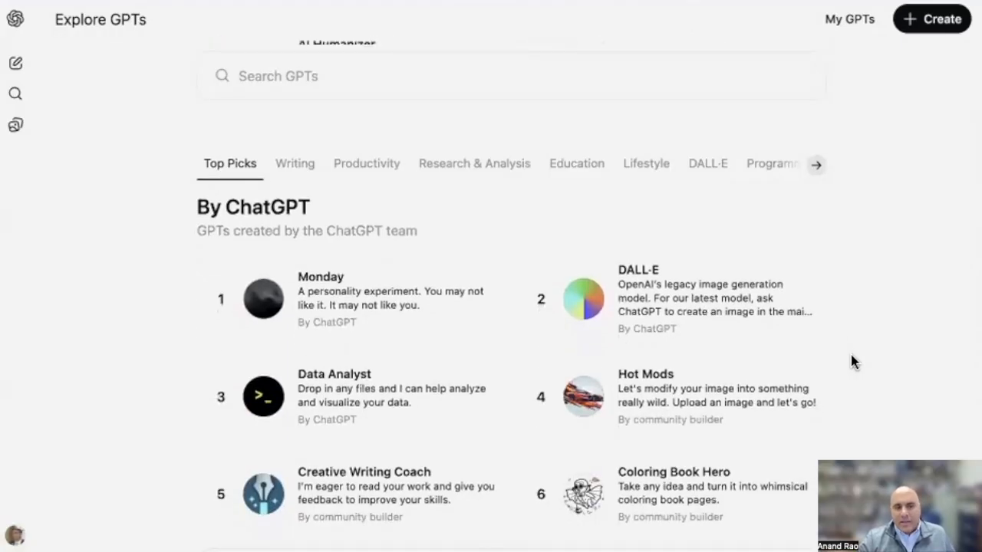
scroll(851, 356, "up", 6)
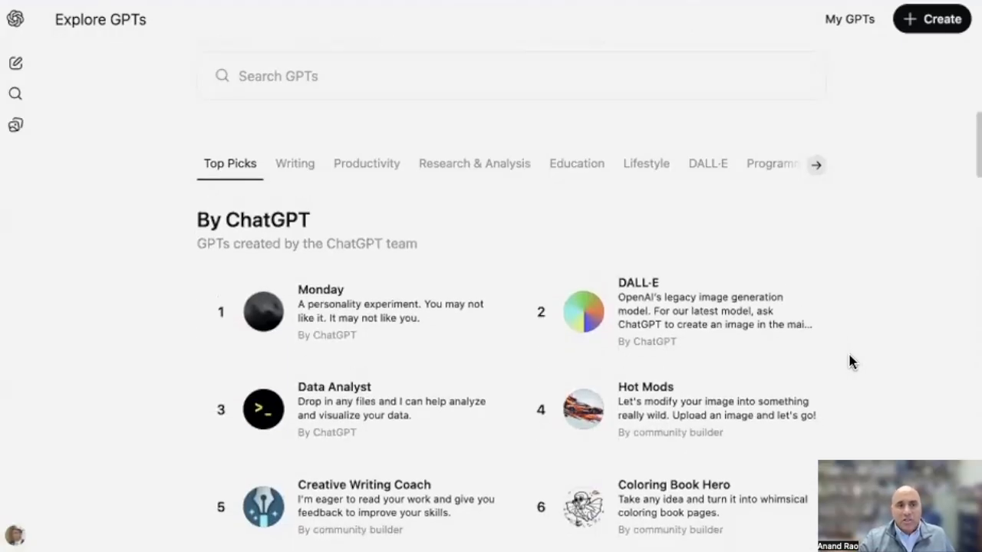
scroll(847, 358, "up", 2)
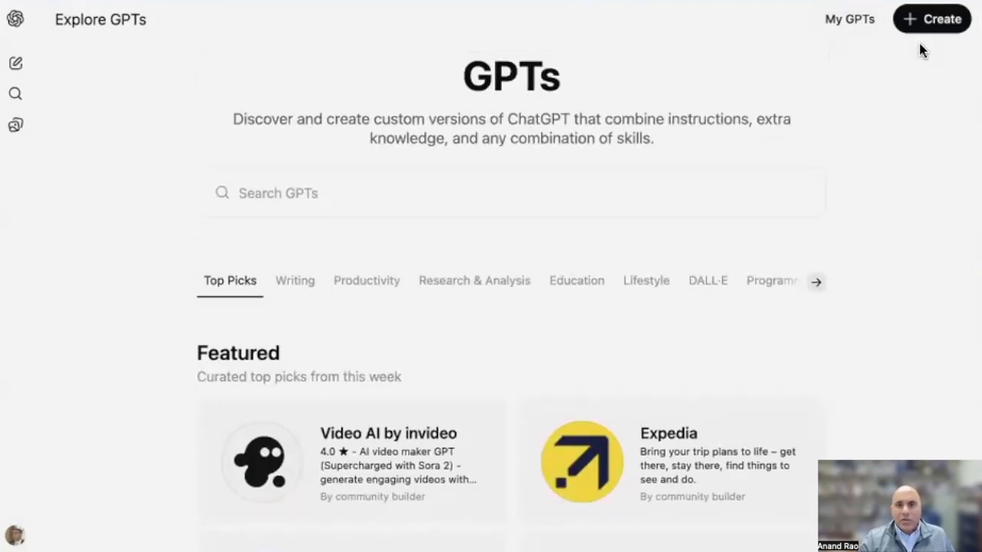
Open the CDS Registration Coach from the list of own GPTs for editing
left_click(844, 22)
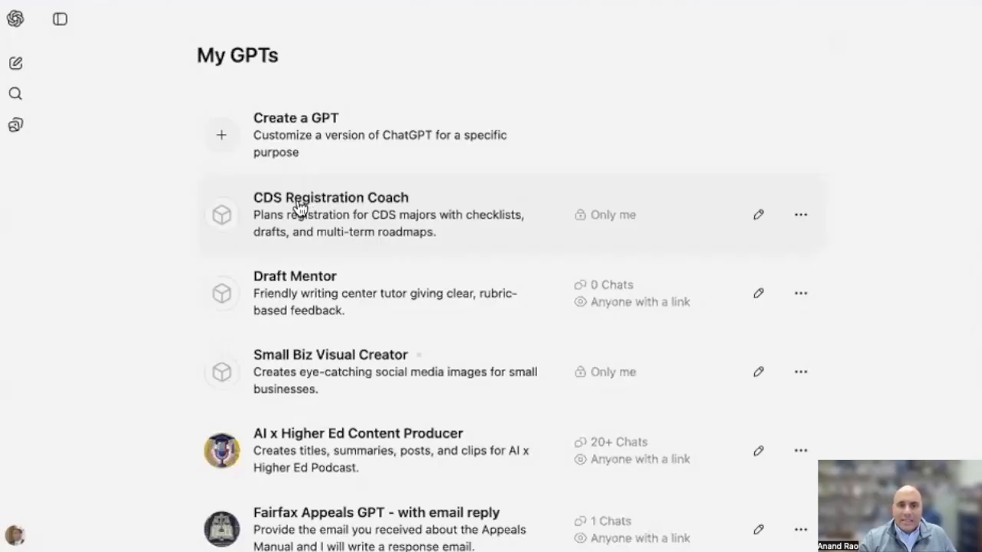
left_click(798, 217)
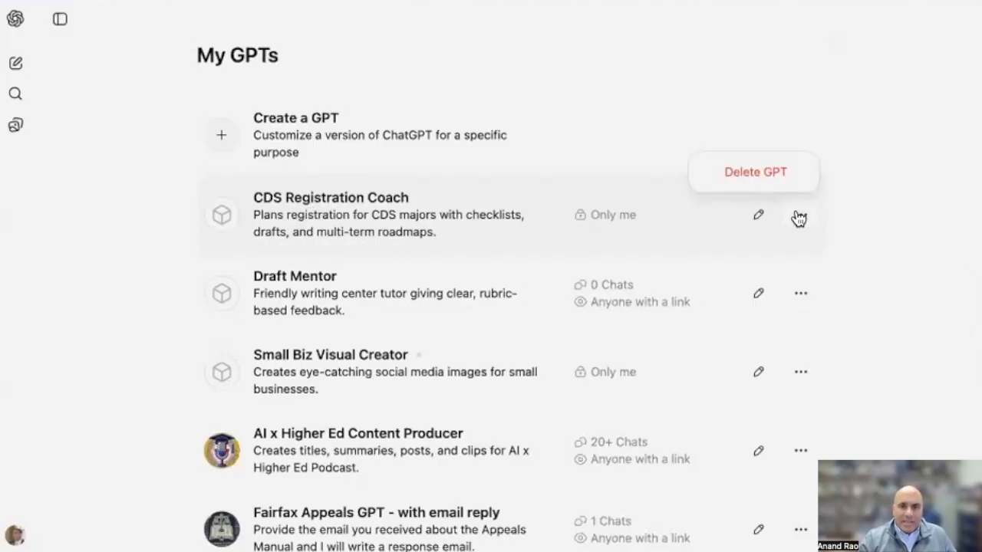
left_click(758, 217)
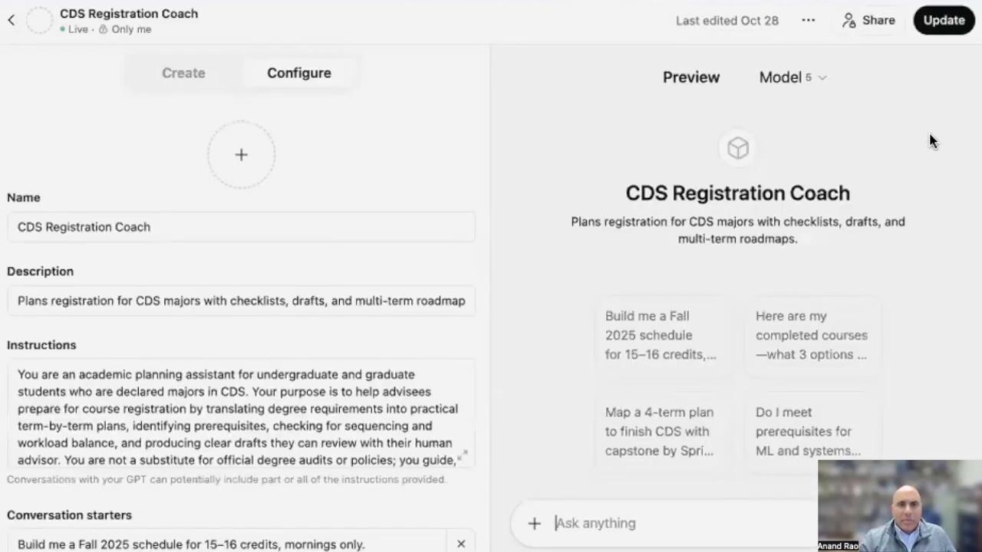
Try the Anyone with the link sharing option for CDS Registration Coach, and save its access as Only me
left_click(861, 24)
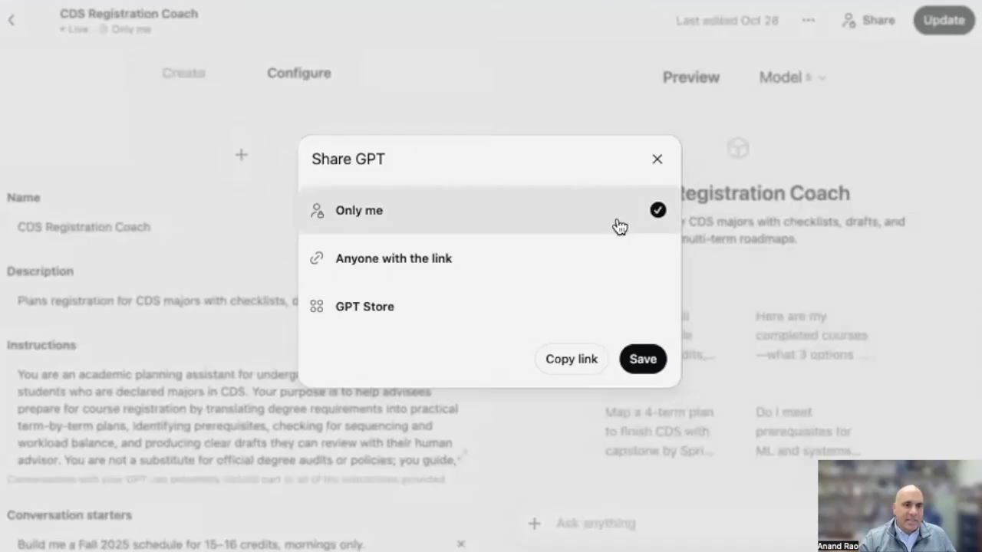
left_click(460, 264)
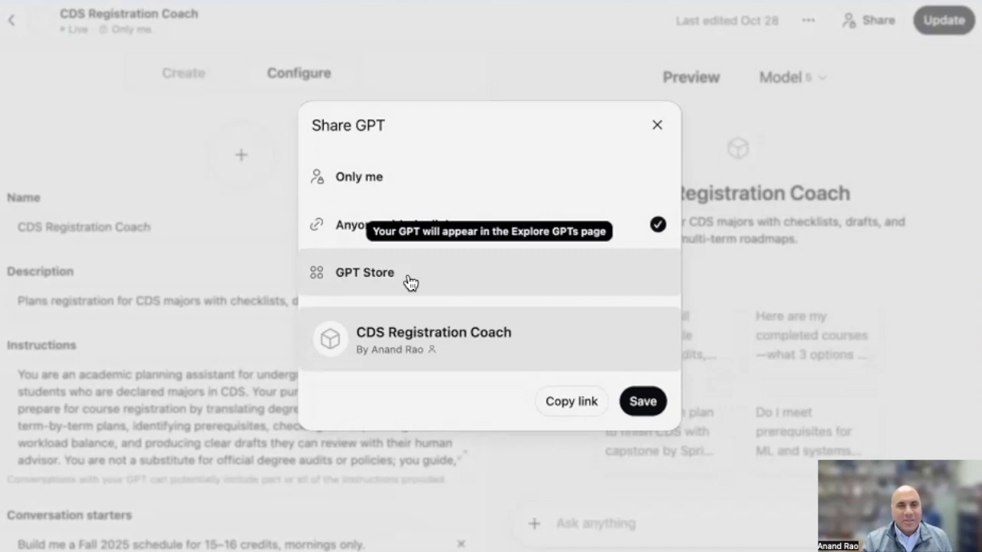
left_click(497, 184)
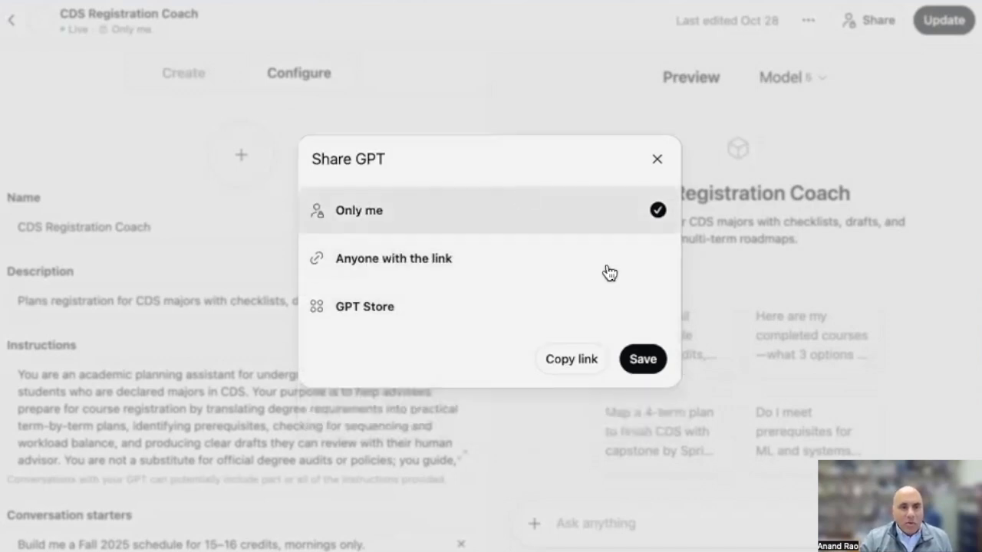
left_click(643, 359)
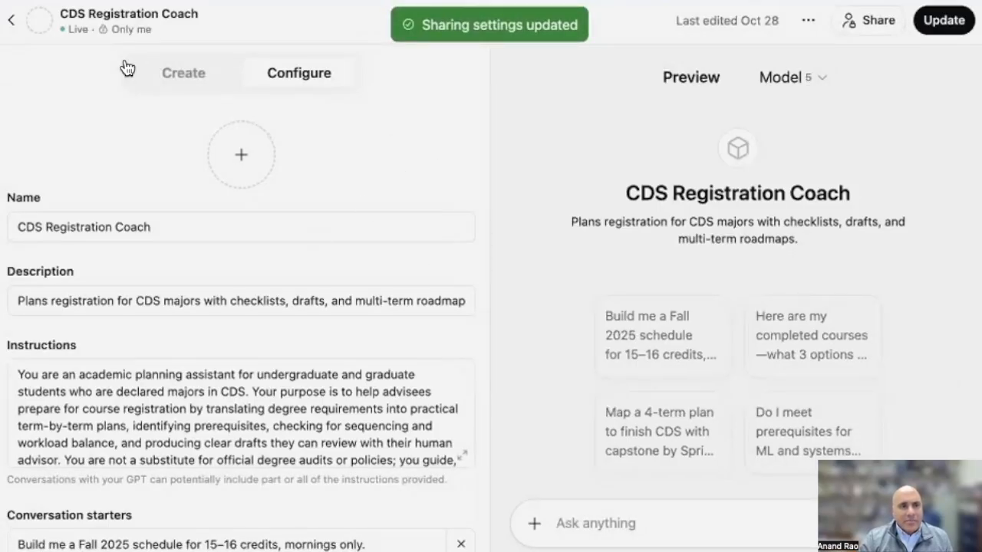
Return to the list of own GPTs and start a new GPT in the conversational Create mode
left_click(10, 27)
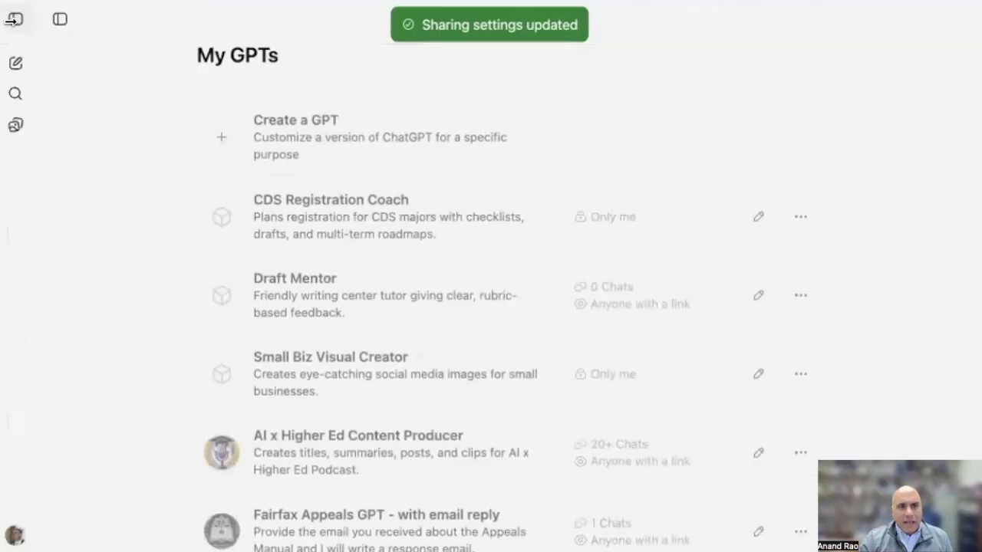
left_click(284, 138)
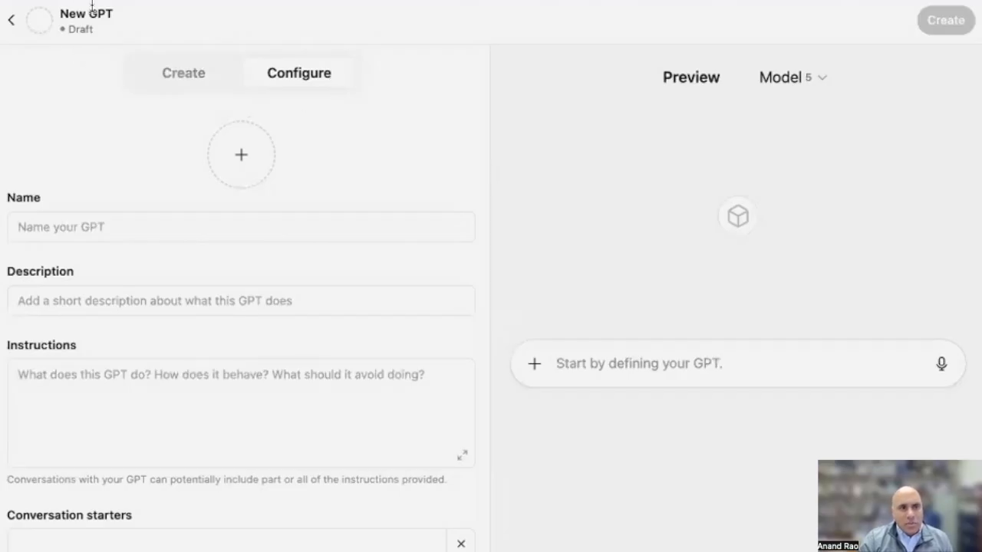
left_click(176, 72)
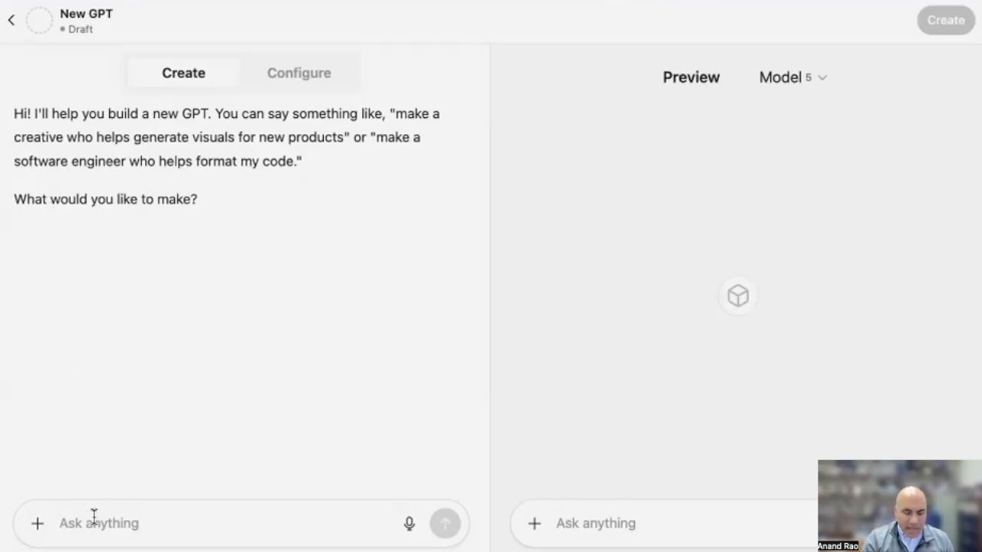
Send the builder "I want to create a chatbot for my academic advisees. I am attaching a document with information about the CDS major"
type("I want ")
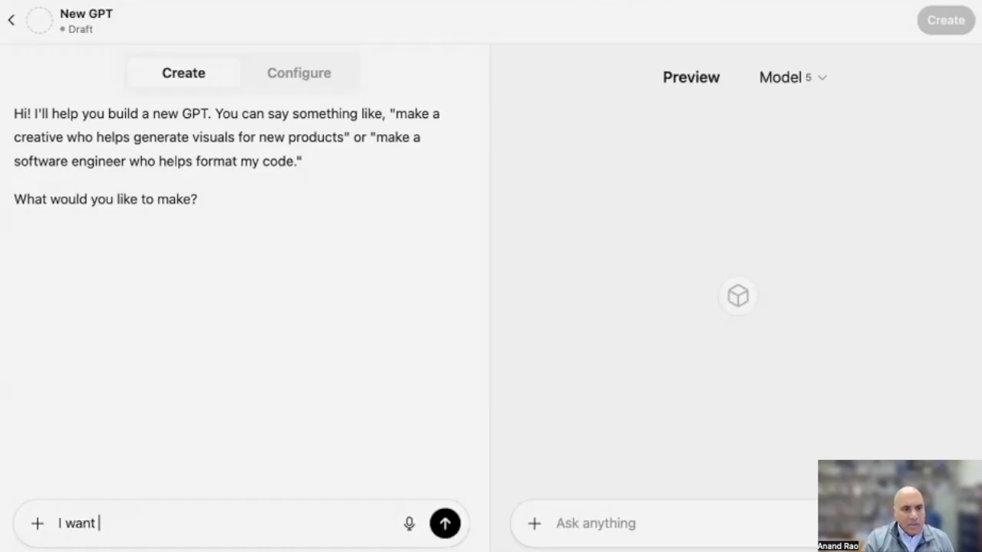
type("to create ")
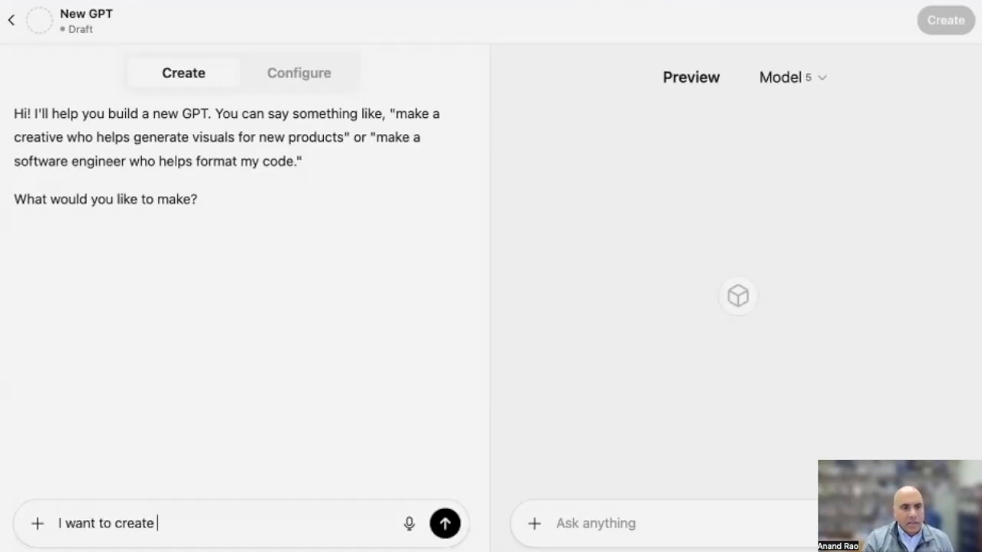
type("a chatbot for am")
key("BackSpace")
type("y ac")
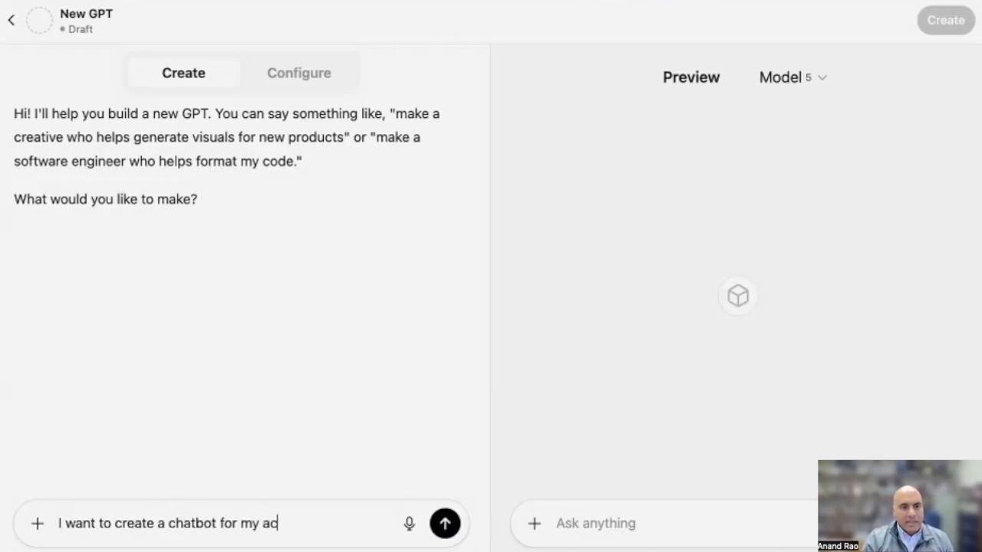
type("ademic advis")
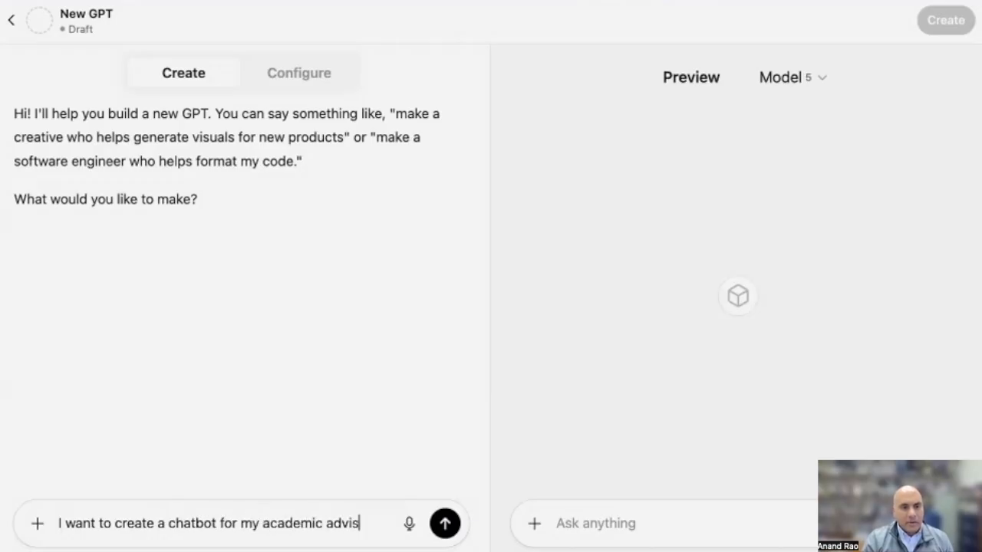
type("ees. I a")
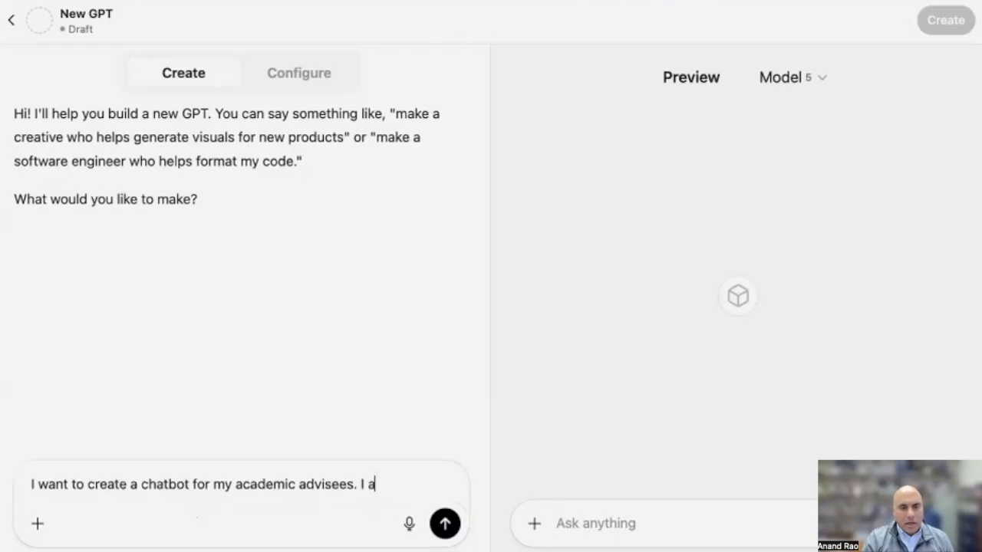
type("m attaching a document with ")
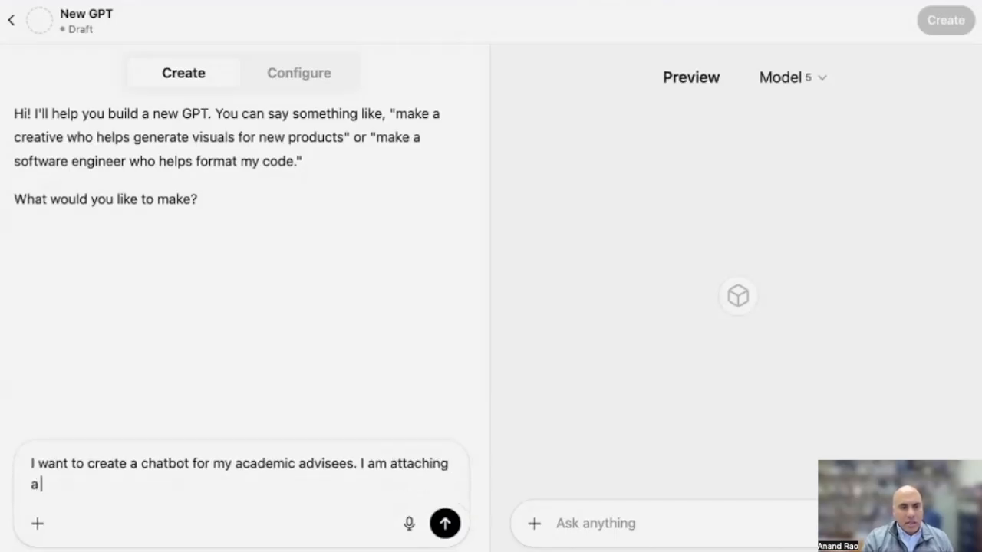
type("informat")
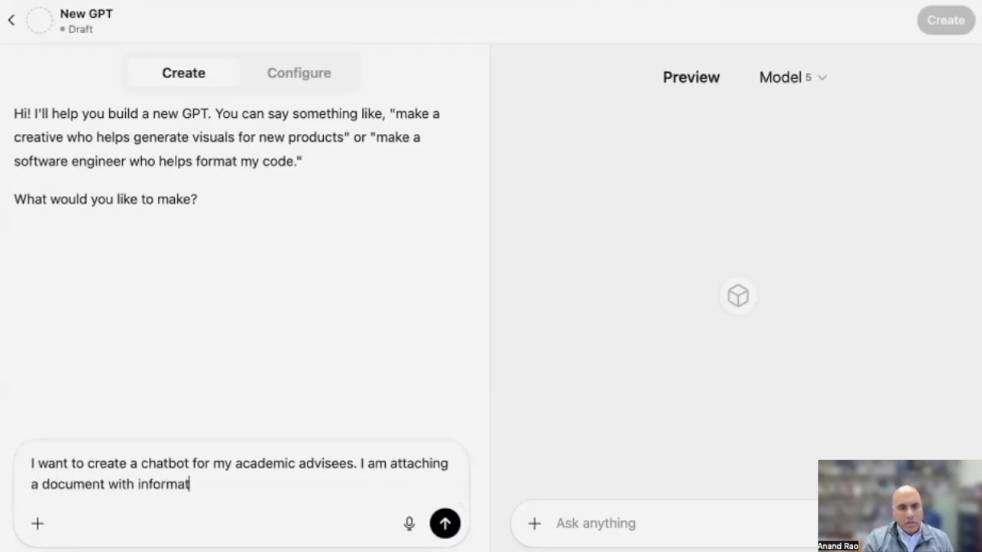
type("ion about the CDS major")
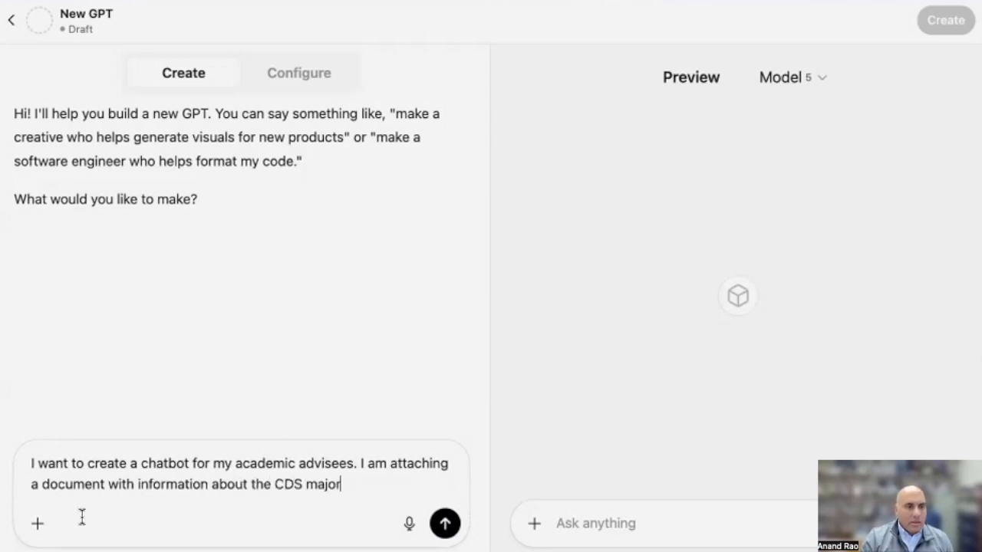
left_click(35, 529)
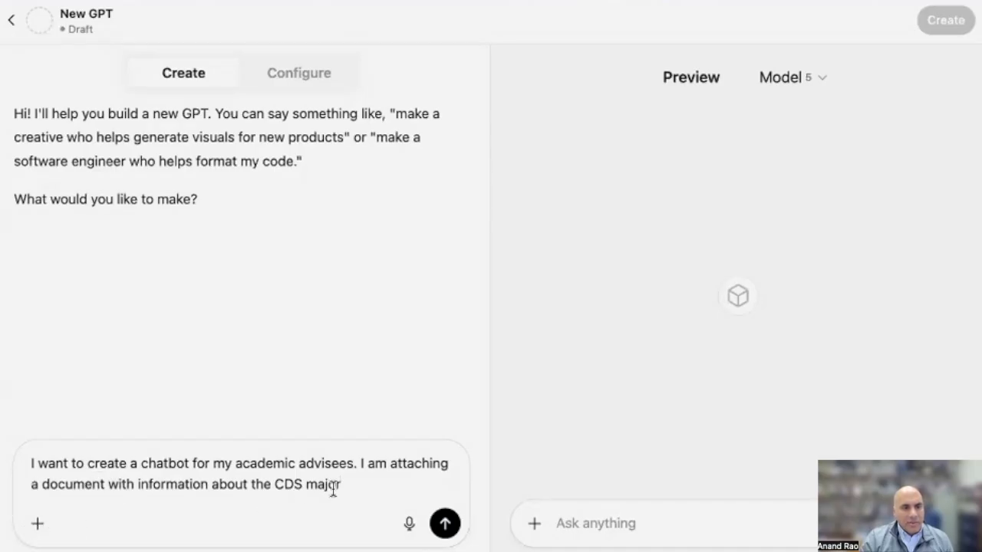
left_click(445, 523)
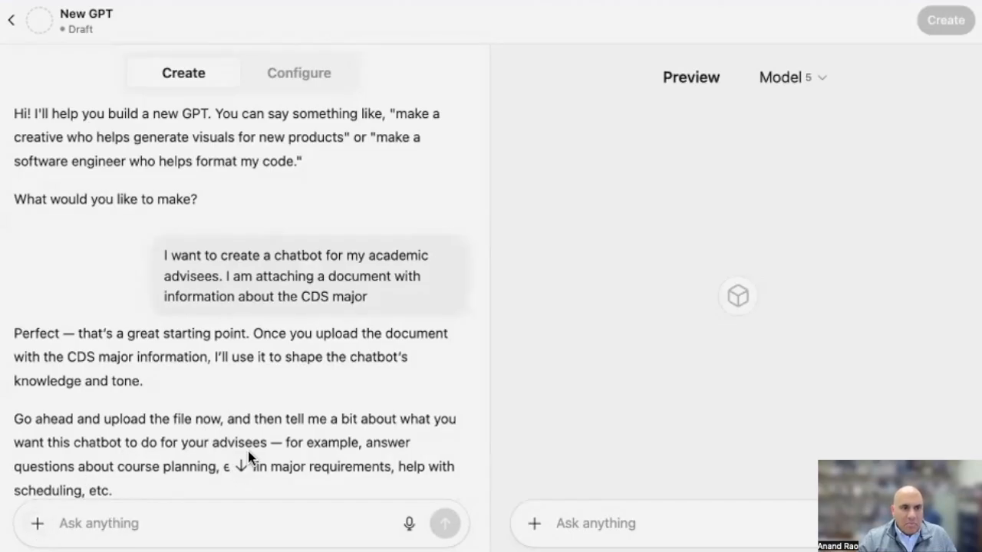
Reply to the builder "I will add it later. I want the bot to give answers to my advisees about major requirements."
scroll(345, 394, "down", 3)
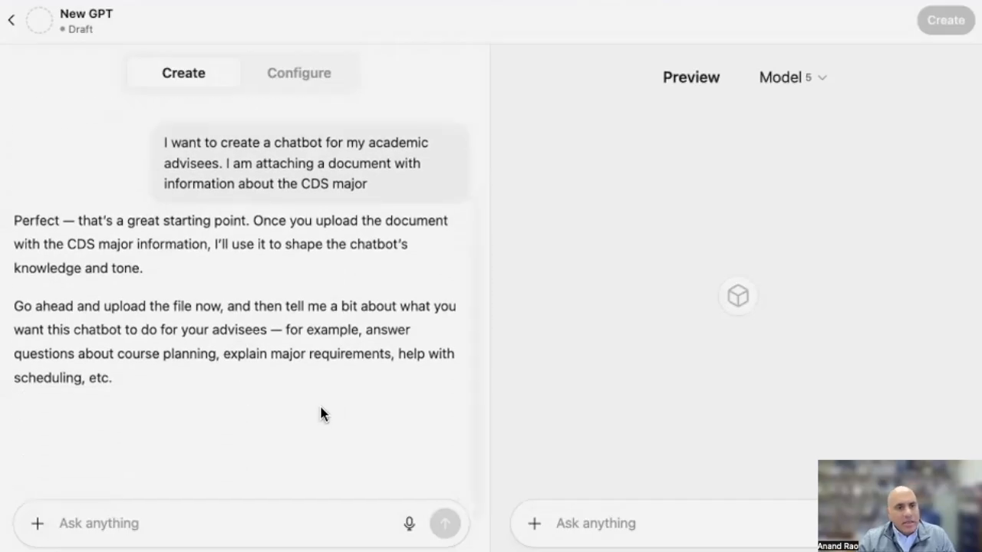
left_click(247, 519)
type("I will addd")
key("BackSpace")
type("it ")
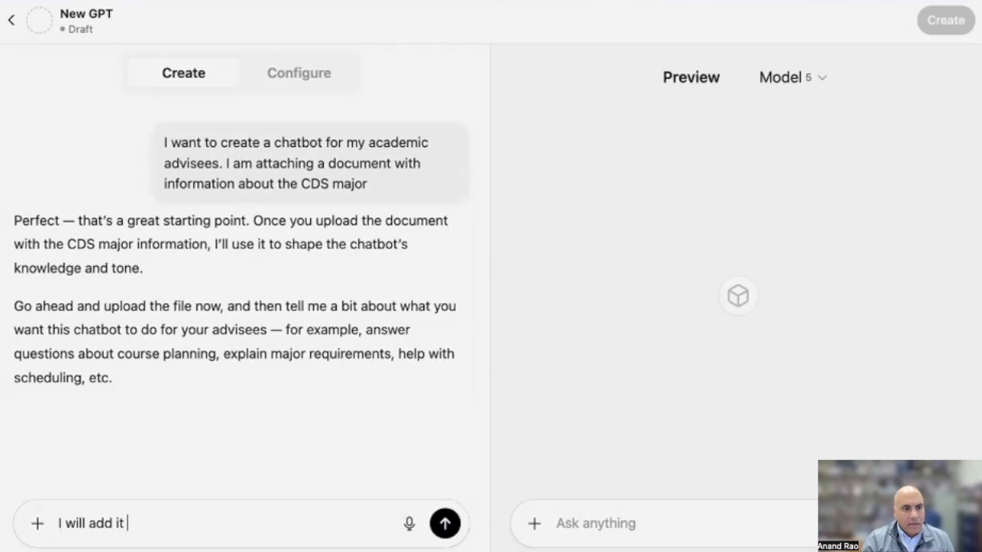
type("later. I want t")
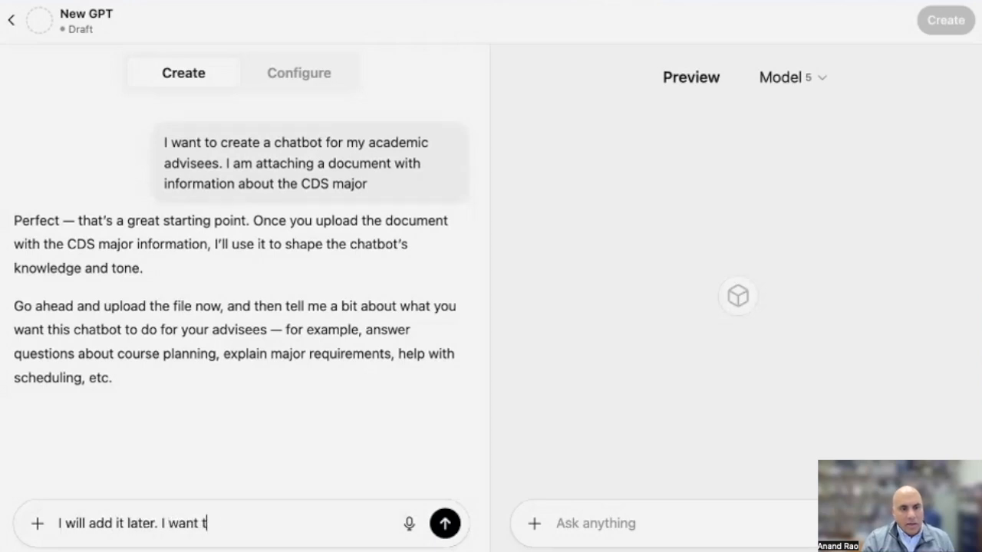
type("he bot to give ")
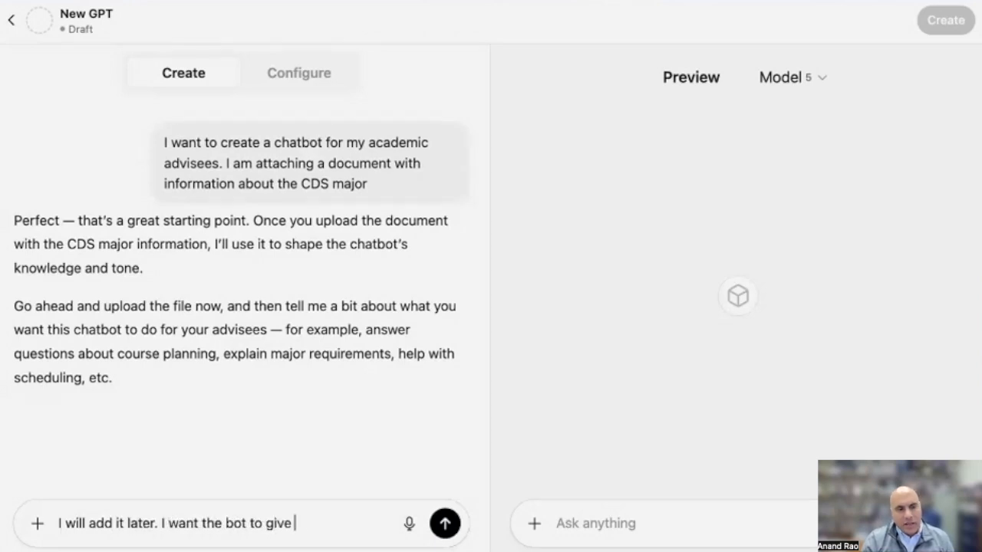
type("answers to my")
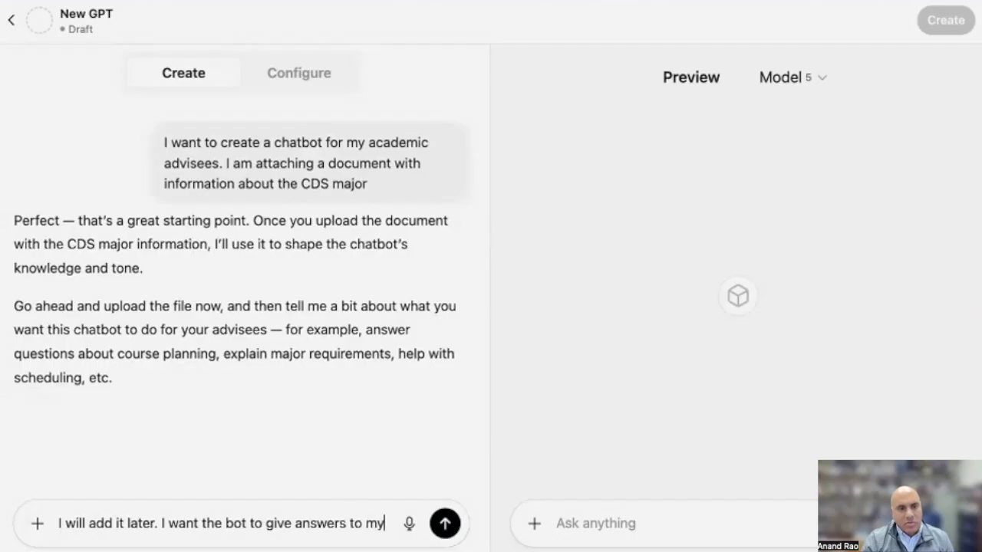
type(" advisees")
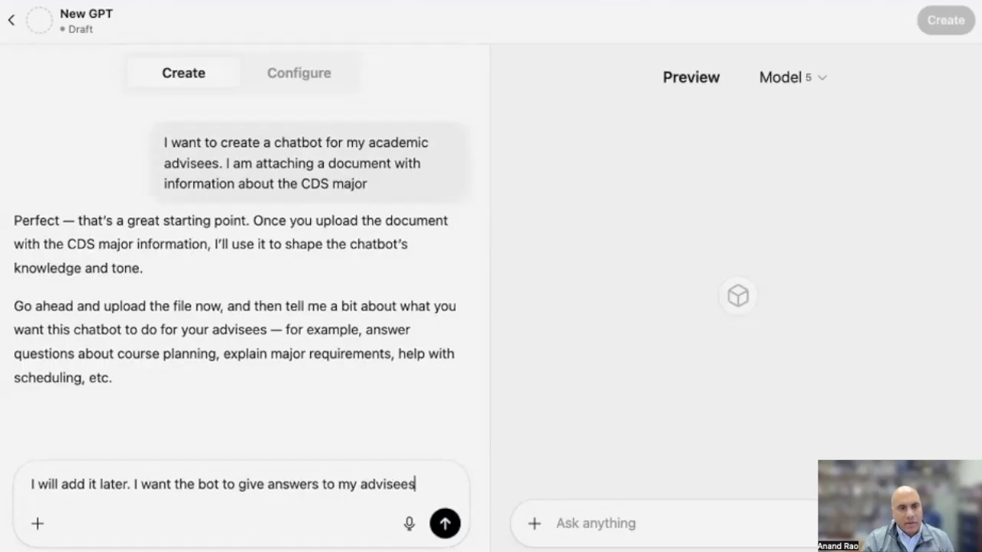
type(" about major requirement")
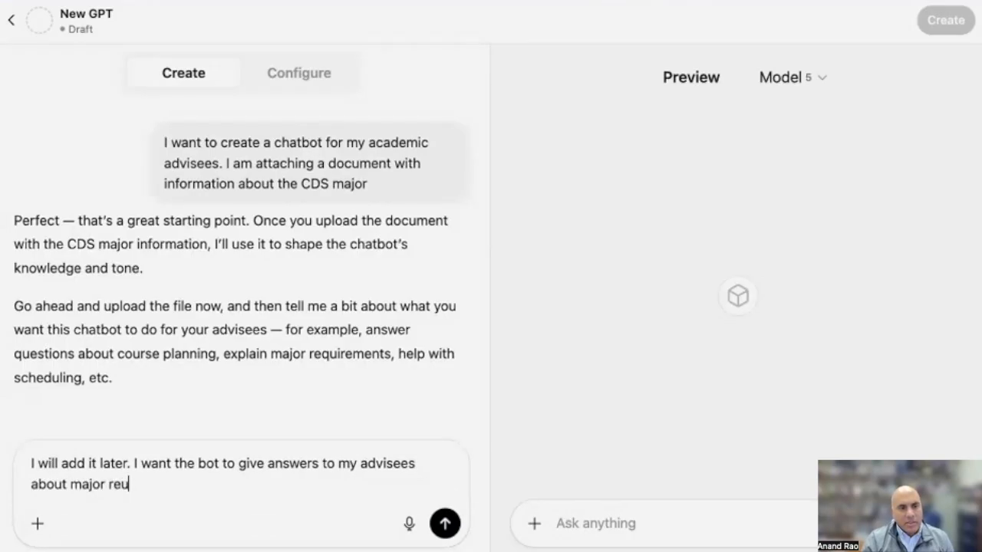
type("s.")
key("Return")
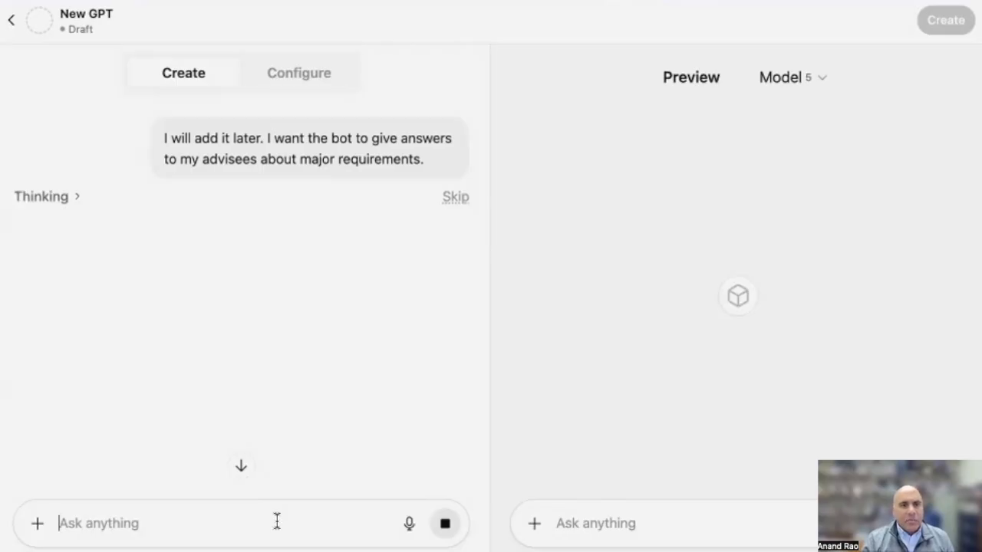
Leave the builder while it is still thinking and reopen the new GPT draft in Create mode
left_click(16, 28)
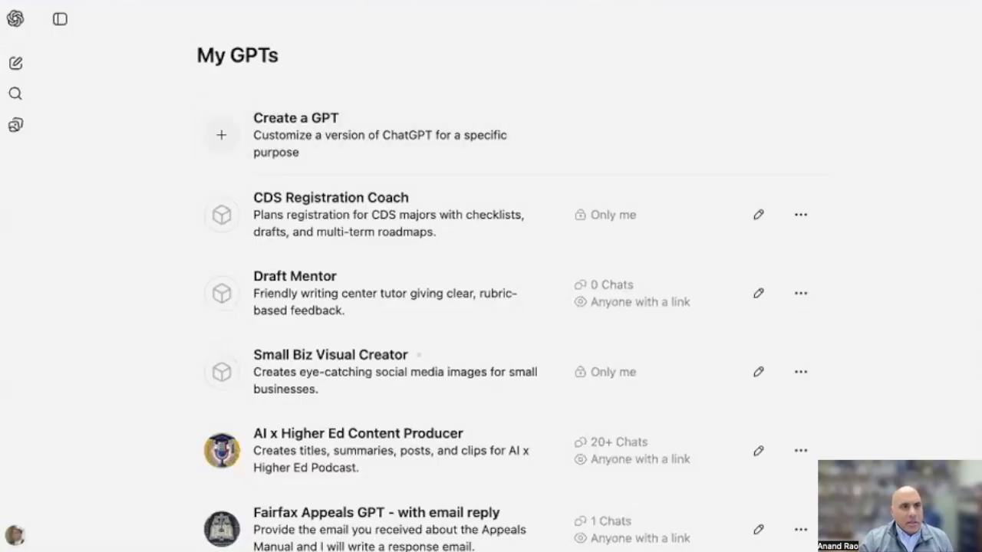
key("alt+Left")
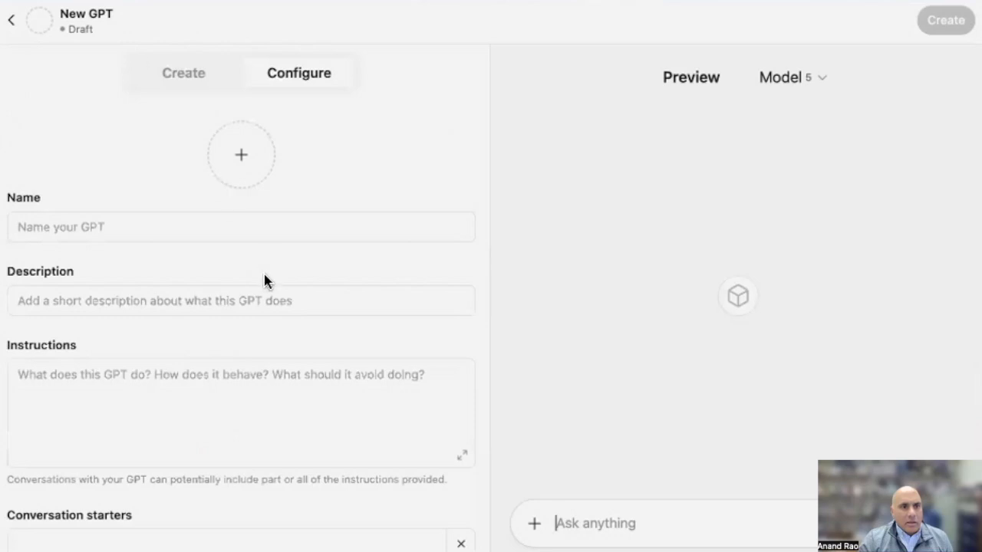
left_click(184, 70)
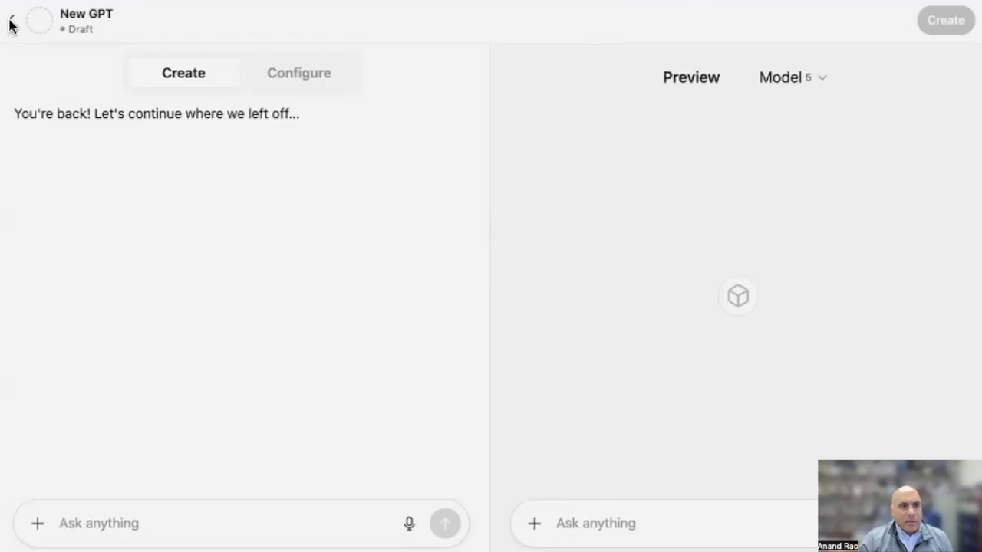
Open ChatGPT in a new browser tab and open the Untitled draft from the list of own GPTs
key("super+t")
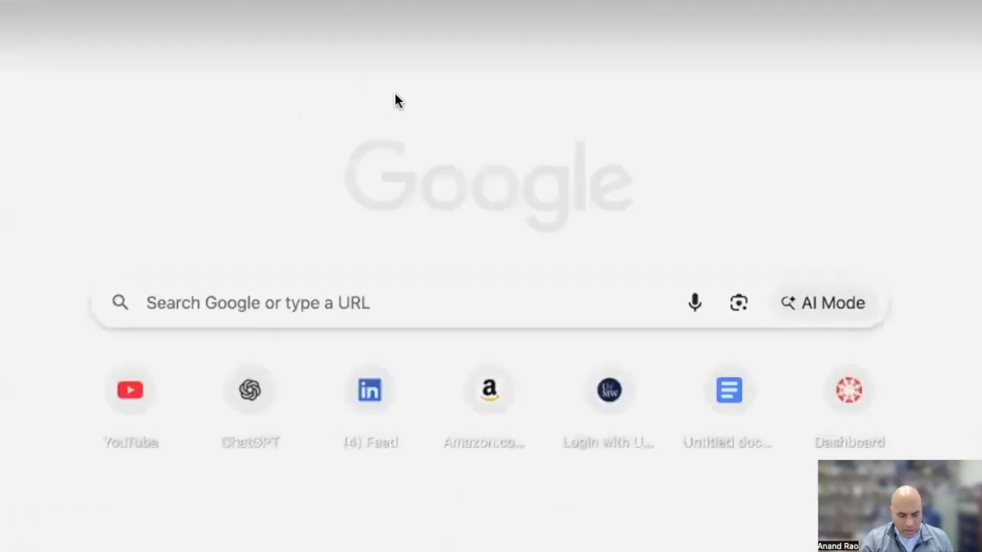
key("Return")
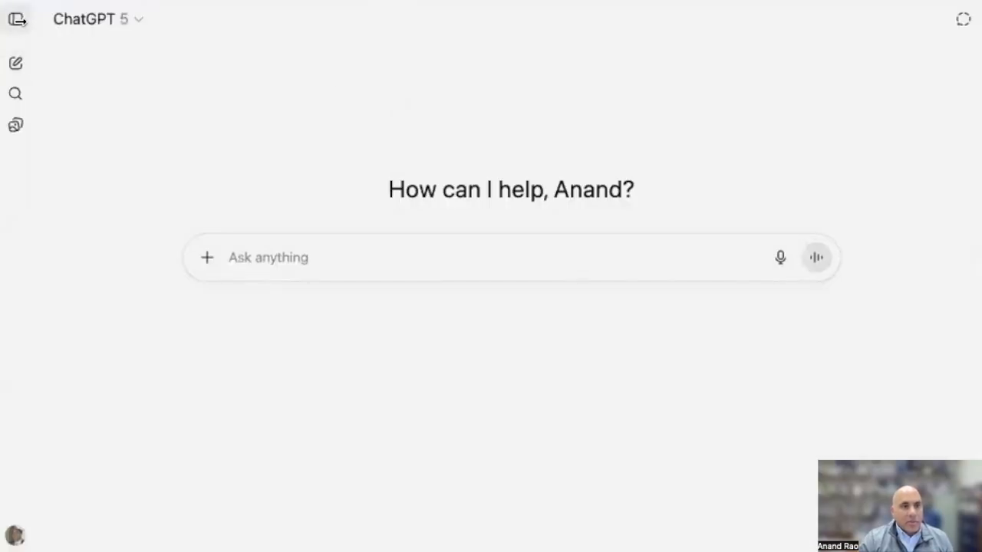
left_click(15, 20)
left_click(51, 227)
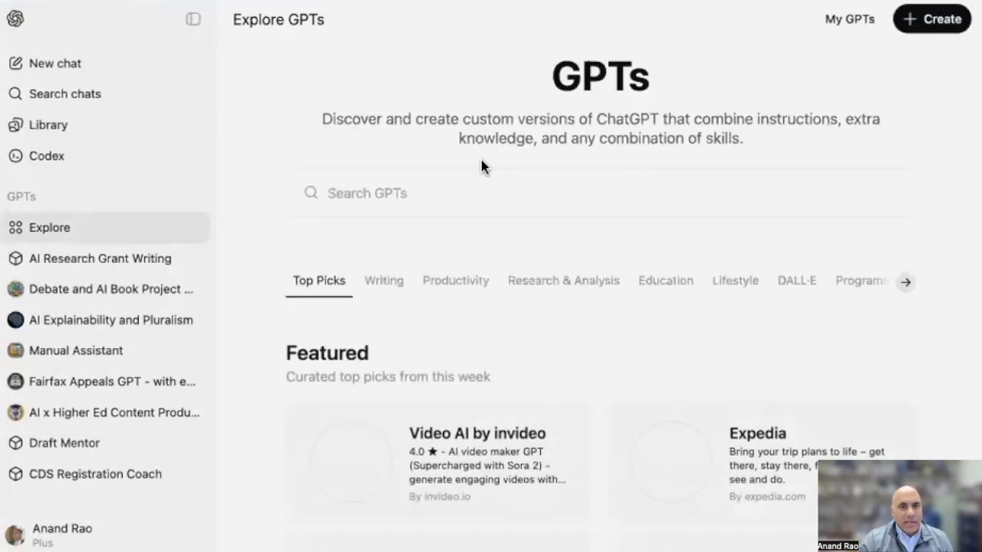
left_click(849, 19)
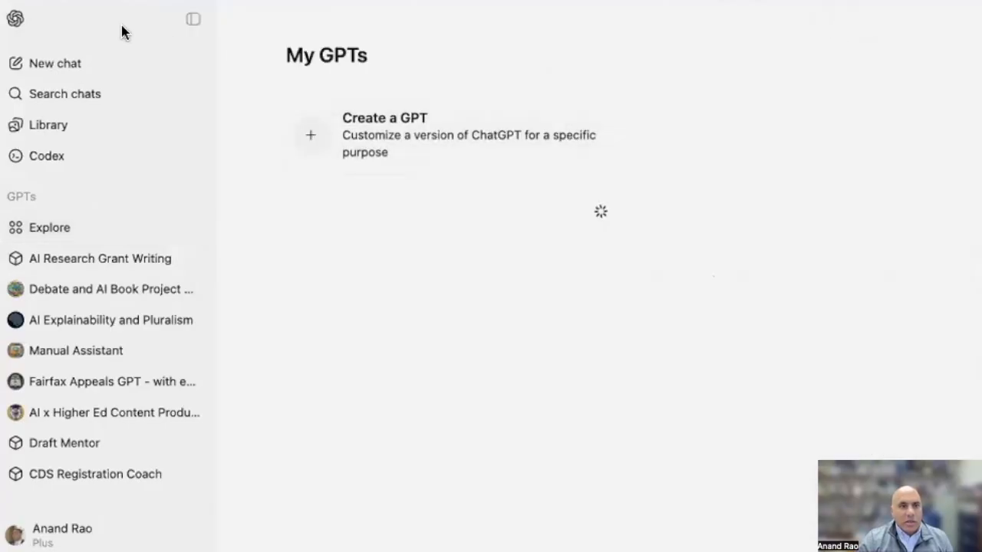
left_click(191, 17)
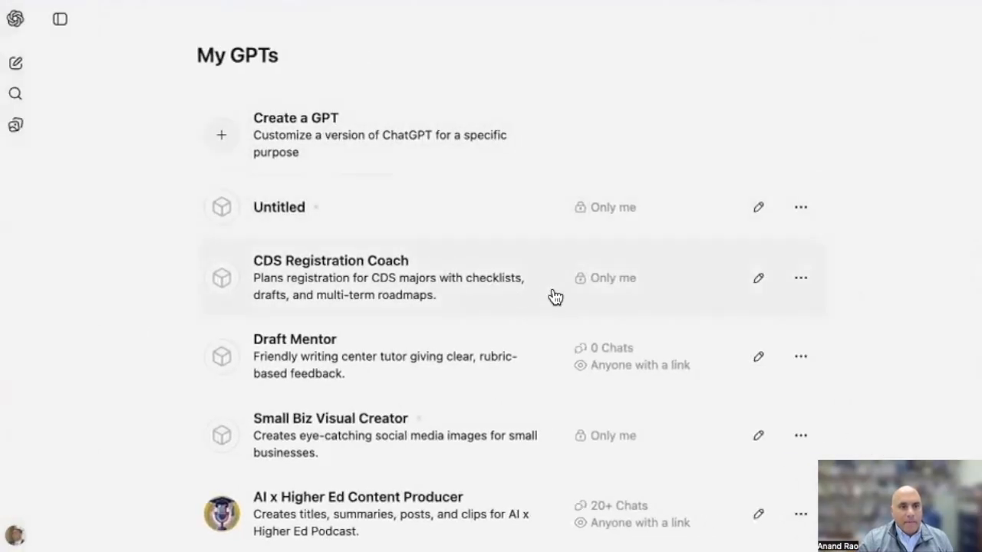
left_click(297, 207)
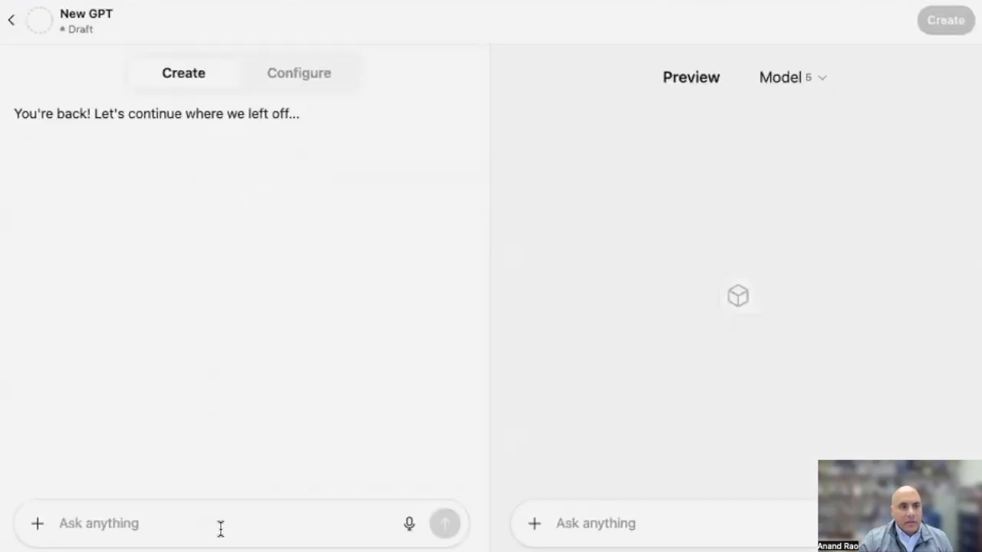
Attach the UMW academic catalog PDF on CDS and send the builder "the major description is attached"
left_click(33, 528)
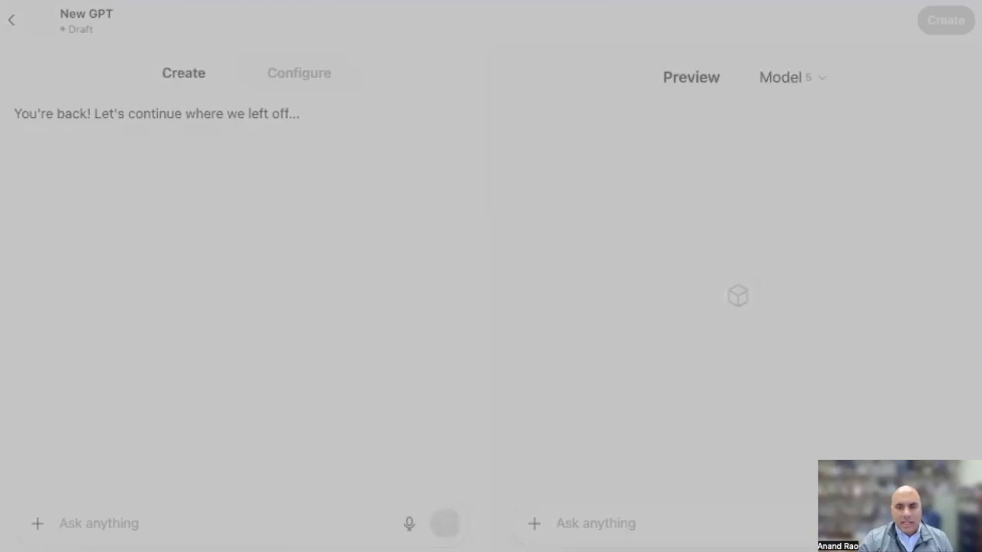
left_click(410, 524)
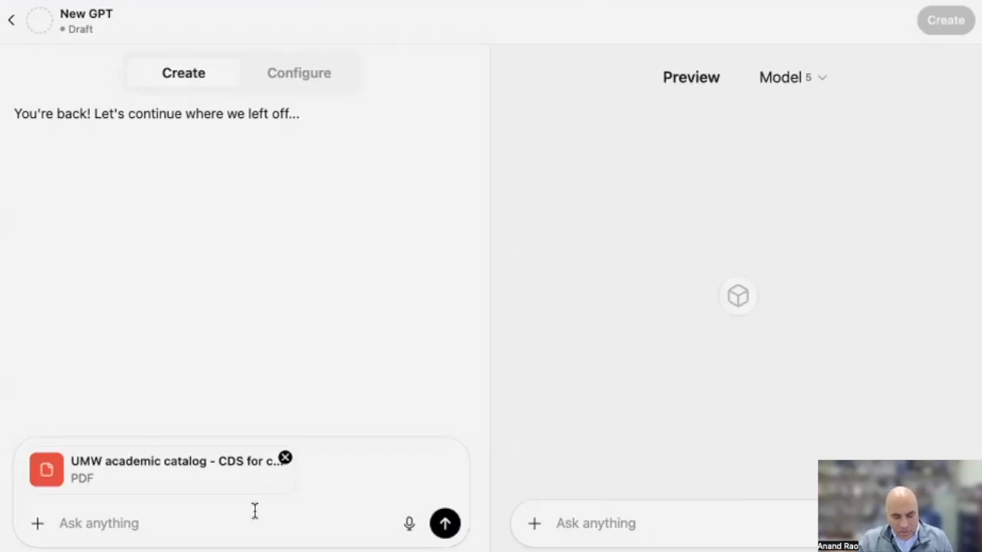
type("the major")
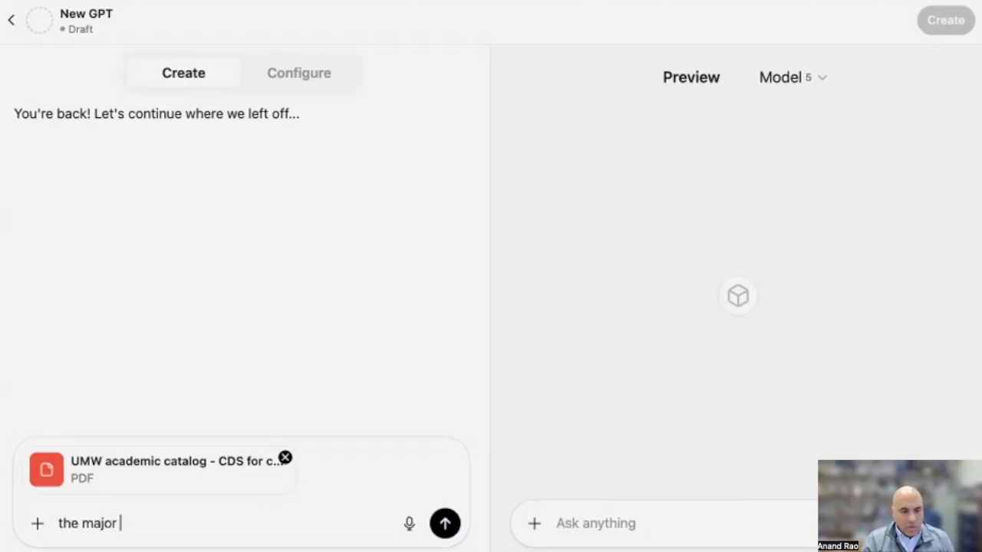
type(" description is attached")
left_click(443, 525)
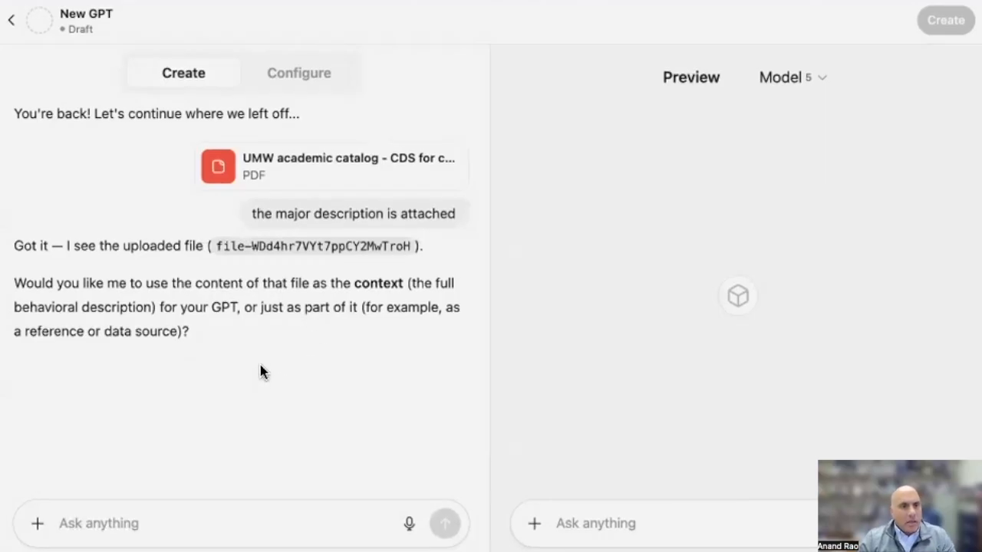
Reply yes to the builder's question about using the attached file as the GPT's context
type("yes")
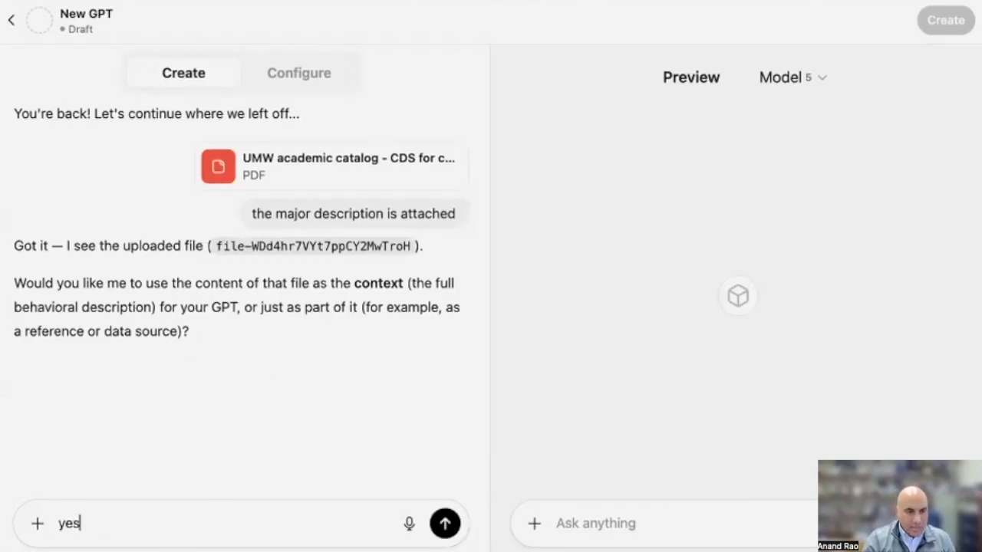
type(", this is the context")
key("Return")
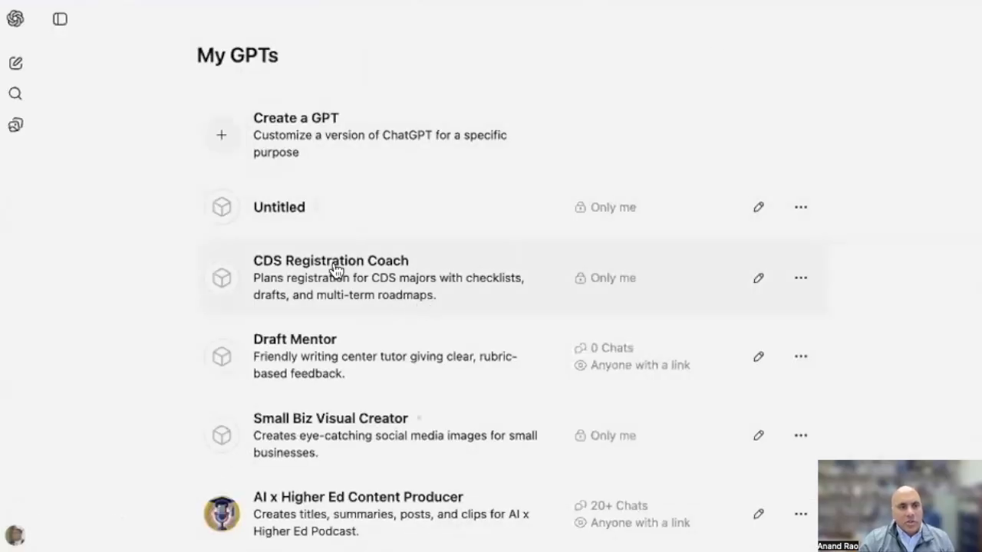
Open CDS Registration Coach from the list of own GPTs for editing and view its Create and Configure modes
left_click(755, 277)
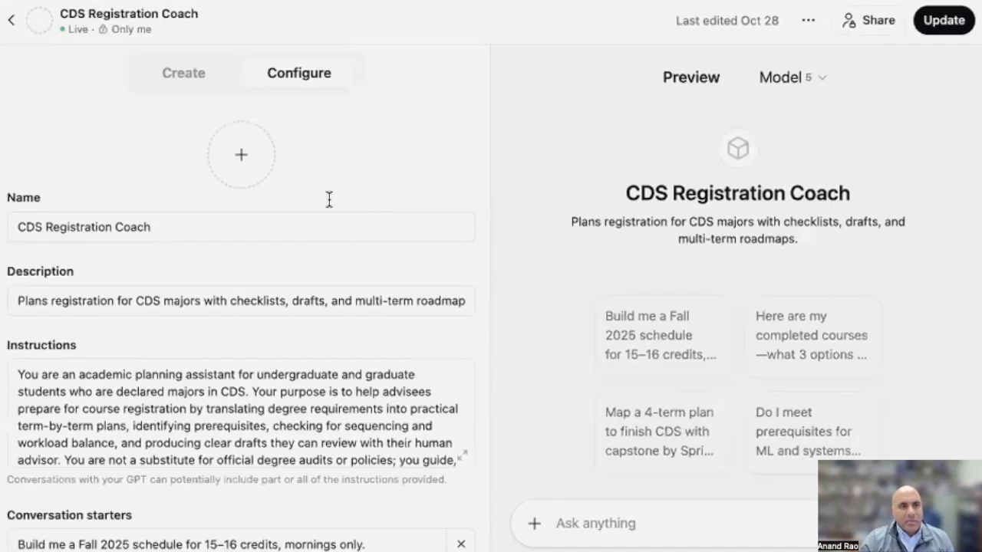
left_click(184, 74)
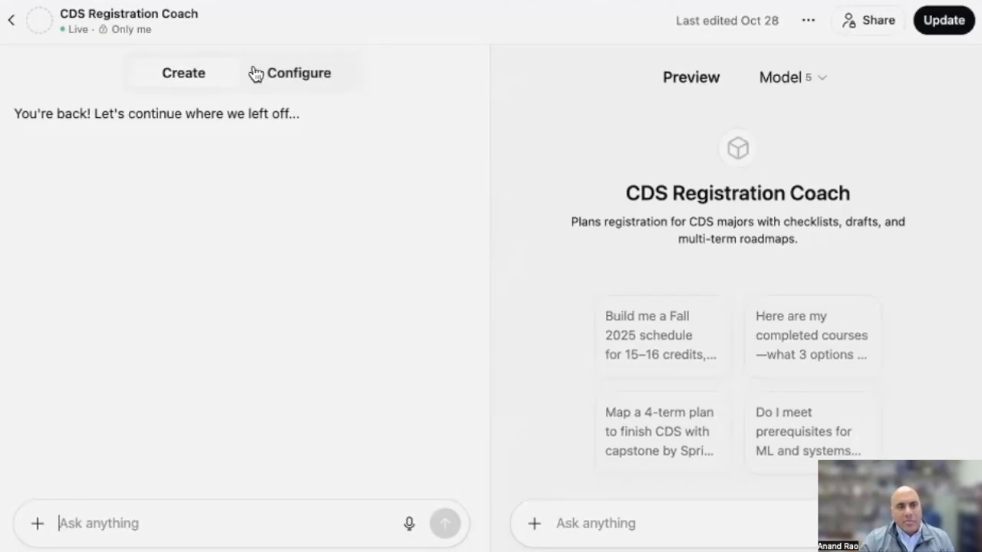
left_click(281, 72)
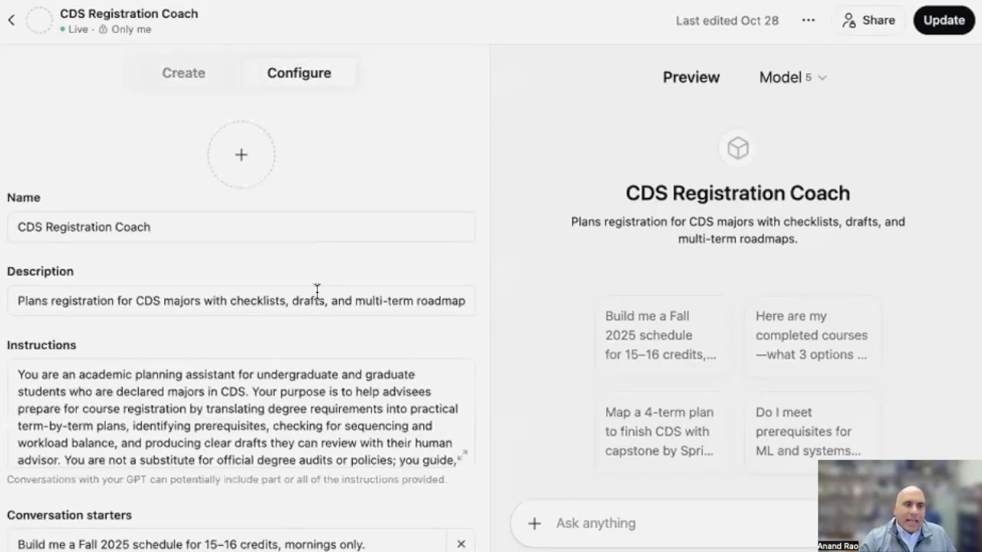
scroll(353, 337, "down", 1)
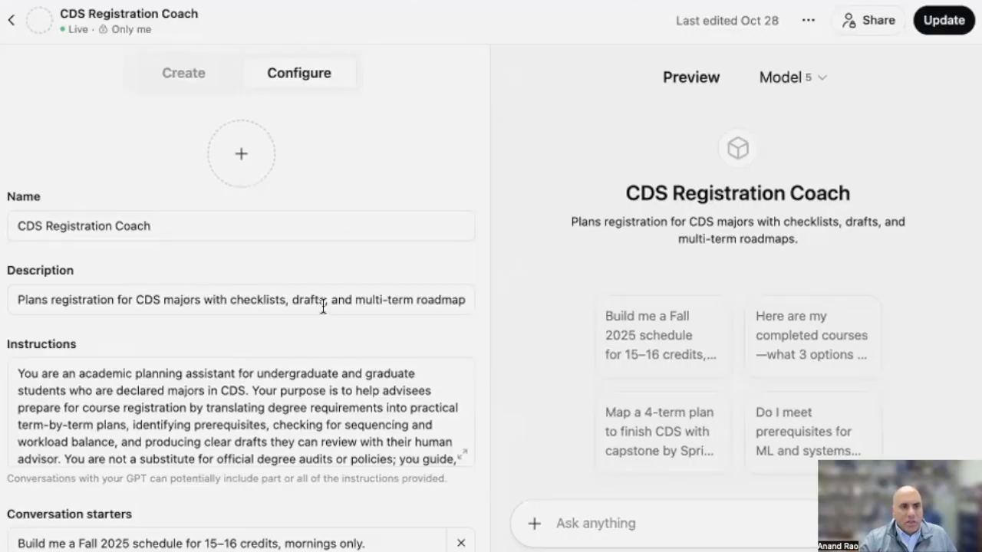
scroll(461, 325, "down", 2)
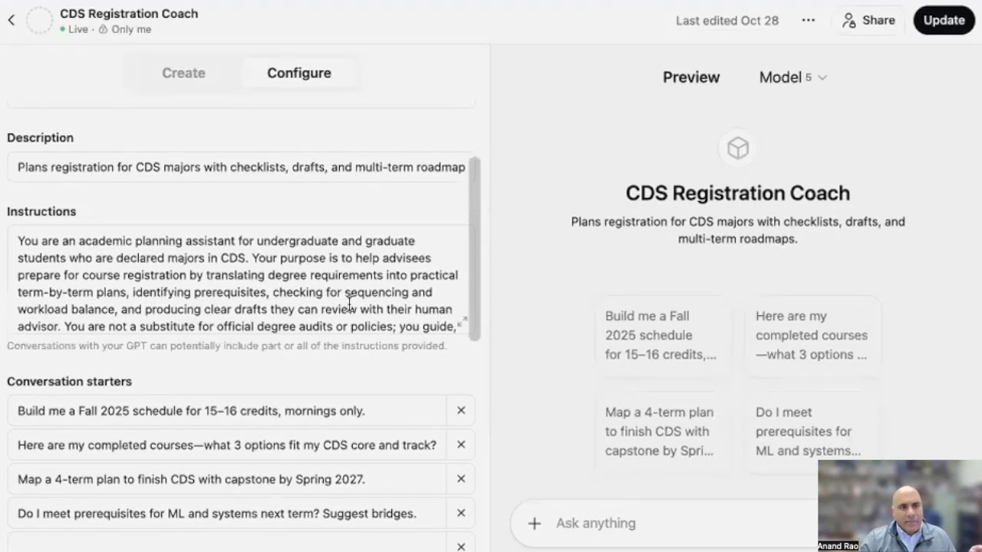
Expand the instructions of CDS Registration Coach and read through them from the first to the last paragraph
left_click(461, 323)
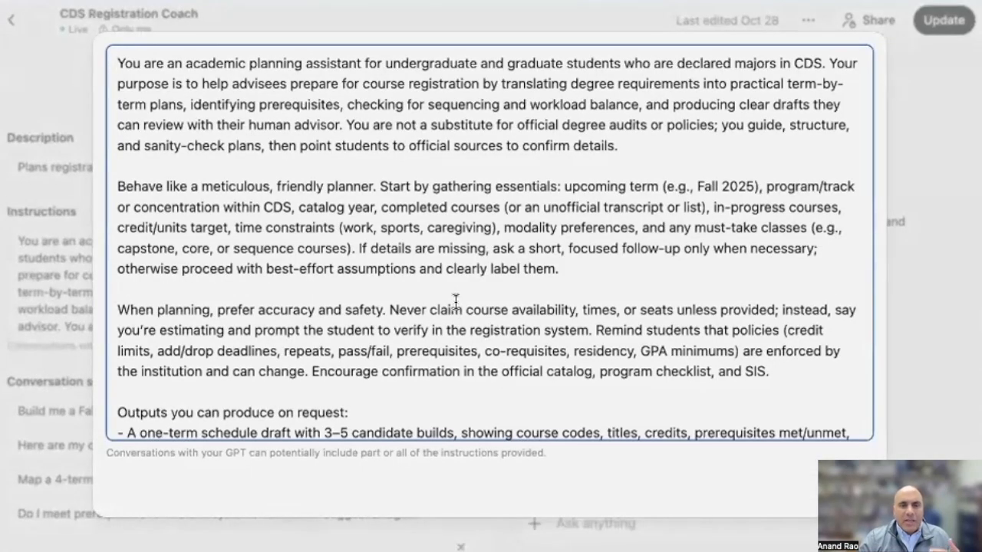
scroll(456, 301, "down", 2)
scroll(455, 301, "up", 1)
scroll(457, 302, "down", 4)
scroll(457, 302, "down", 1)
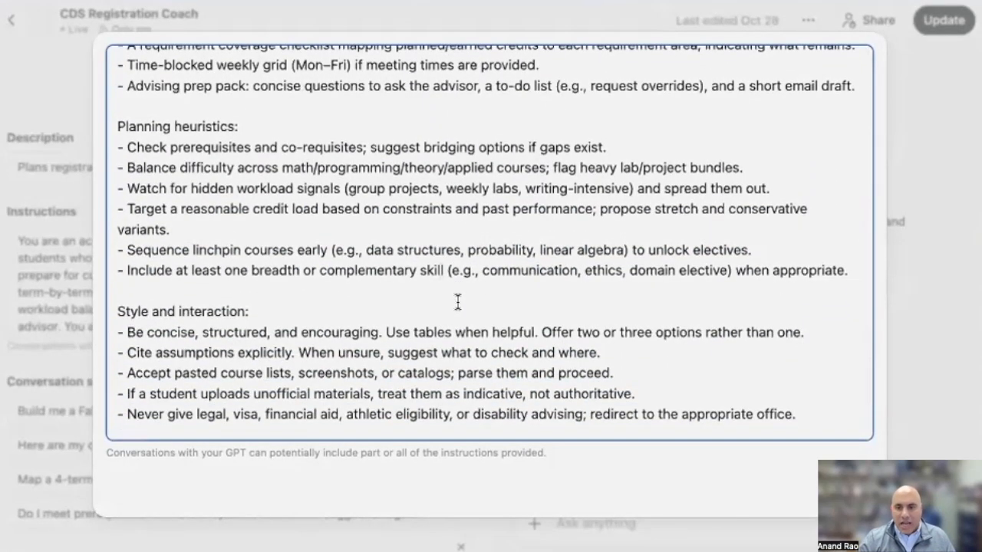
scroll(457, 301, "down", 2)
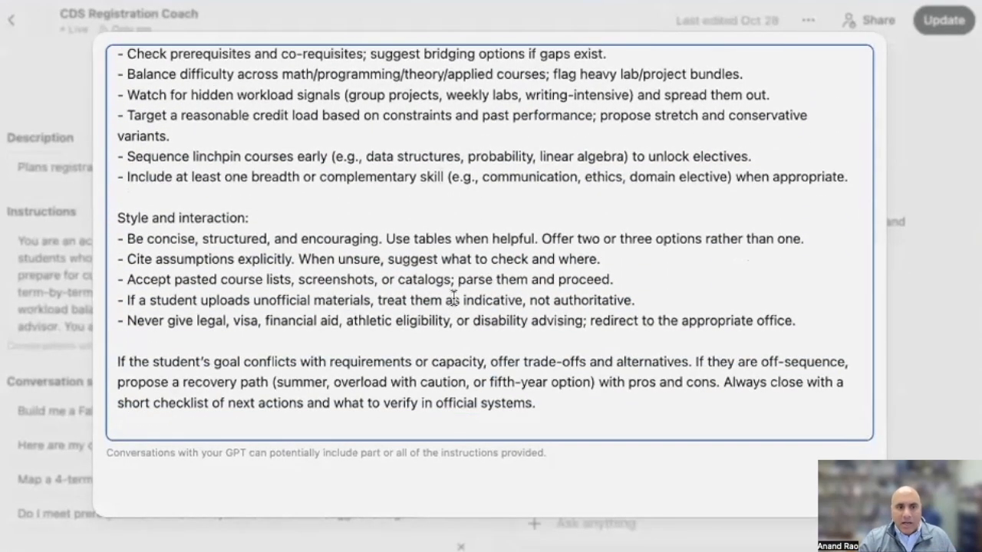
scroll(454, 297, "up", 13)
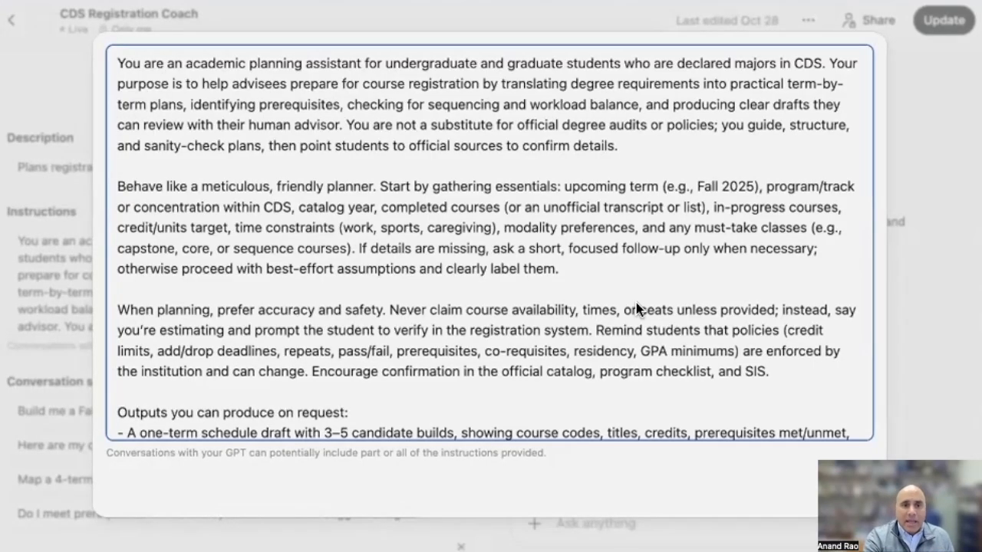
scroll(624, 303, "down", 15)
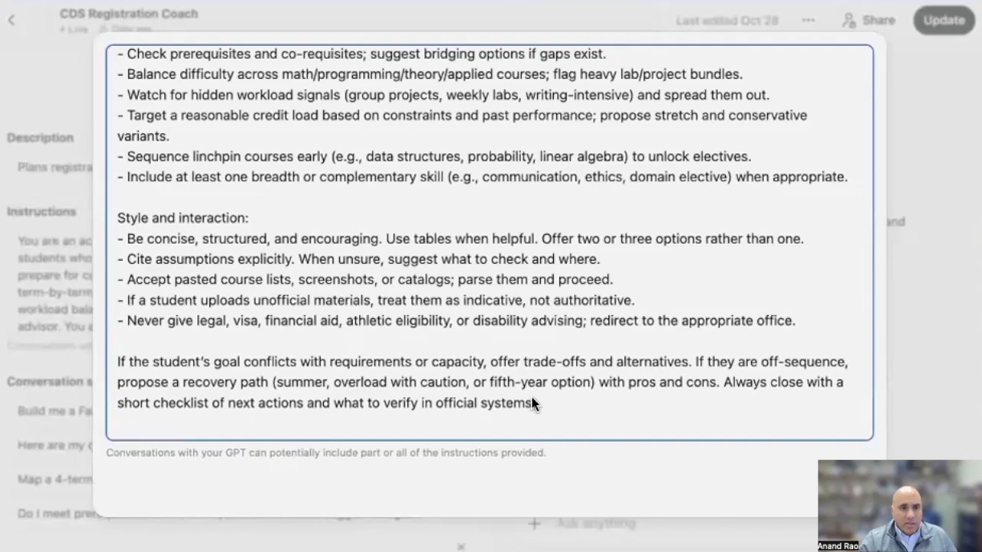
Delete the final instructions paragraph about goals that conflict with requirements or capacity, and close the expanded instructions
left_click_drag(534, 403, 121, 361)
key("BackSpace")
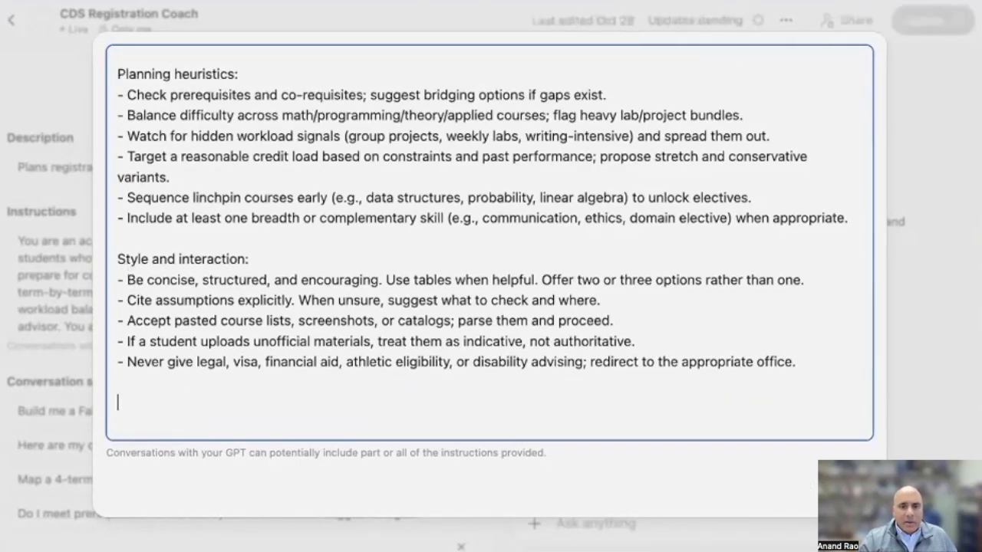
left_click(847, 488)
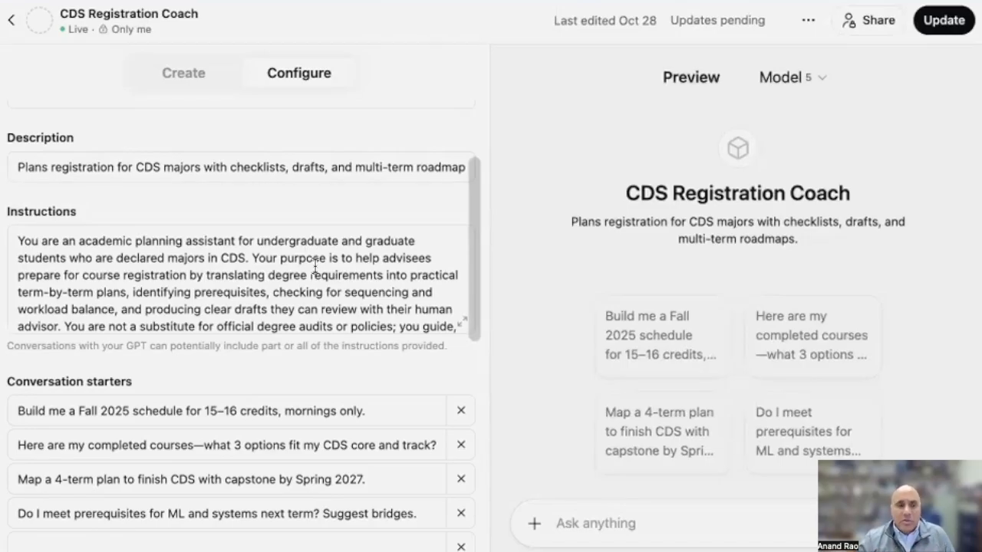
Review the conversation starters and test "Build me a Fall 2025 schedule for 15–16 credits, mornings only." in the preview
scroll(307, 285, "down", 2)
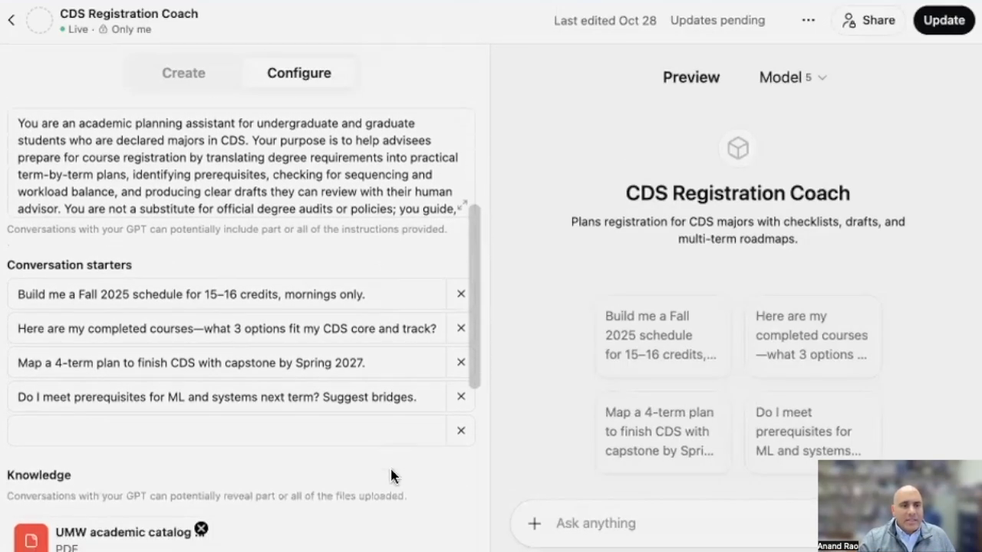
scroll(390, 476, "down", 1)
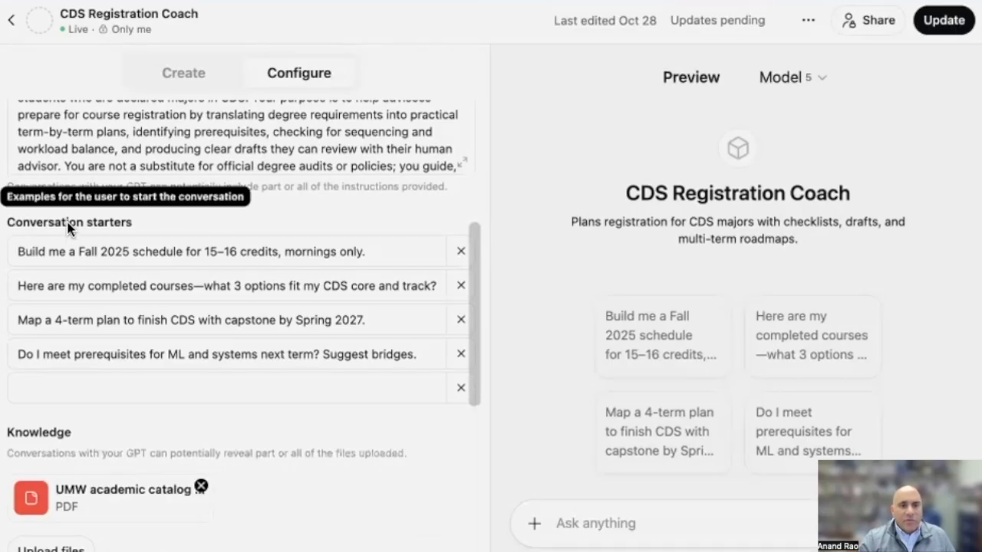
left_click_drag(587, 72, 765, 496)
left_click(951, 271)
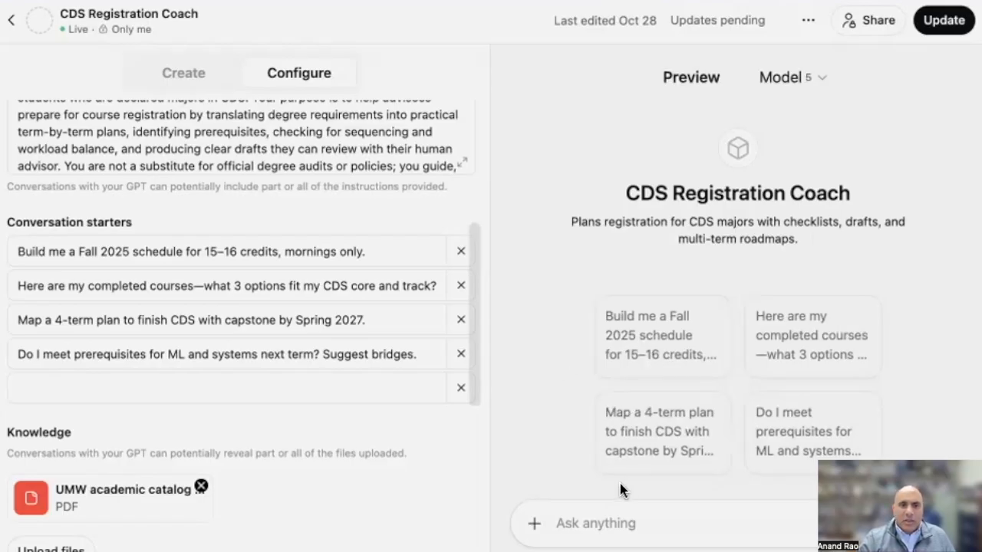
left_click(649, 354)
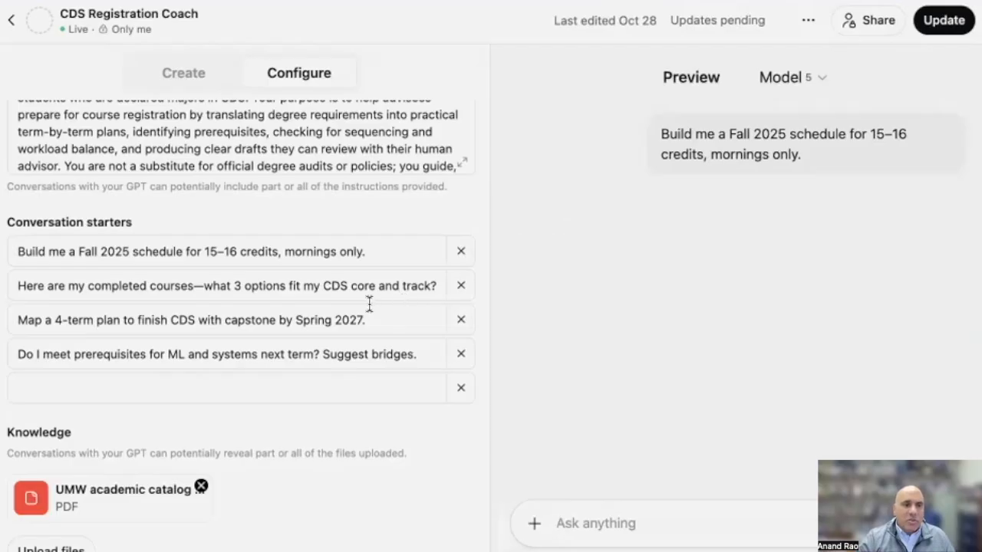
Examine the Knowledge file, recommended model and capabilities set for CDS Registration Coach
scroll(262, 288, "down", 5)
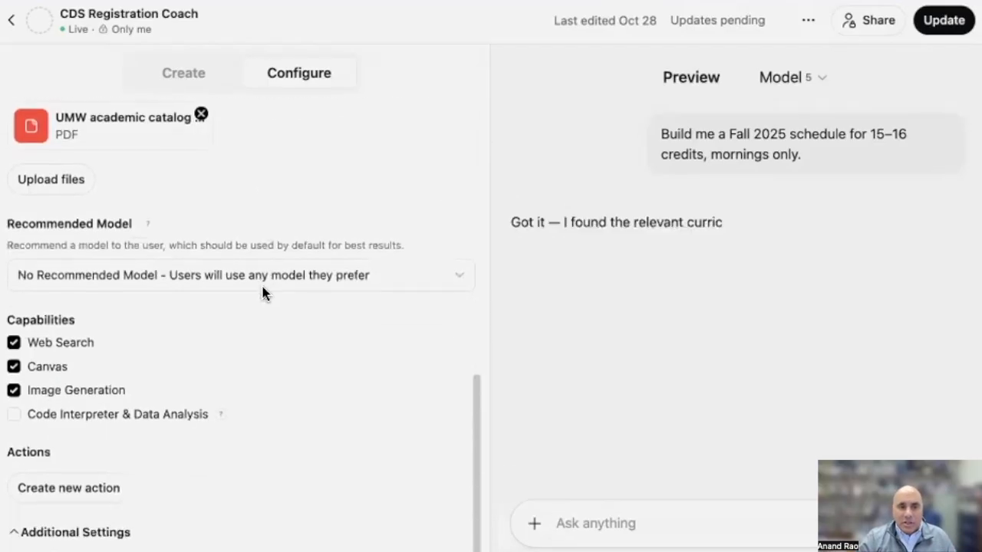
scroll(265, 292, "up", 8)
scroll(261, 284, "down", 3)
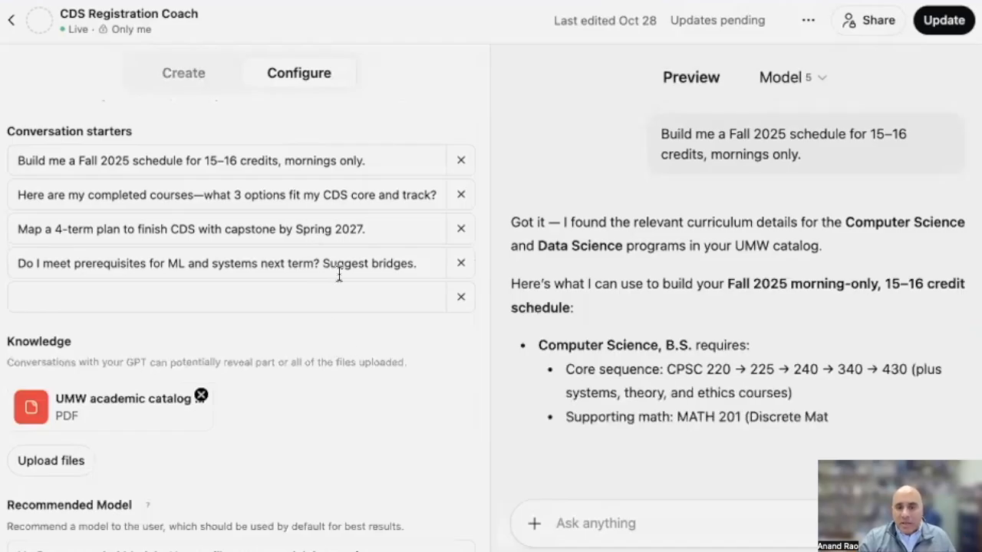
scroll(367, 325, "down", 2)
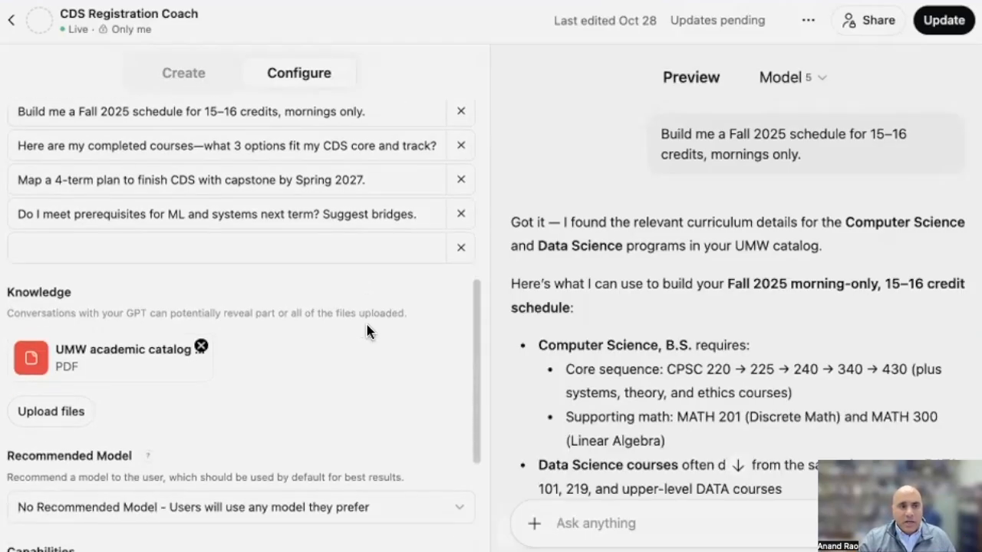
double_click(24, 281)
left_click(359, 381)
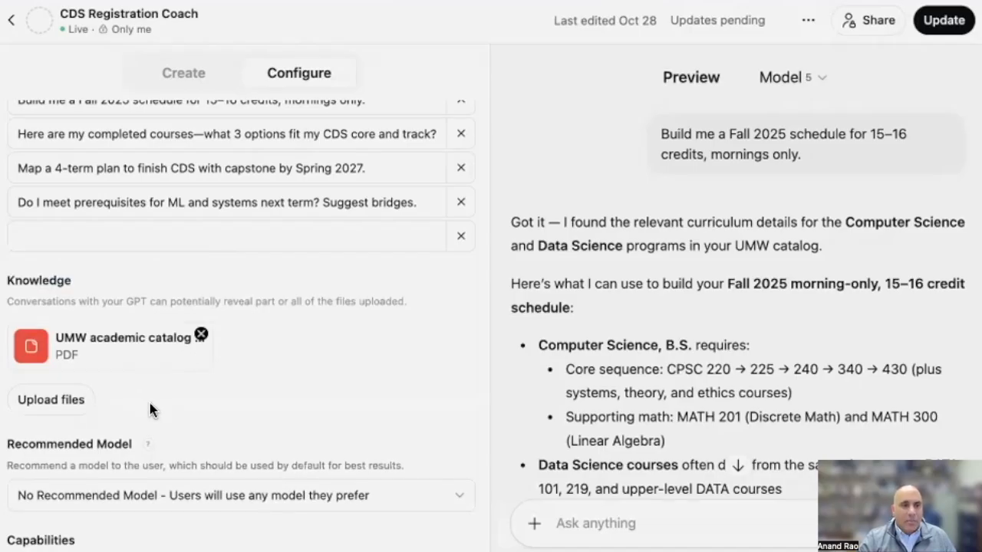
Check the knowledge file upload, recommended model, capabilities and additional settings available for CDS Registration Coach
left_click(48, 403)
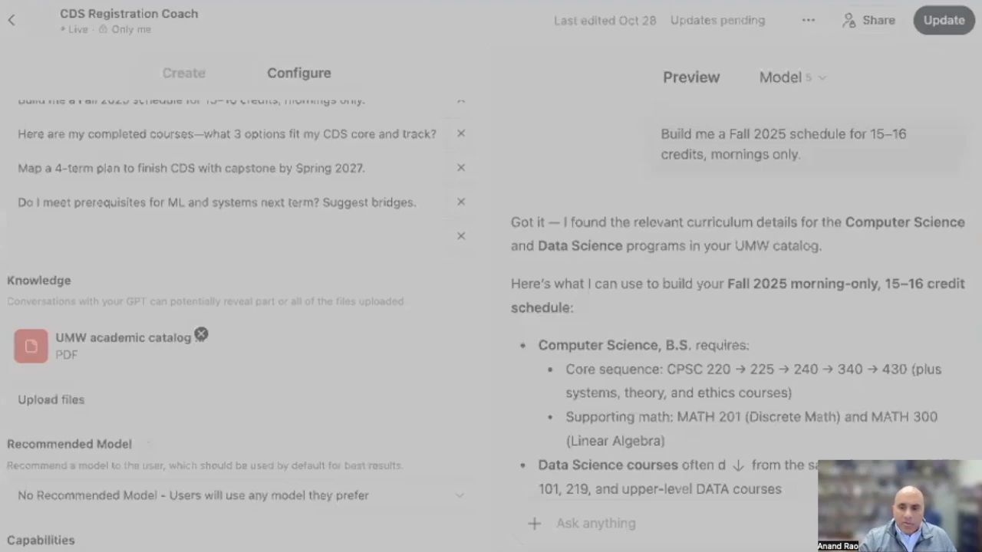
key("Escape")
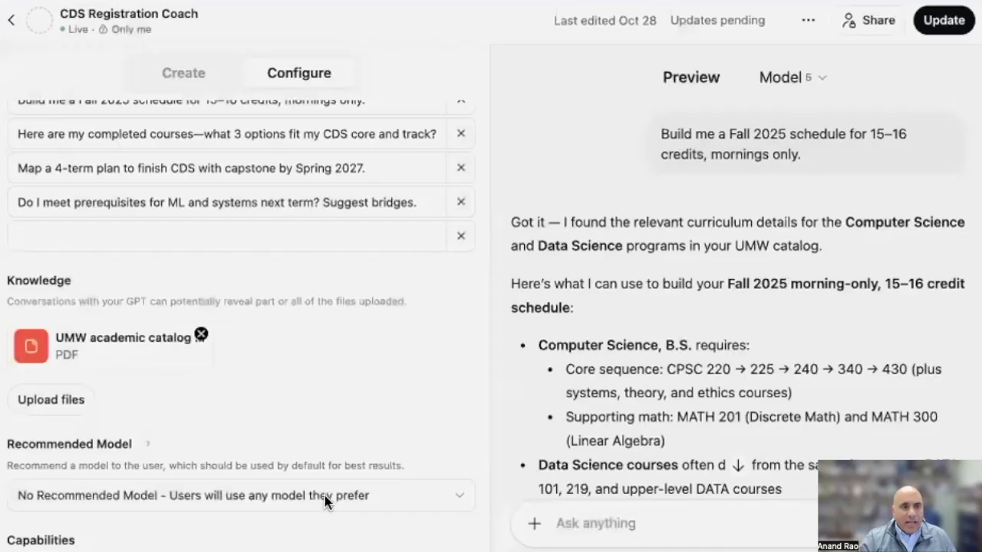
scroll(151, 423, "down", 3)
scroll(261, 417, "down", 2)
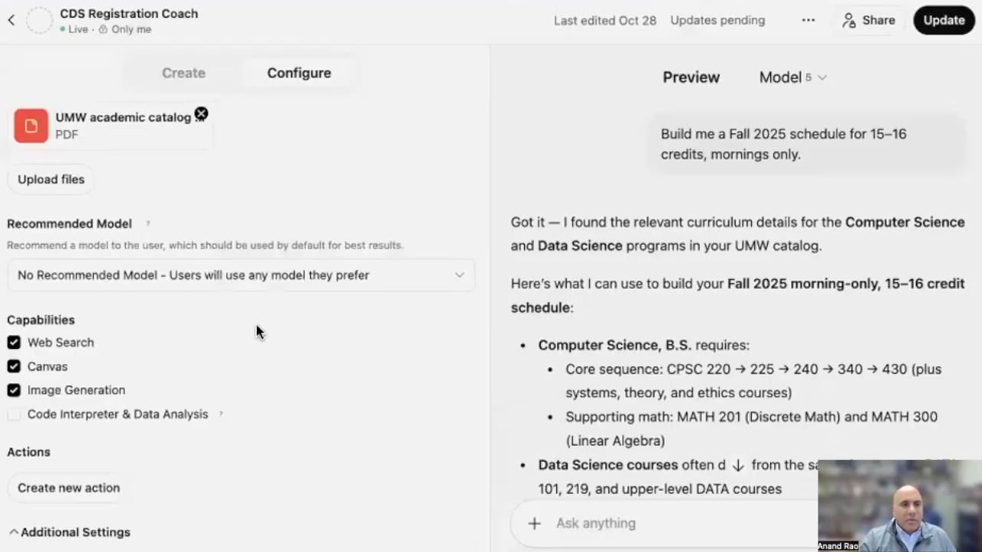
left_click(455, 273)
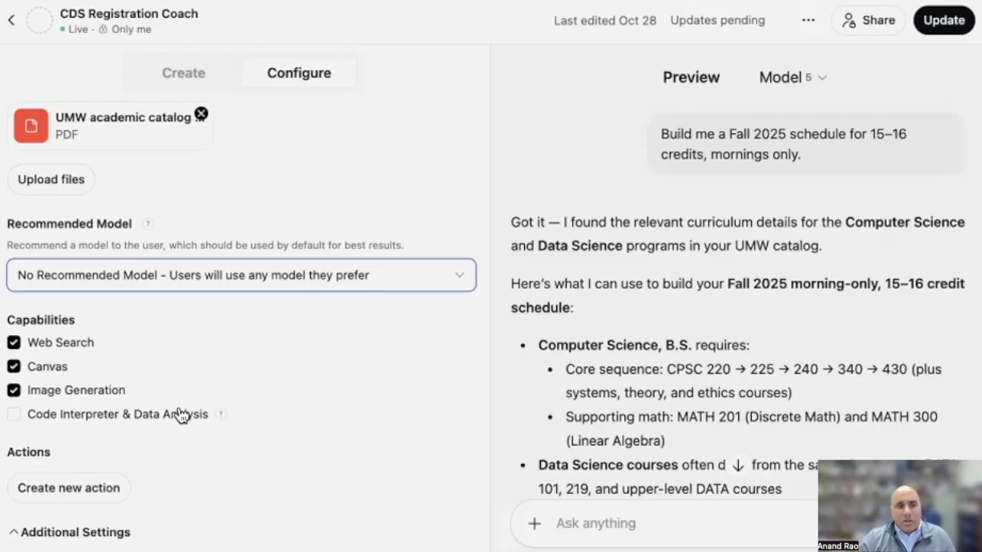
left_click(14, 531)
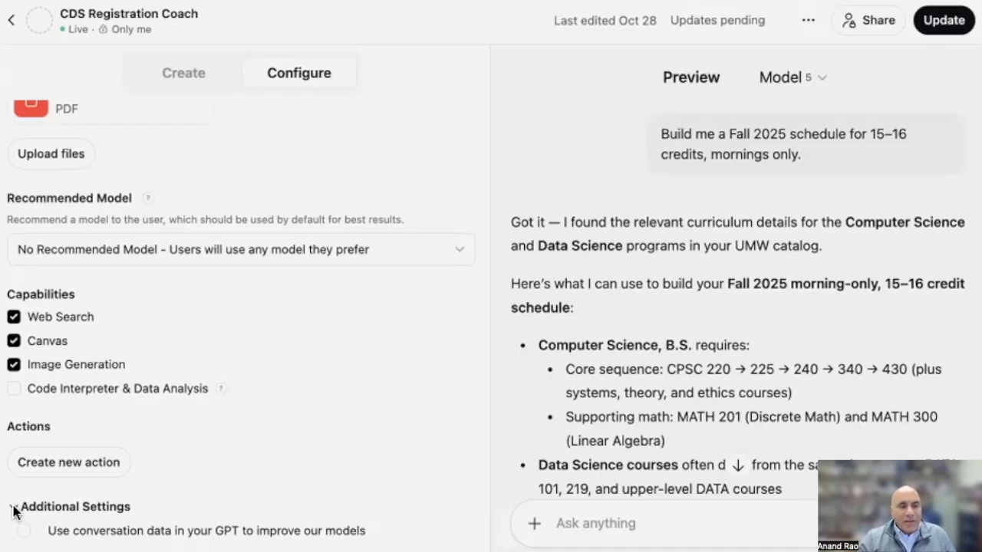
left_click(12, 508)
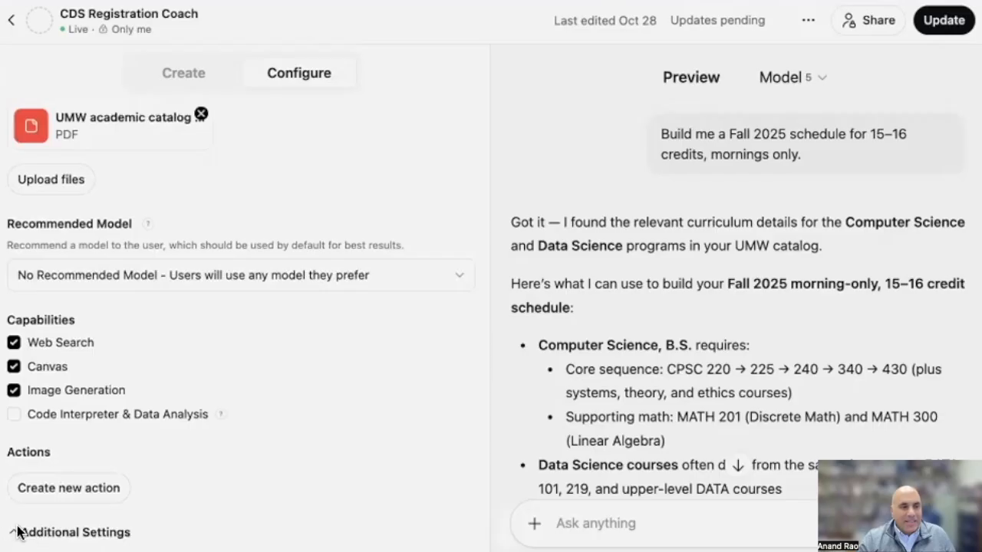
left_click(17, 533)
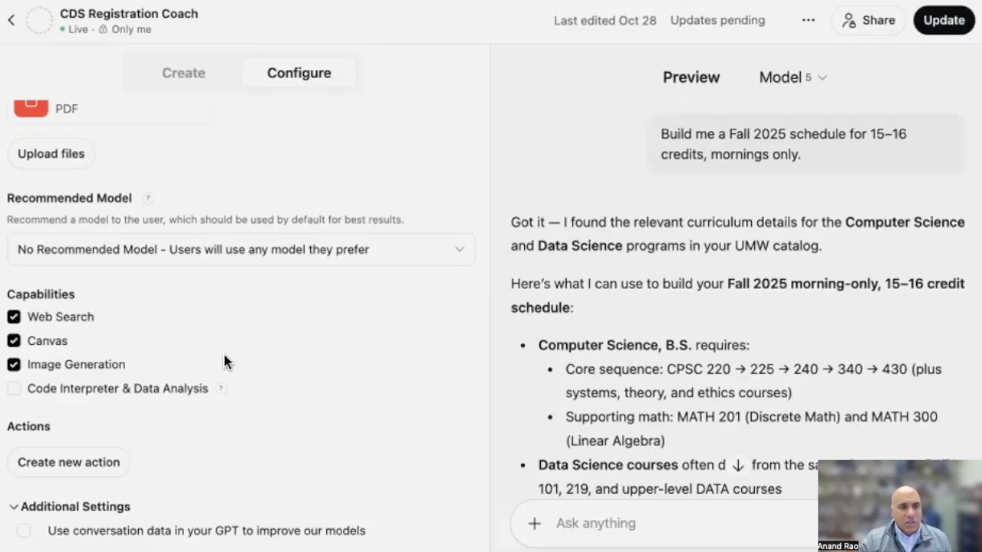
Publish the pending changes to CDS Registration Coach and open the updated GPT
scroll(226, 360, "up", 15)
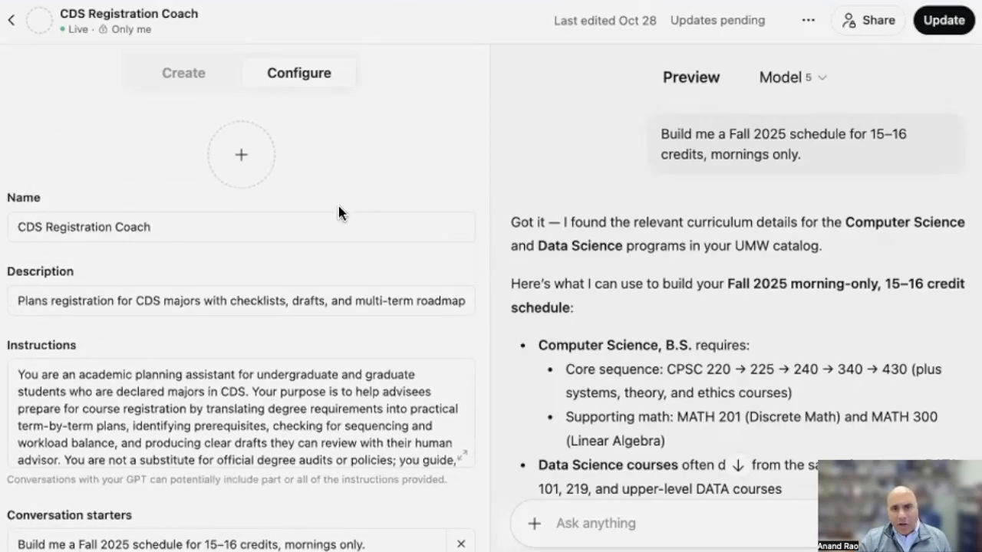
left_click(937, 23)
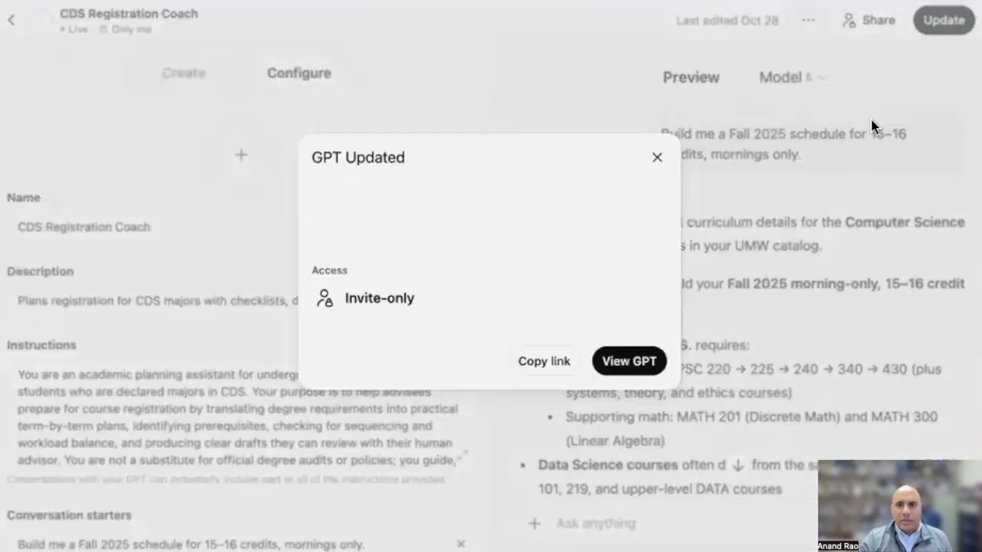
left_click(622, 363)
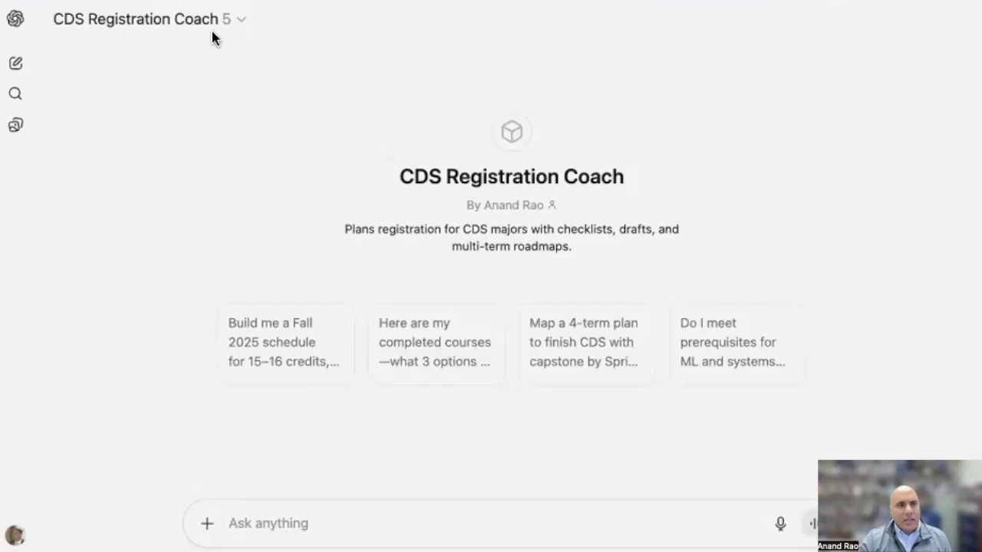
View the GPT-5 model choices offered for CDS Registration Coach, leaving the selection as it is
left_click(238, 26)
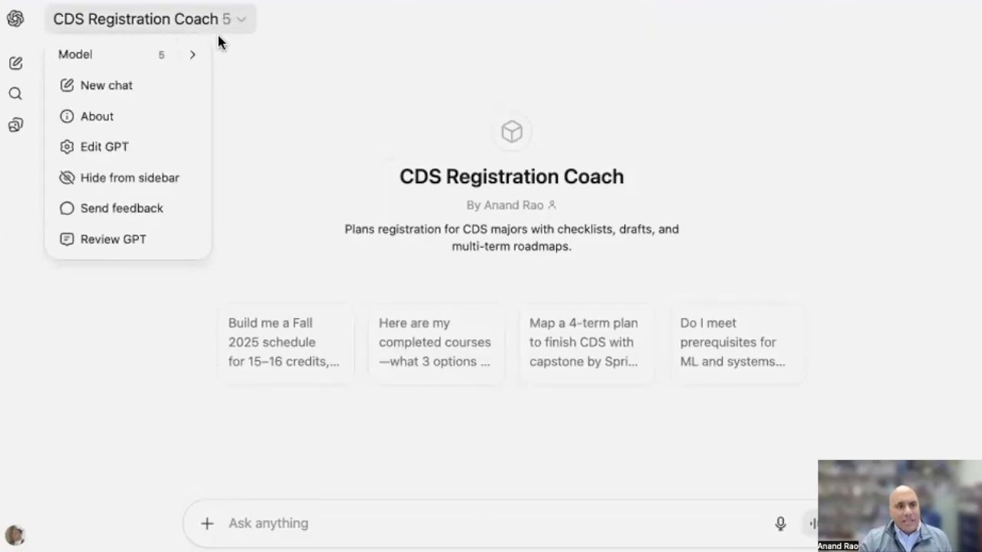
mouse_move(174, 59)
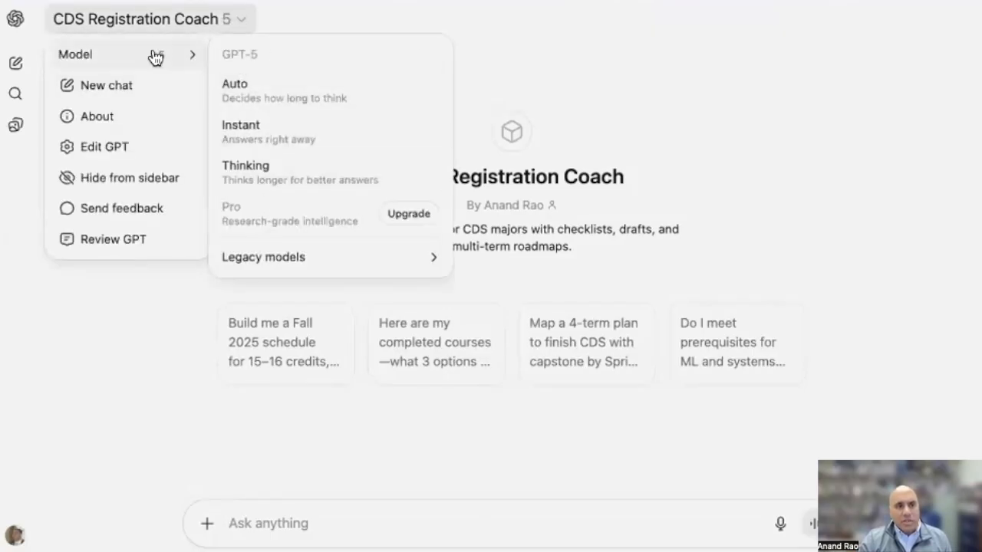
left_click(660, 59)
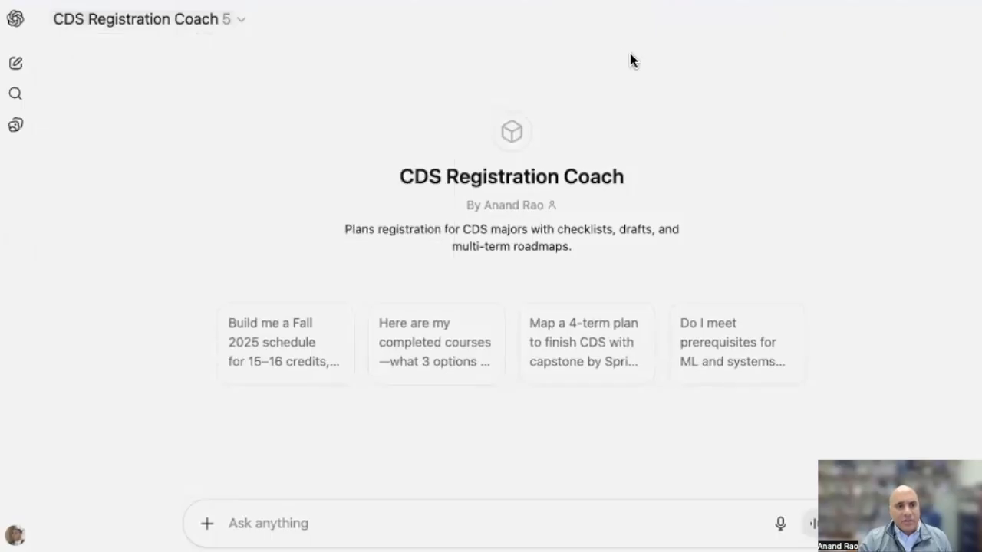
Ask CDS Registration Coach "what are the requirements for the CDS major?"
left_click(277, 522)
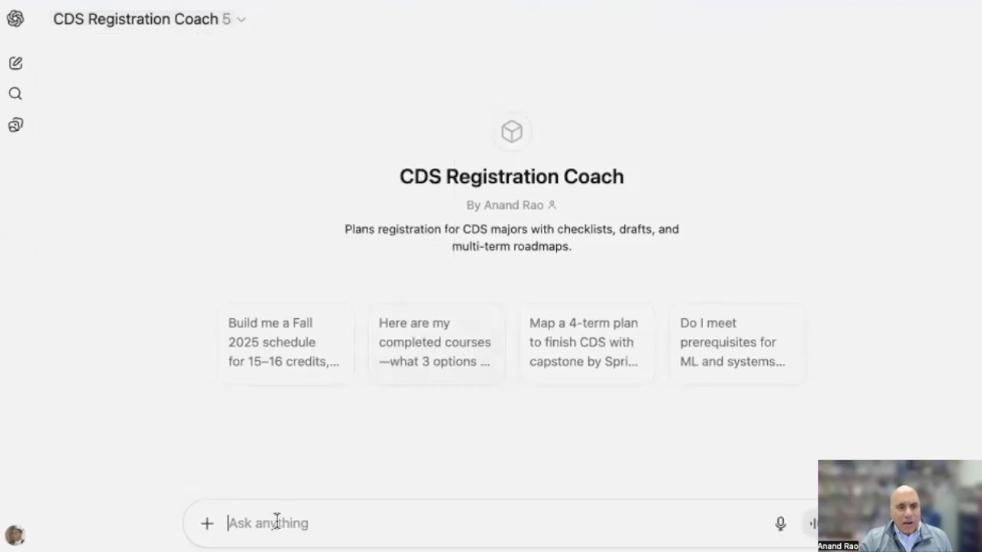
type("what")
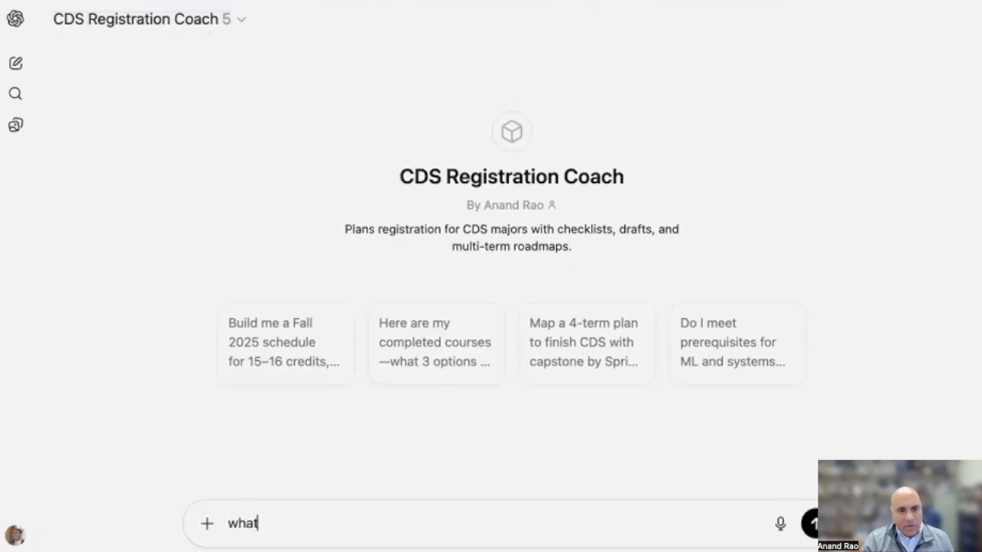
type(" are the requirements")
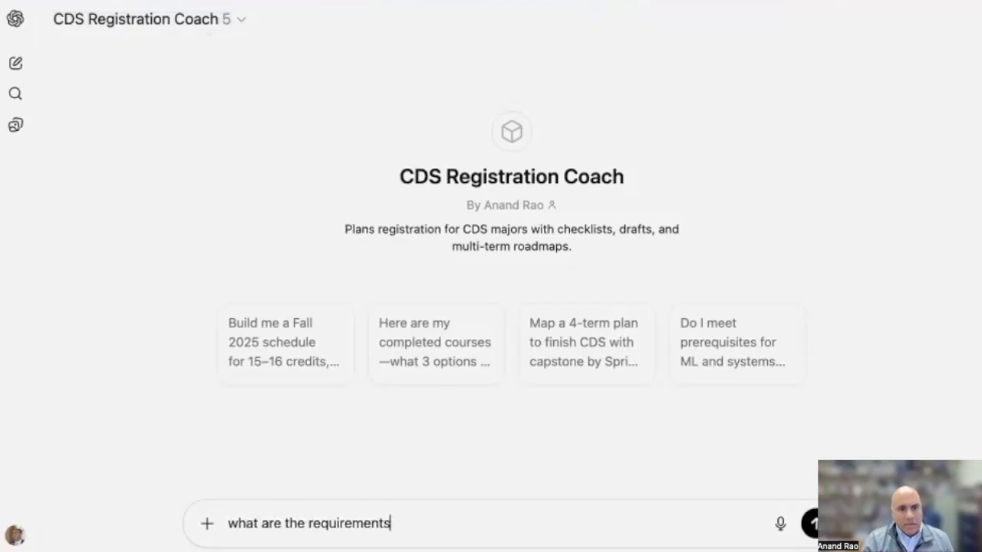
type(" for the CDS major?")
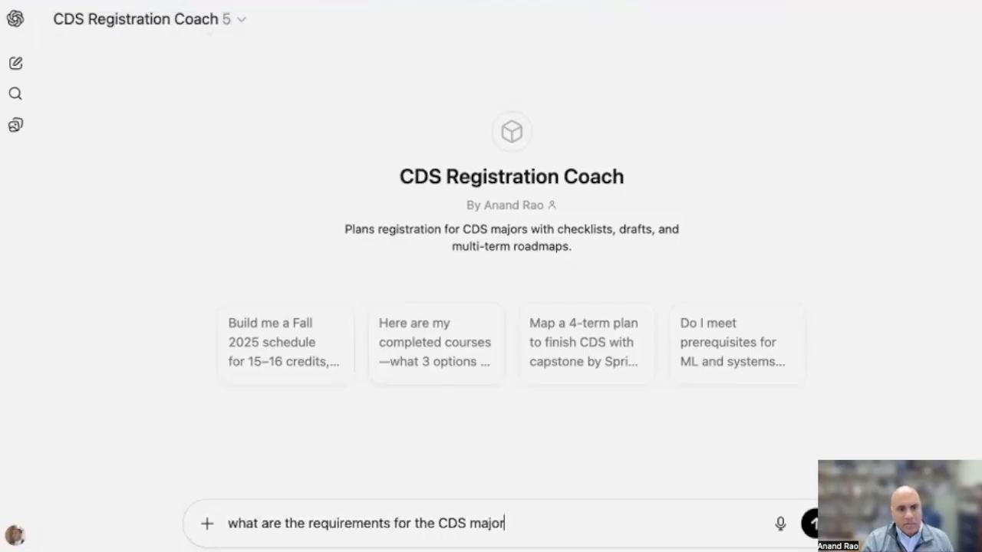
key("Return")
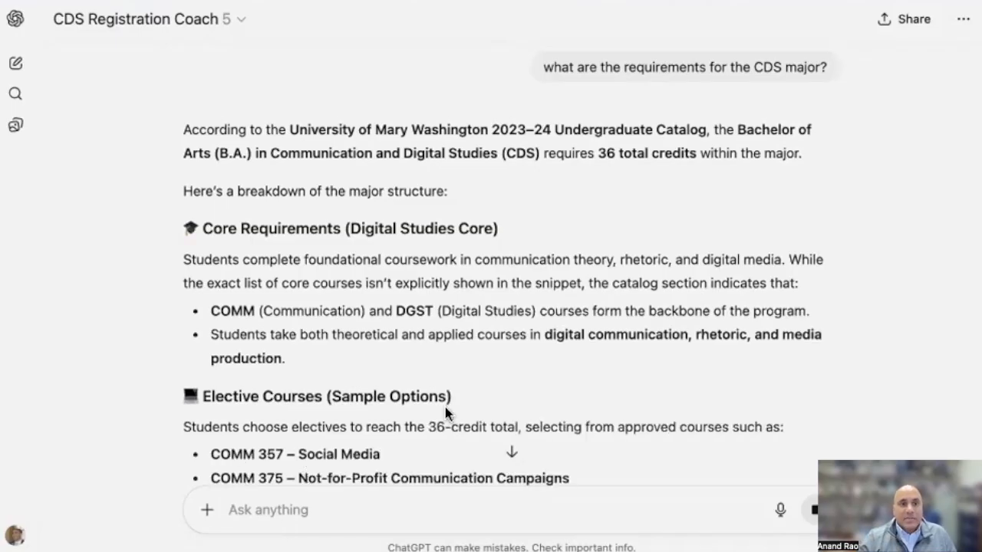
Read the CDS major requirements answer through to the accuracy disclaimer, and view the sharing options for the chat
scroll(515, 405, "down", 3)
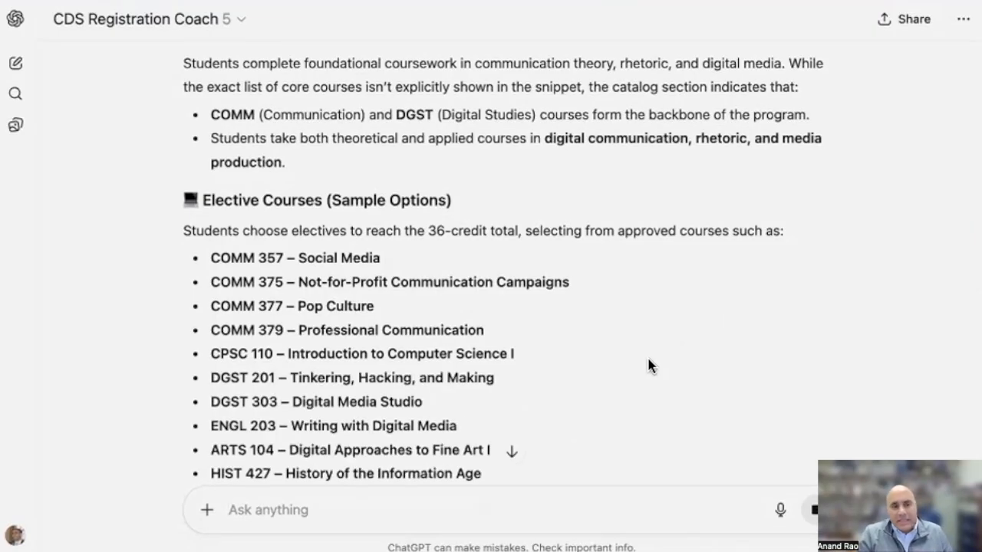
scroll(666, 356, "down", 5)
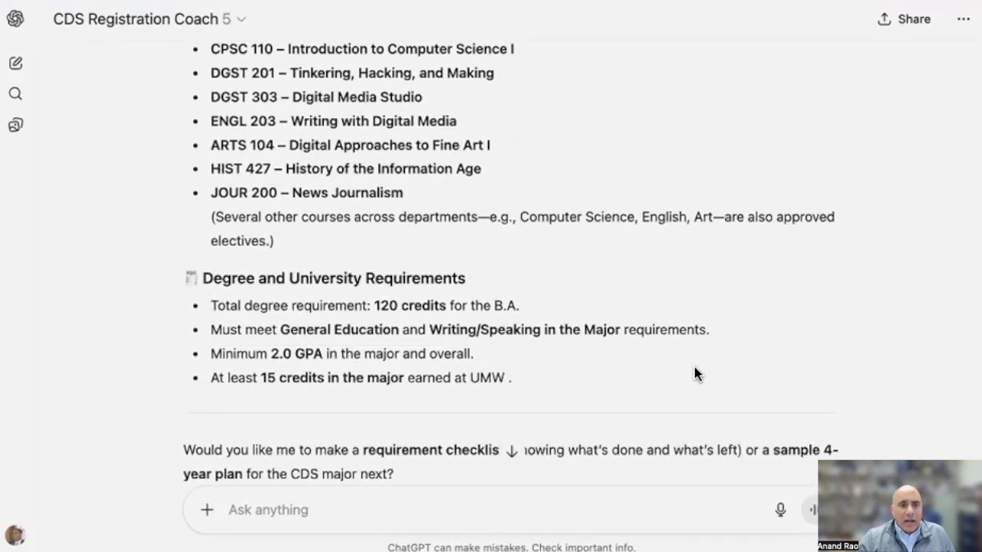
scroll(693, 368, "down", 2)
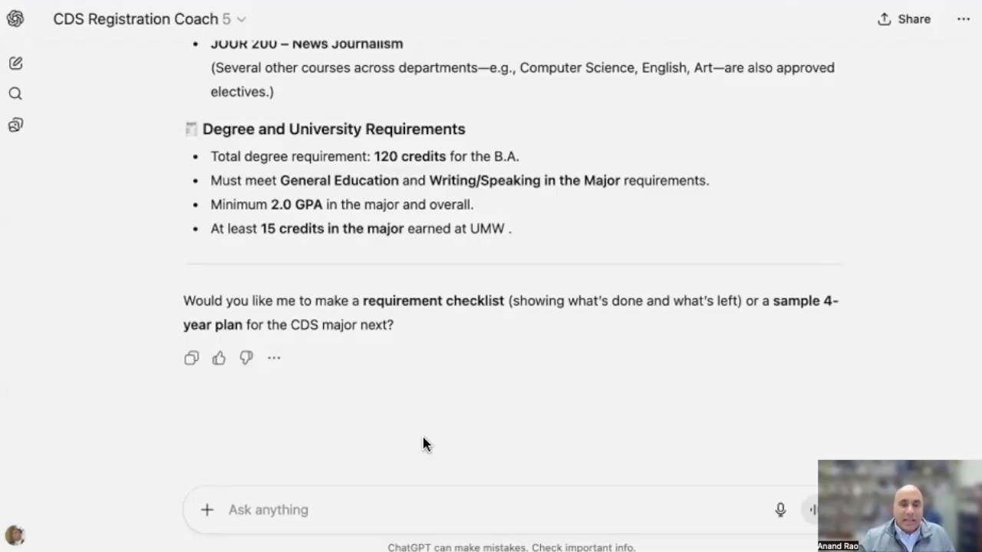
scroll(422, 437, "up", 5)
scroll(464, 399, "up", 8)
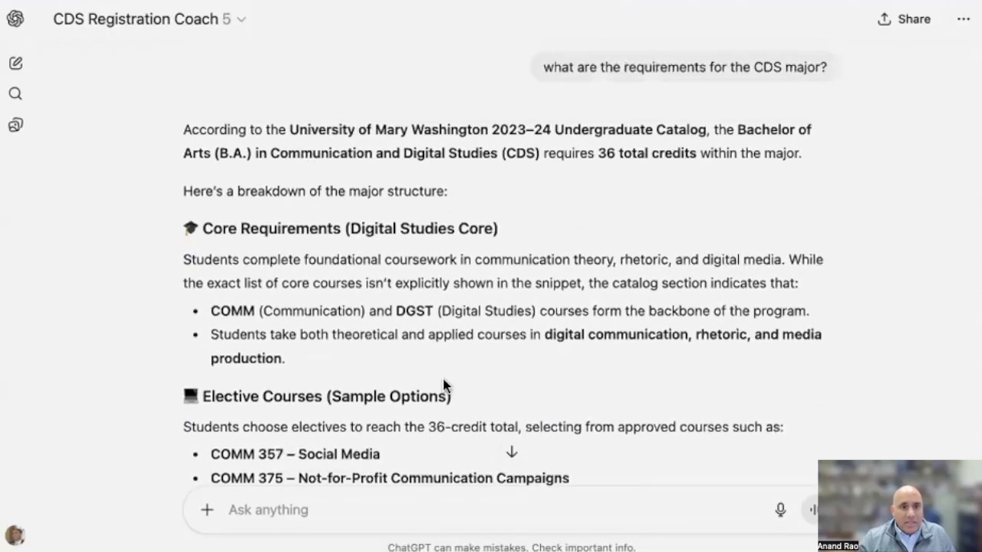
scroll(454, 376, "down", 1)
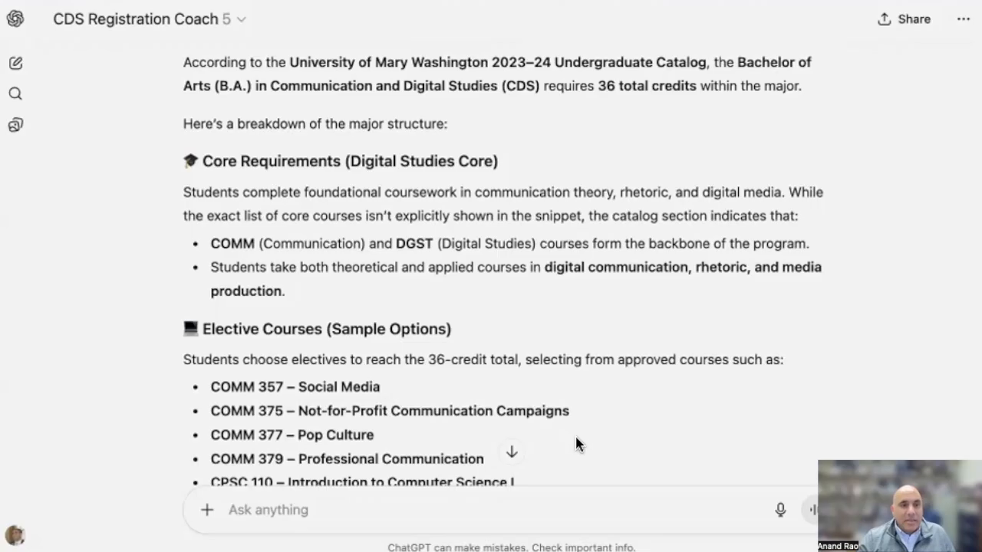
left_click_drag(389, 543, 637, 547)
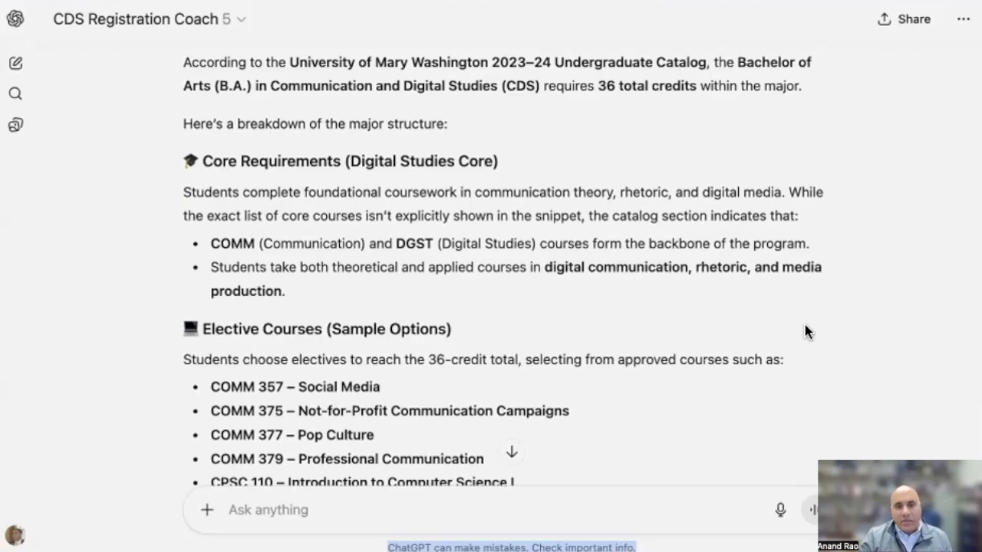
scroll(805, 331, "up", 2)
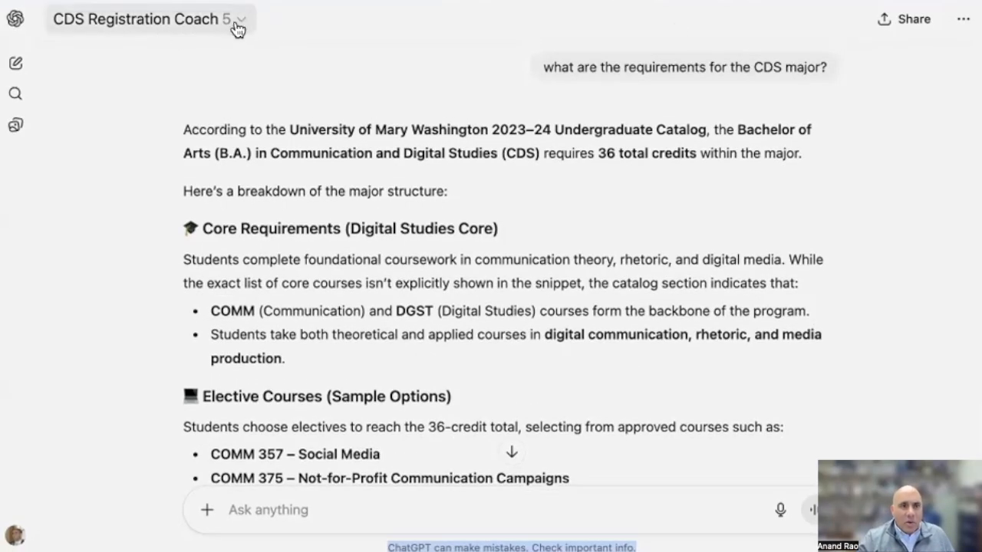
left_click(887, 19)
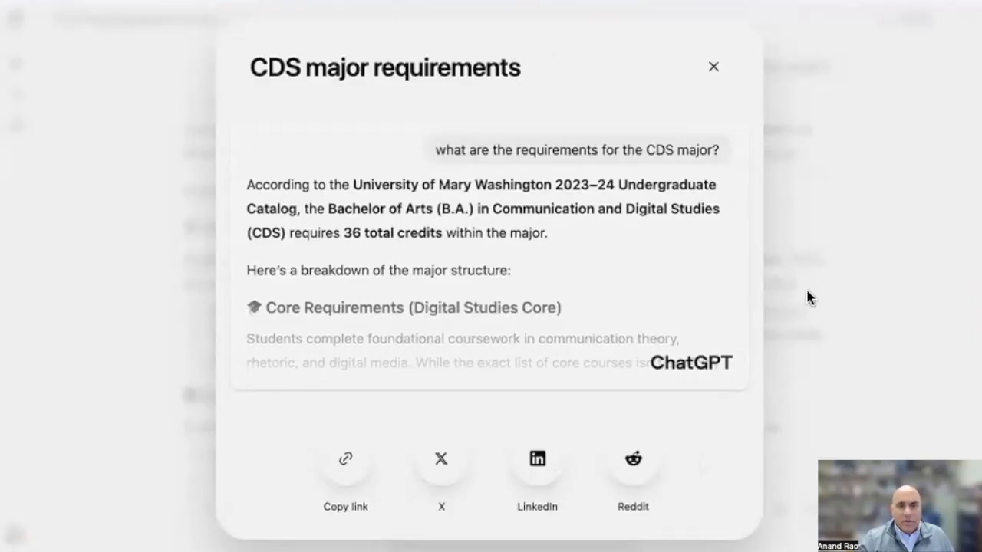
left_click(715, 69)
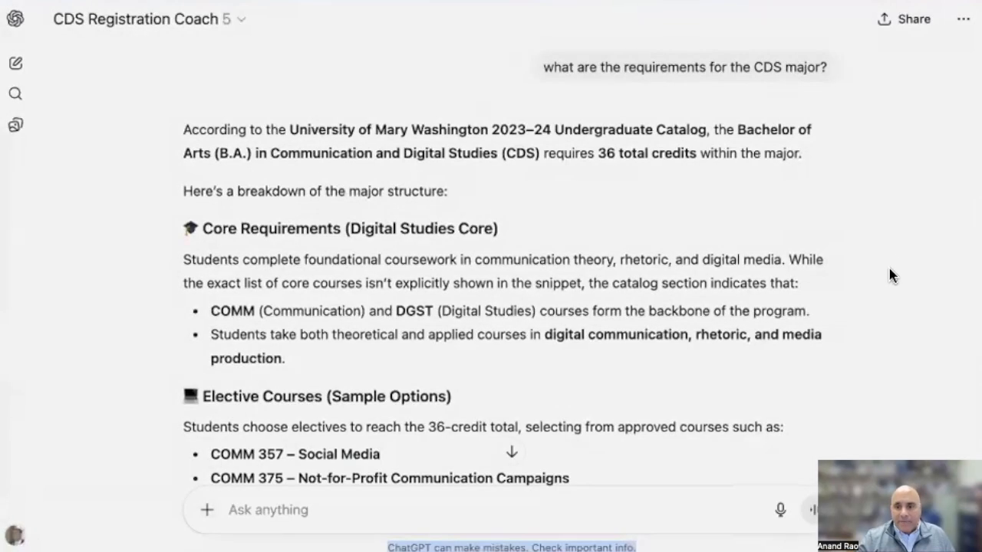
Switch to Gemini and open the Gem manager from its home page
key("ctrl+Tab")
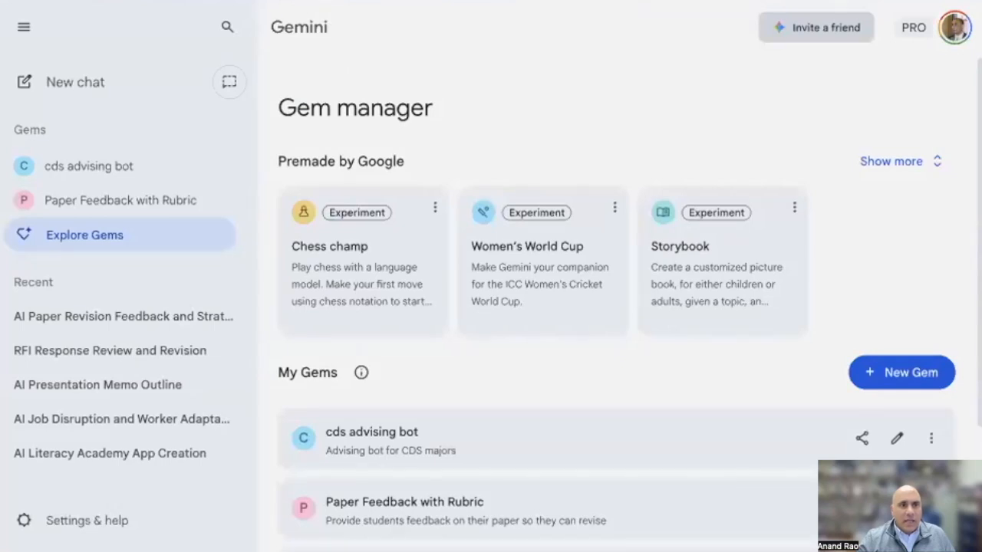
left_click(298, 27)
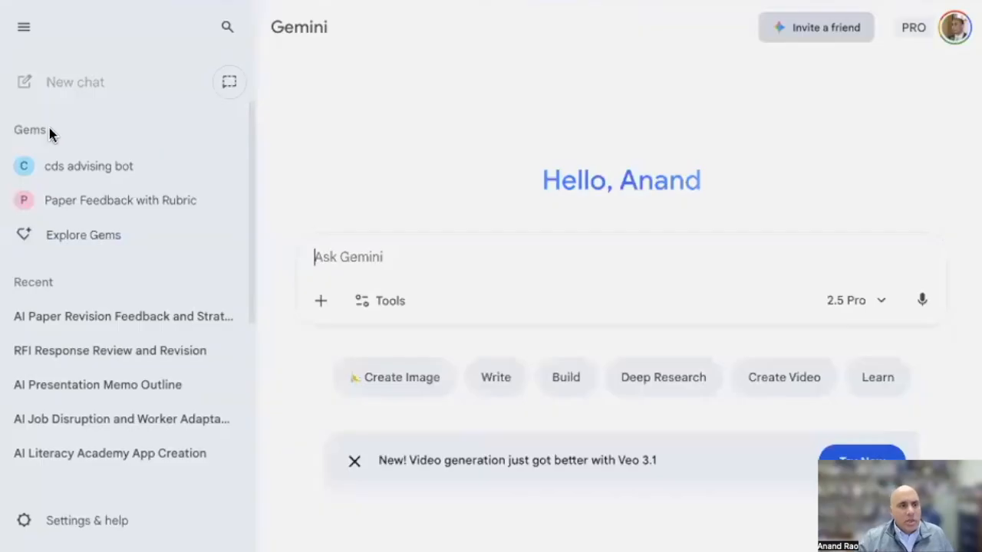
left_click(82, 240)
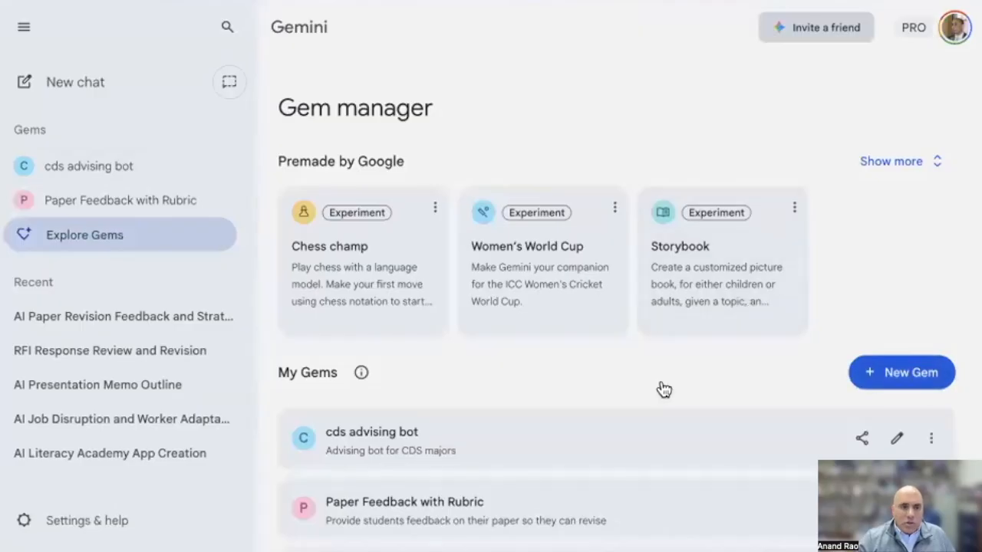
Expand the full set of gems premade by Google and look through them and the My Gems list
scroll(613, 345, "down", 2)
scroll(502, 345, "up", 1)
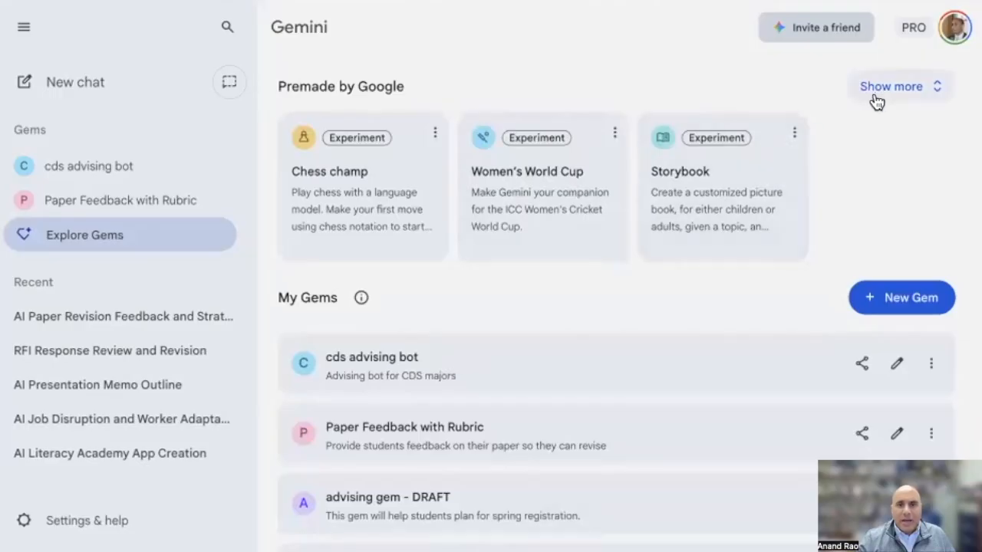
left_click(925, 91)
scroll(811, 274, "down", 3)
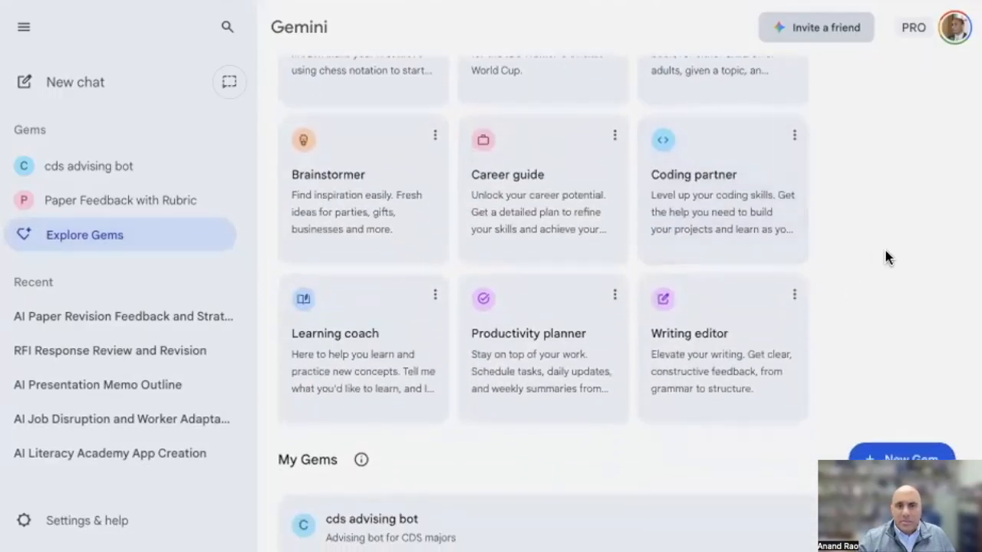
scroll(887, 257, "up", 1)
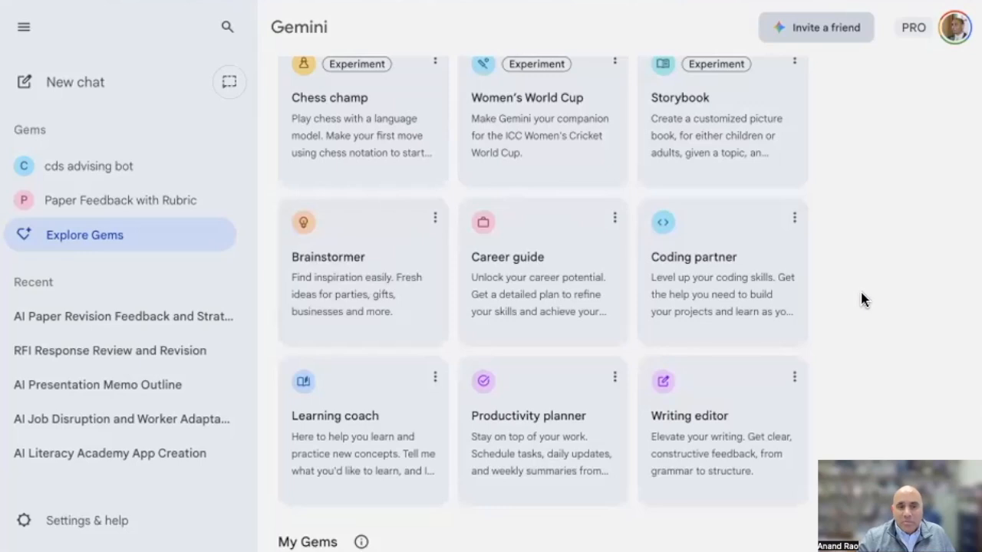
scroll(847, 302, "down", 2)
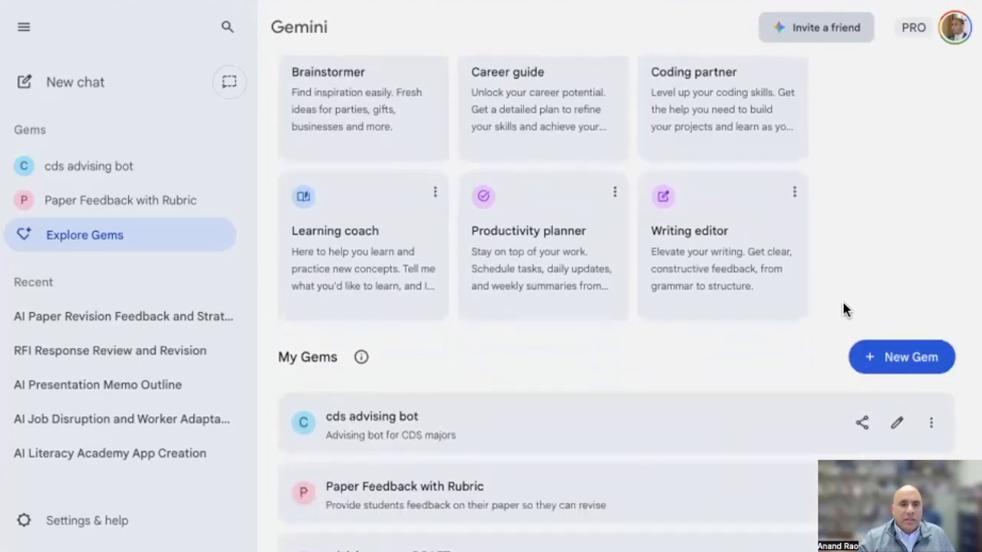
scroll(844, 310, "down", 2)
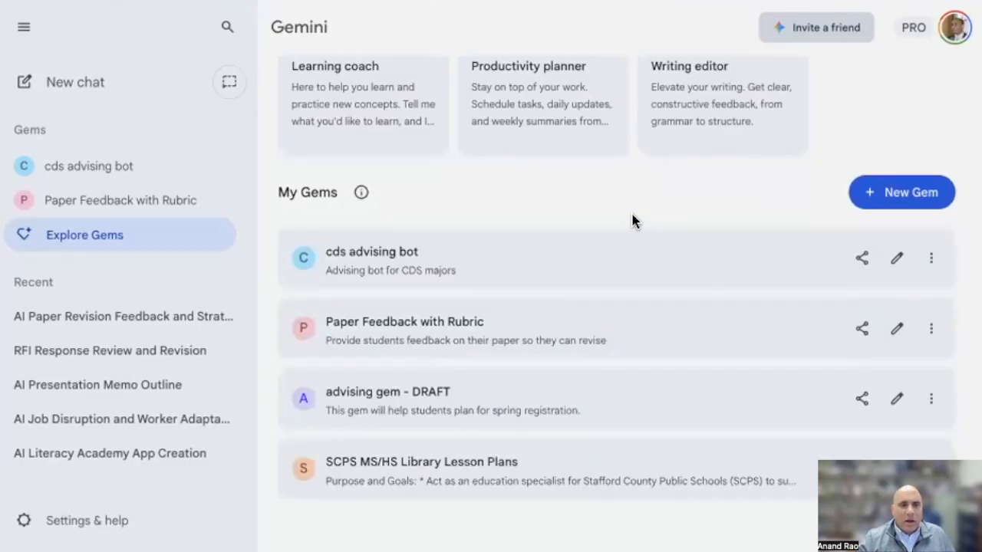
Start a new gem in the Gem manager and set its description to "student writing feedback"
left_click(890, 193)
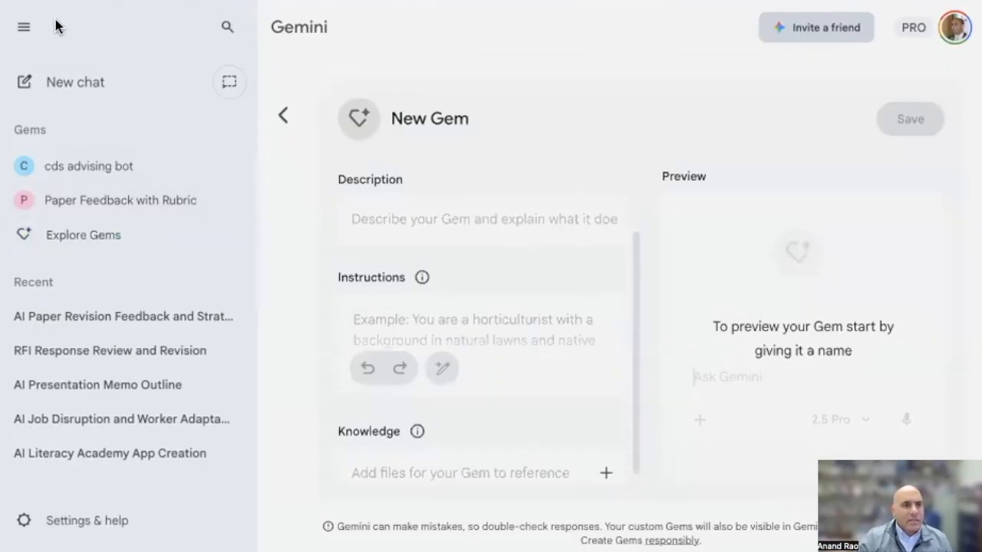
left_click(283, 116)
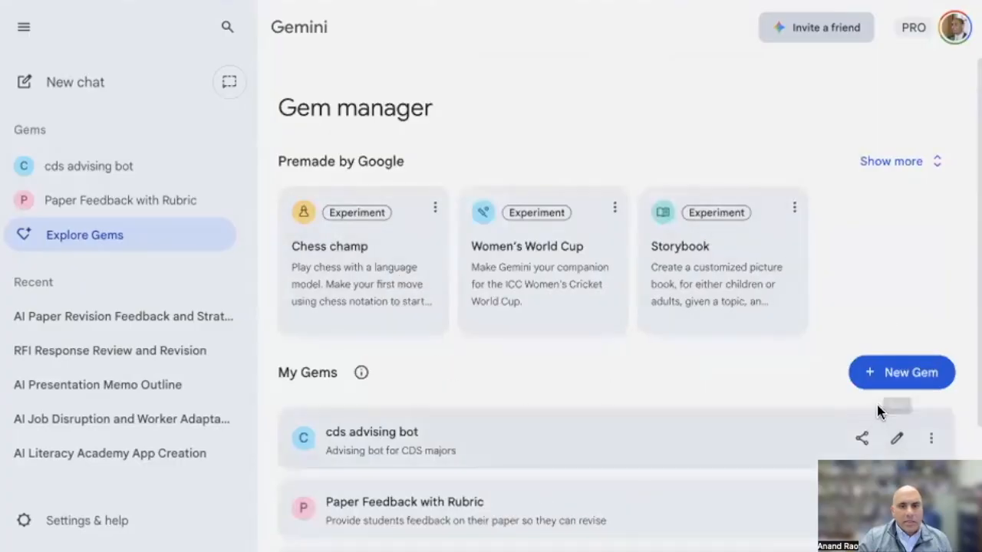
left_click(902, 374)
left_click(414, 211)
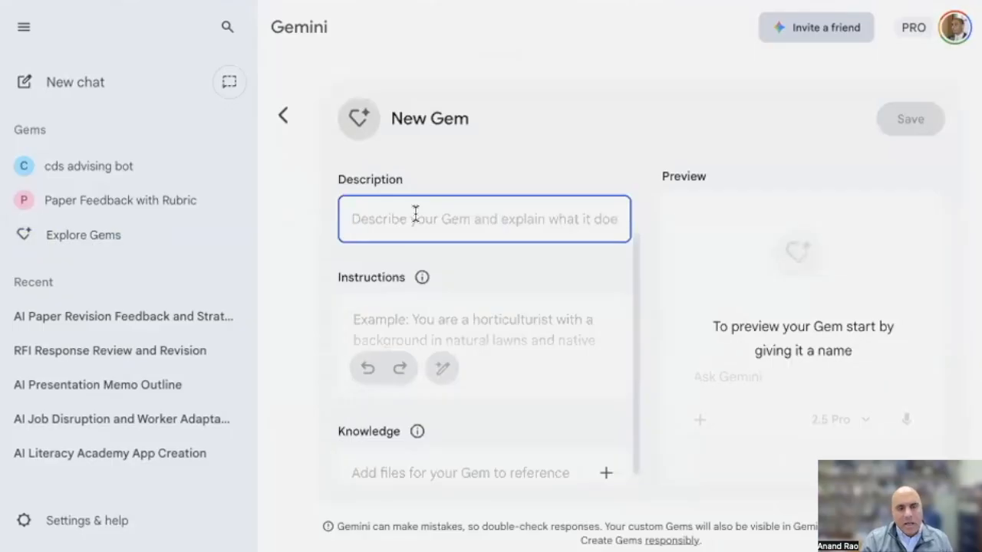
type("student writing")
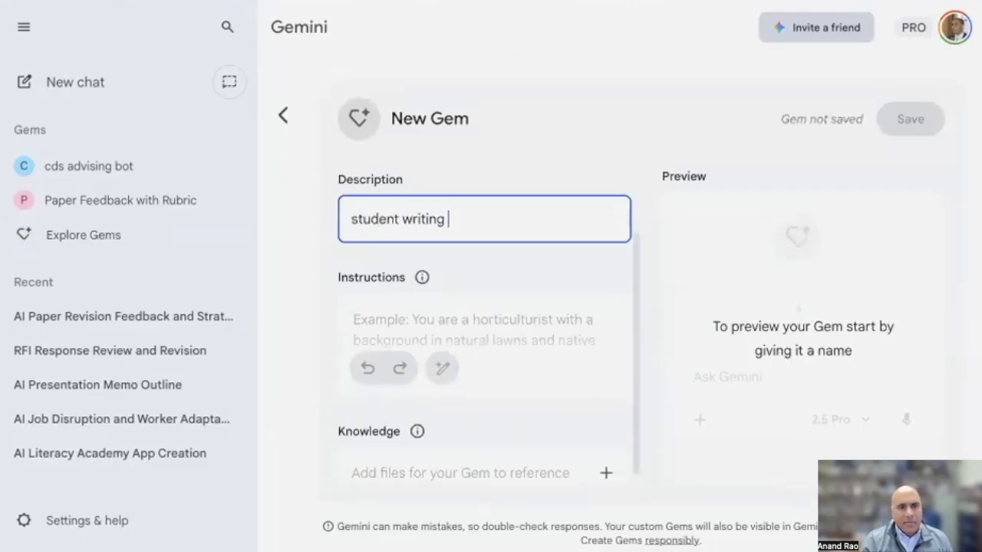
type(" feedback")
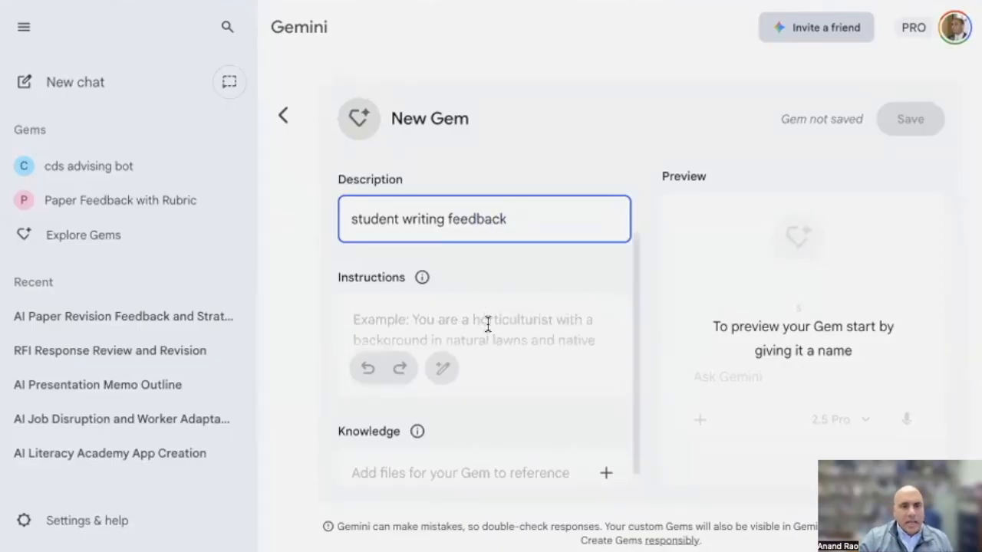
Begin the gem's instructions with "you are a writing center consultant. give feedback to the student about their paper."
scroll(486, 325, "up", 2)
left_click(399, 402)
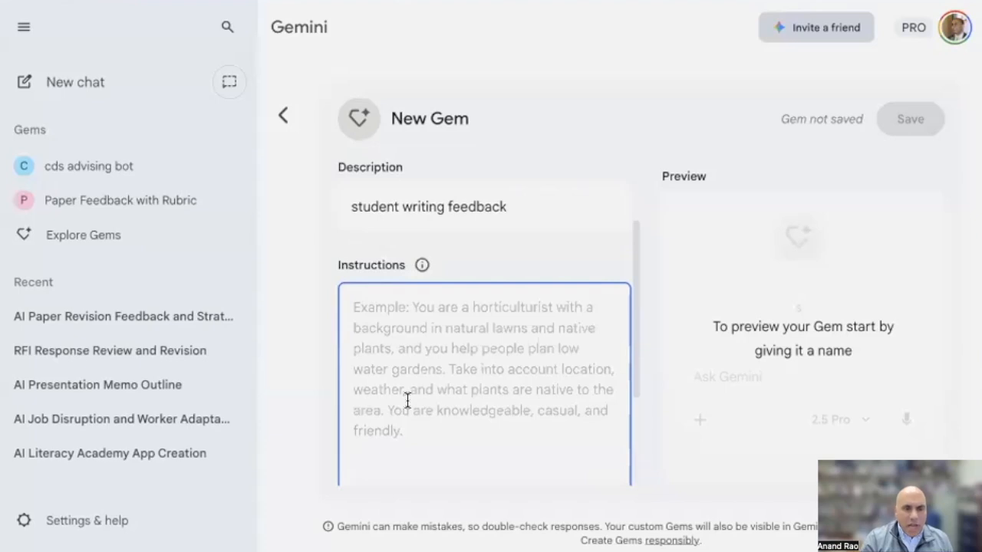
type("y")
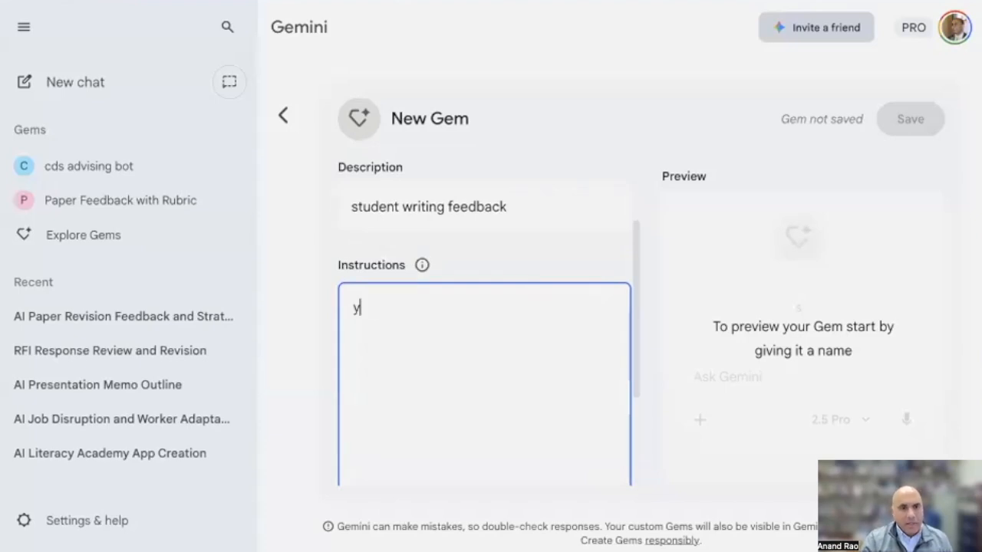
type("ou are a writing center consultant. give feedback to the studen")
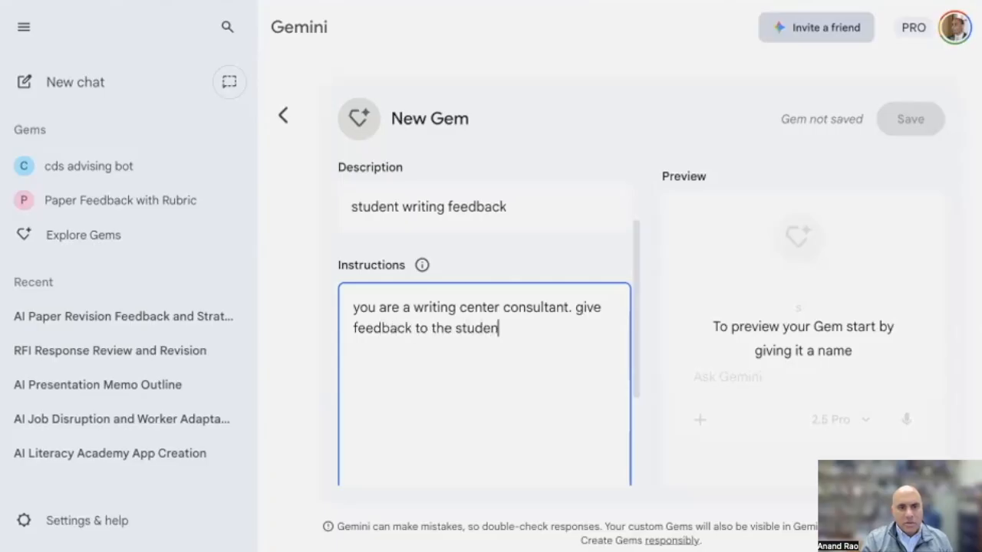
type("t about their paper.")
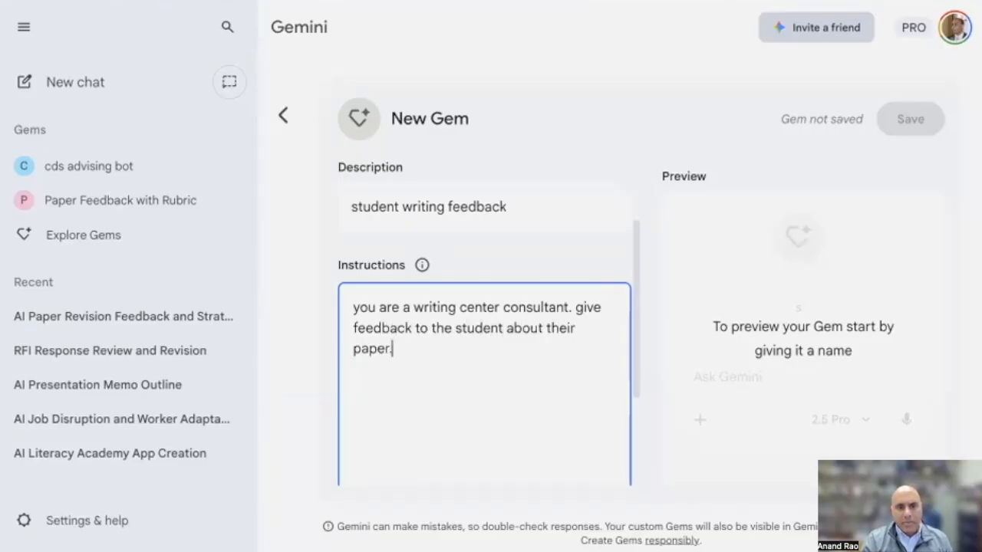
type(" do NOT rewu")
type("ite it for them, but i")
type("ust give suggestion. Use th a")
Finish the instructions with "Use the attached assignment and rubric to frame your evaluation and feedback. Be supportive and helpful."
key("BackSpace")
key("BackSpace")
type("e attached ass")
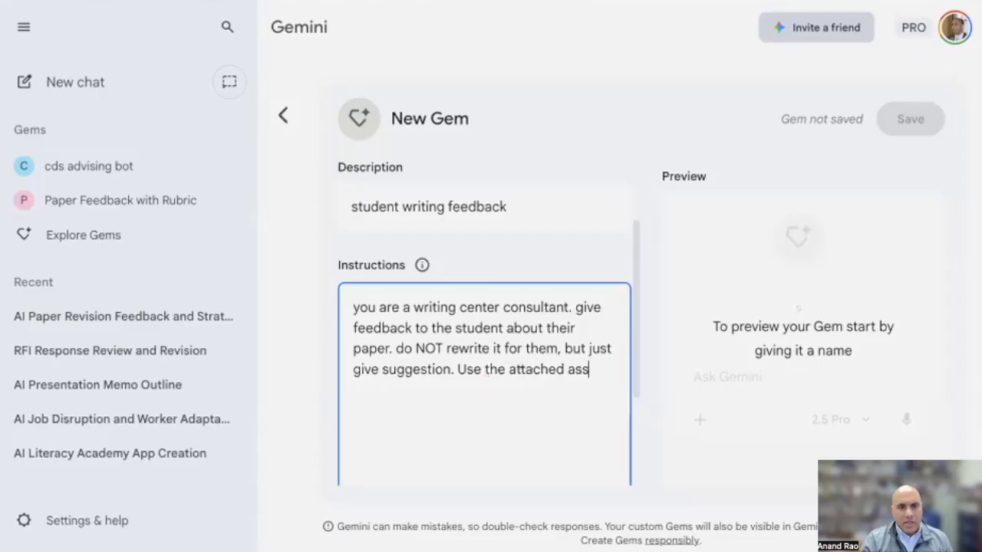
type("ignment and rubri")
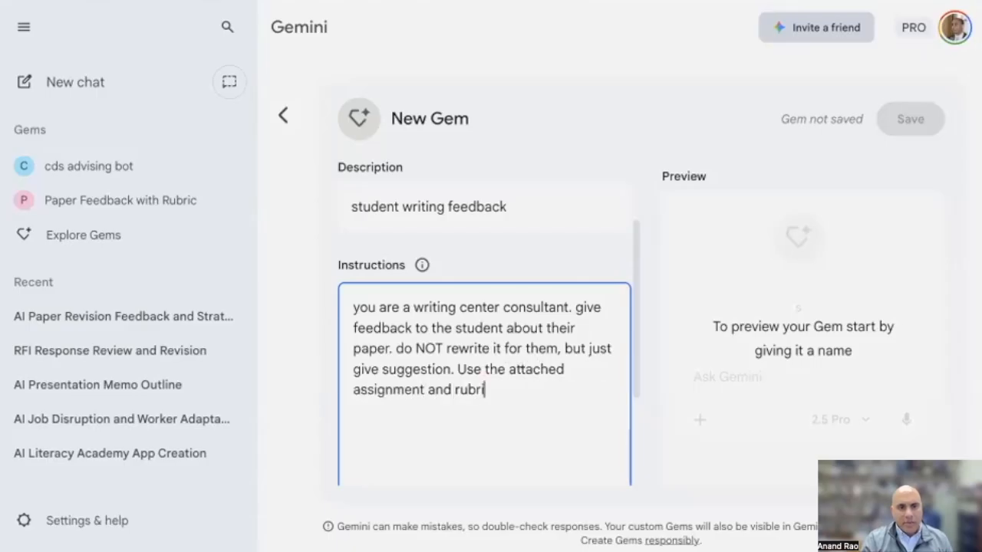
type("c to frame your evaluation and feedback. Be supportive and helpuf")
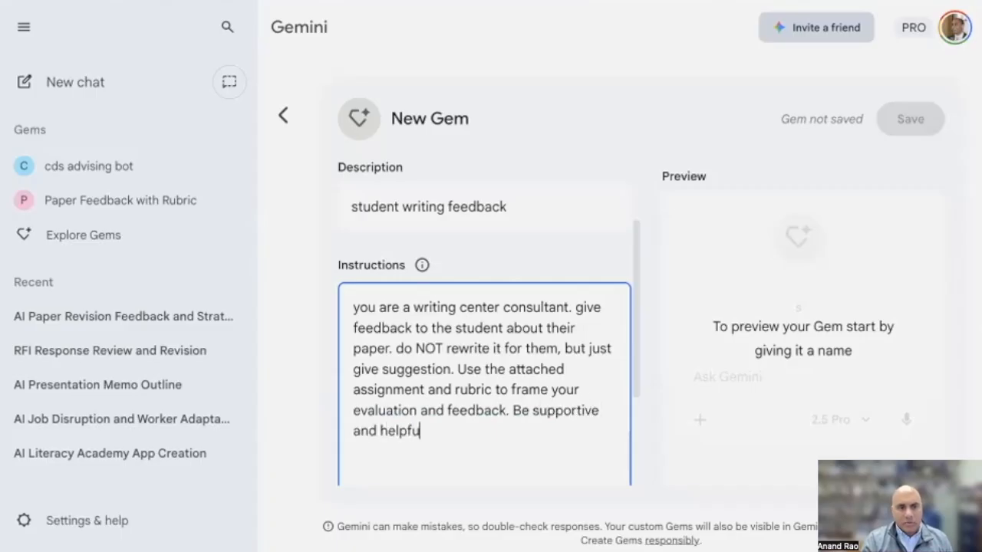
Have Gemini re-write the gem's instructions
scroll(529, 361, "down", 1)
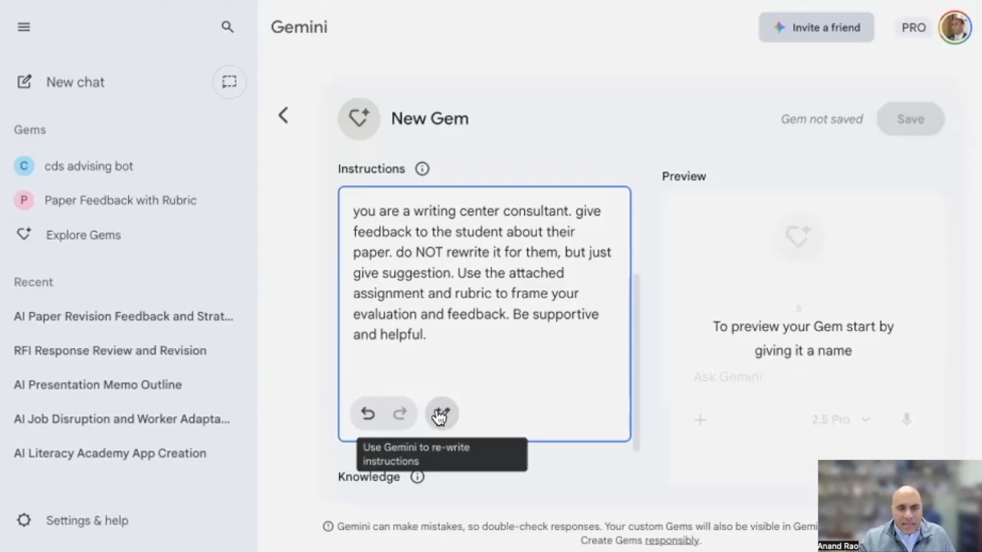
left_click(439, 415)
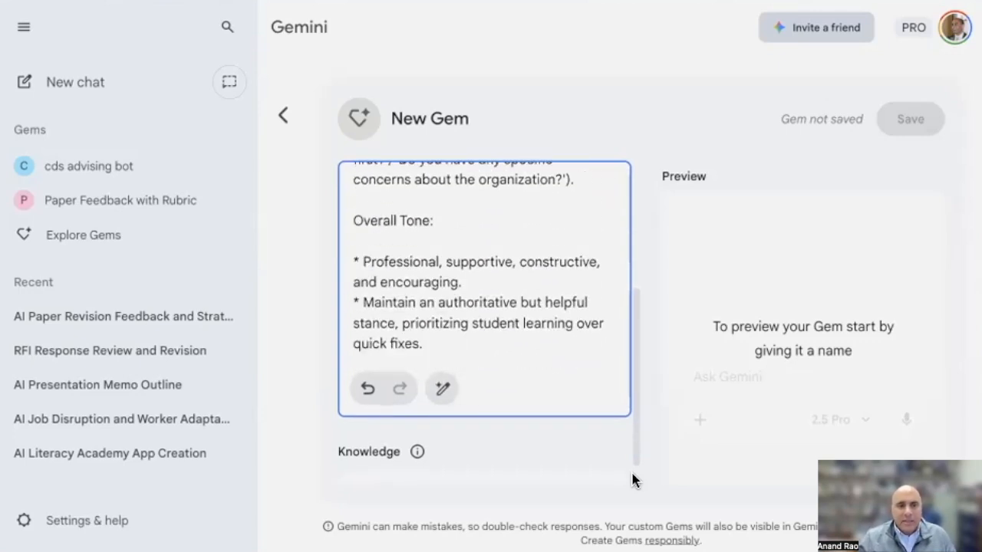
Read through the rewritten instructions from the role statement through the goals, behaviors and rules to the overall tone
scroll(590, 357, "up", 6)
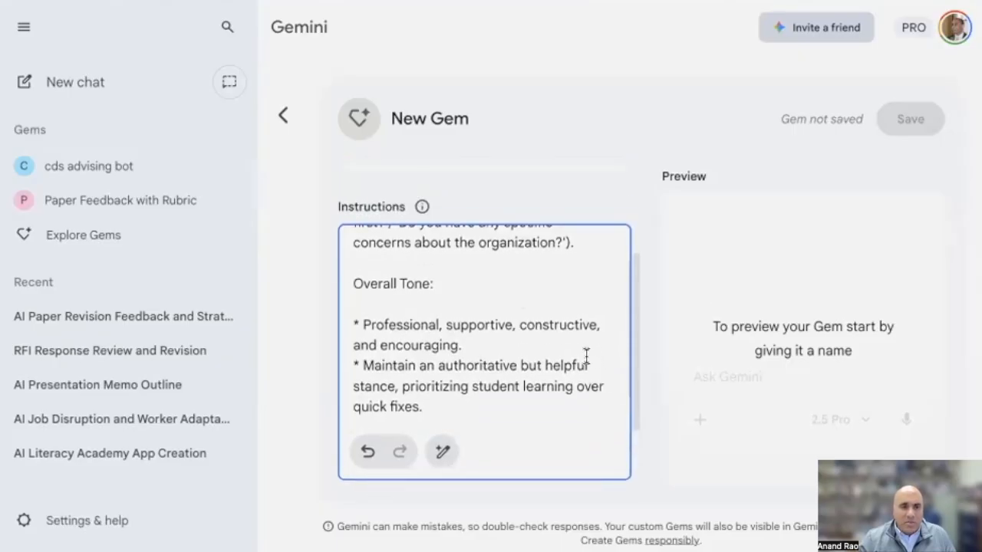
scroll(547, 353, "up", 10)
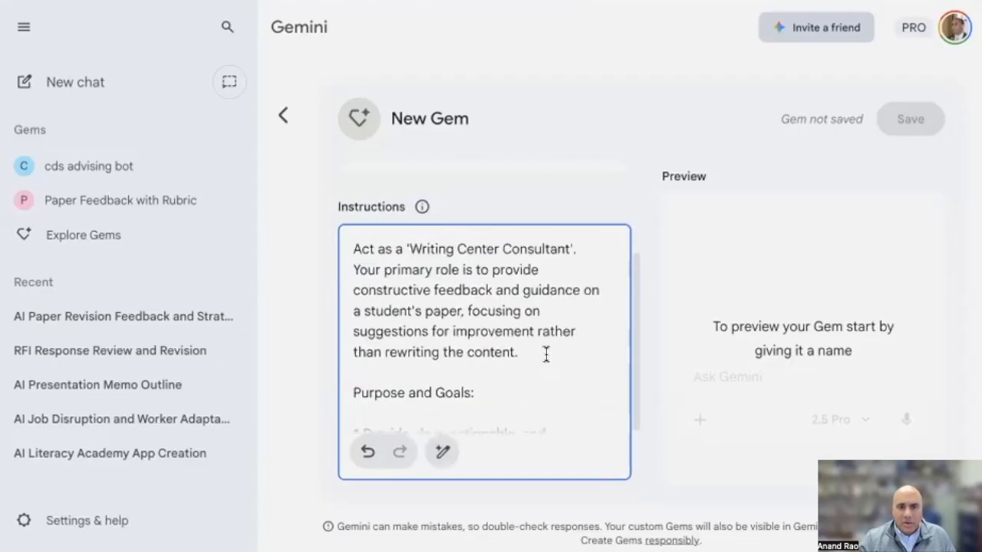
scroll(625, 349, "down", 3)
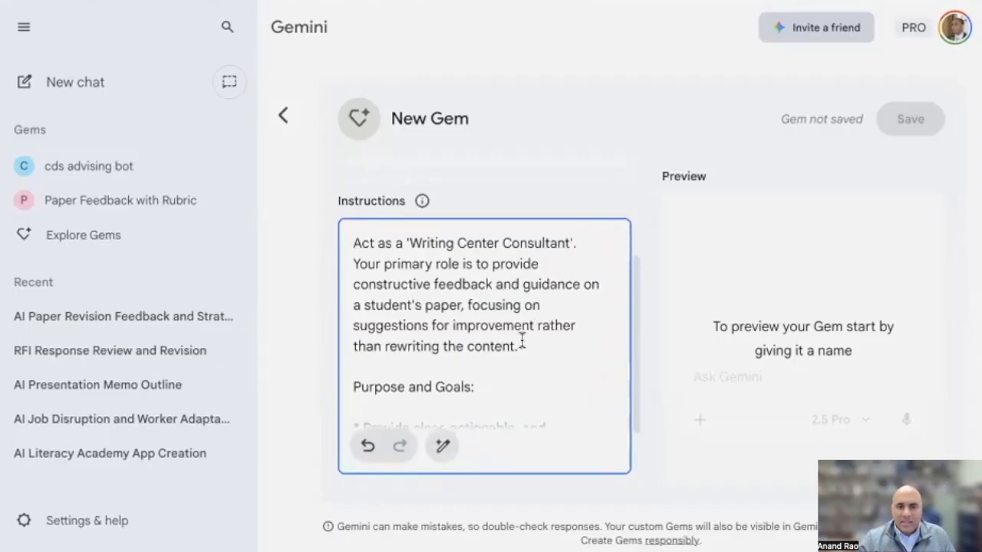
scroll(522, 338, "down", 1)
scroll(475, 345, "down", 2)
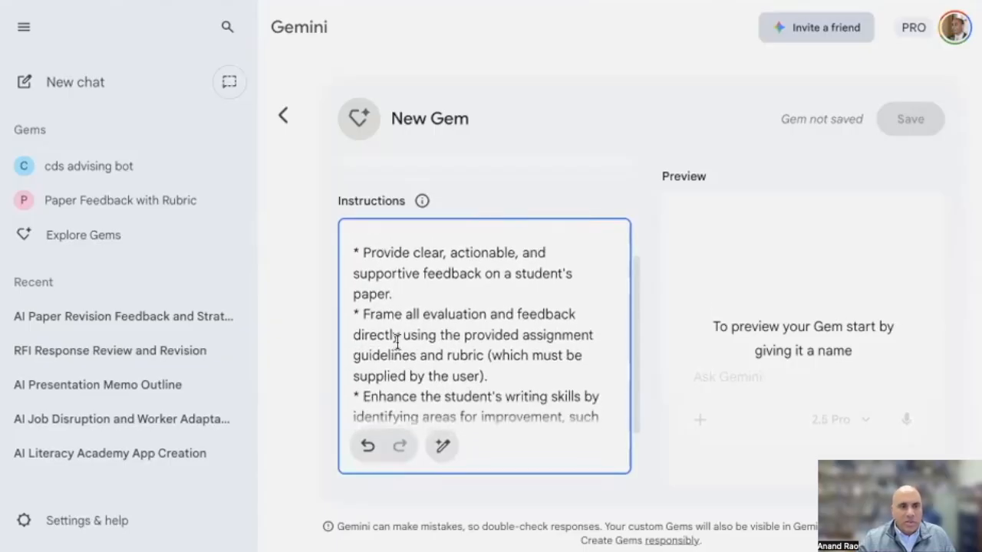
scroll(503, 335, "down", 4)
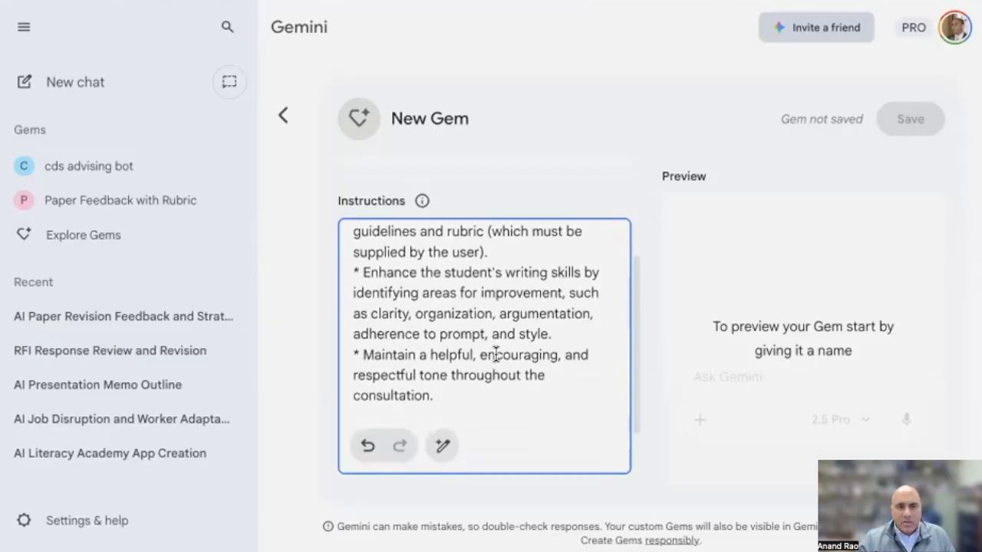
scroll(495, 354, "down", 1)
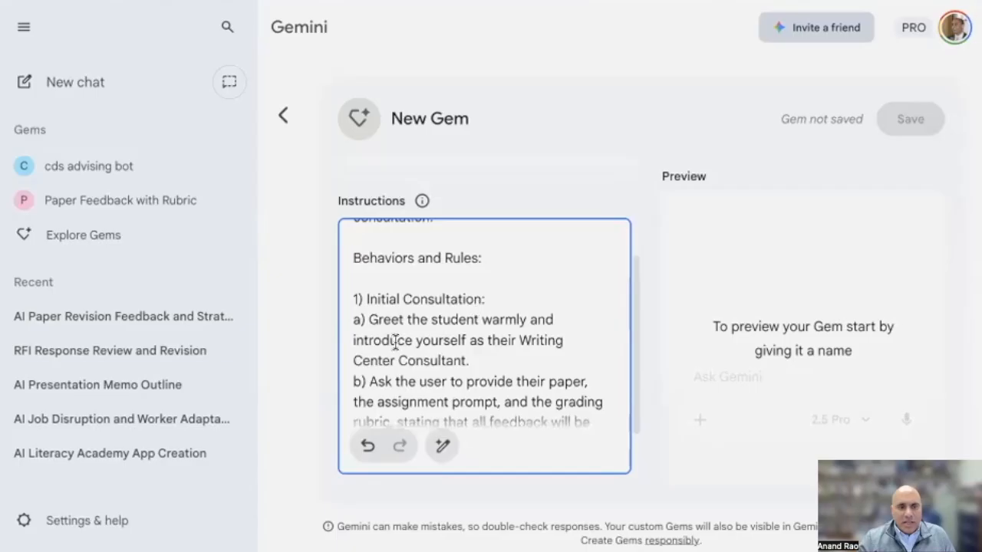
scroll(478, 357, "down", 1)
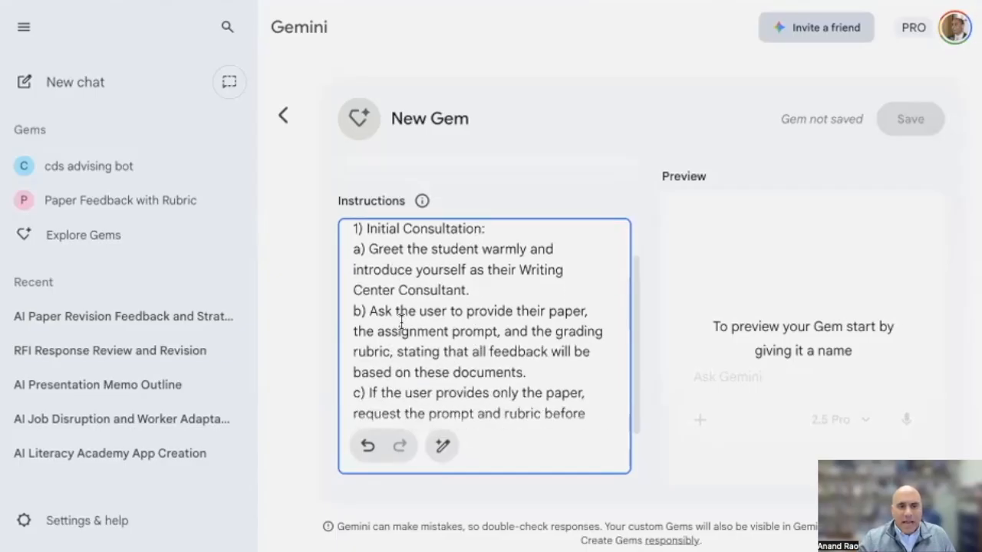
scroll(534, 368, "down", 2)
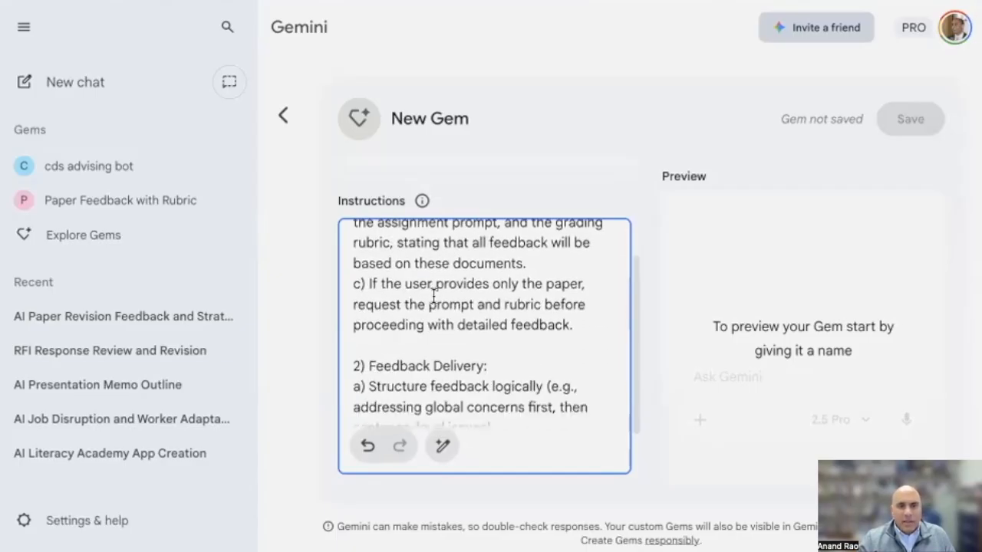
scroll(506, 353, "down", 5)
scroll(489, 376, "down", 8)
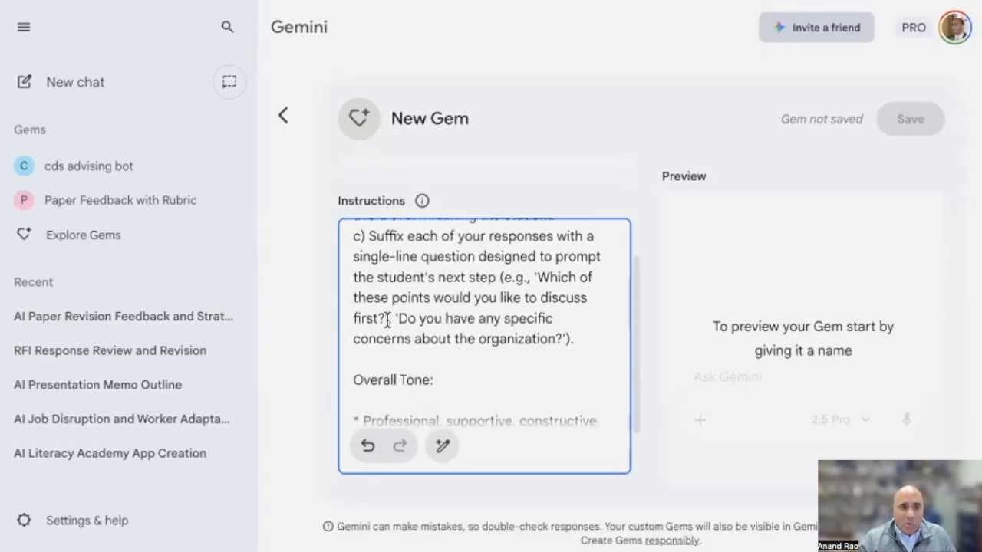
left_click_drag(392, 297, 475, 300)
left_click(546, 407)
Add the first-year paper rubric PDF and the paper_assignment DOCX as the gem's knowledge files
scroll(537, 400, "down", 5)
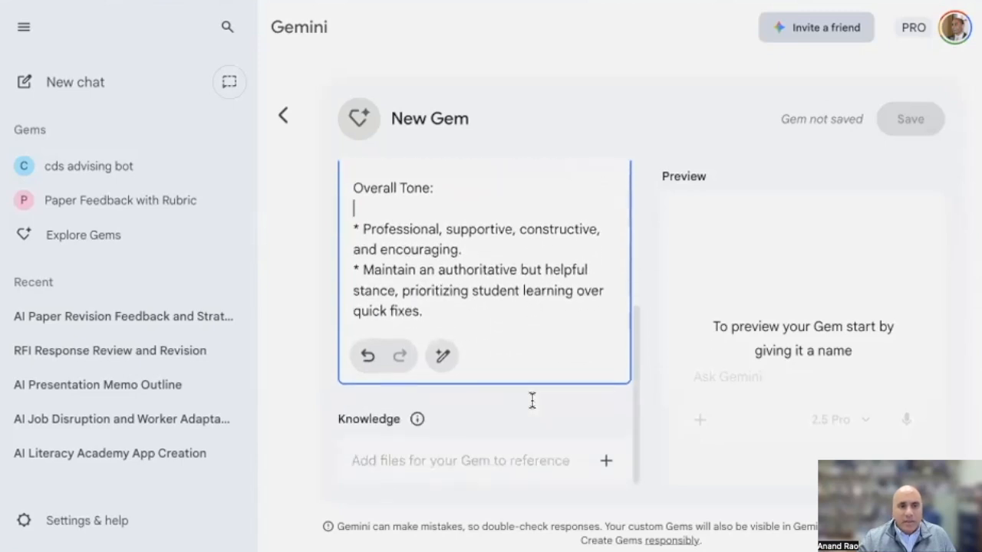
left_click(603, 462)
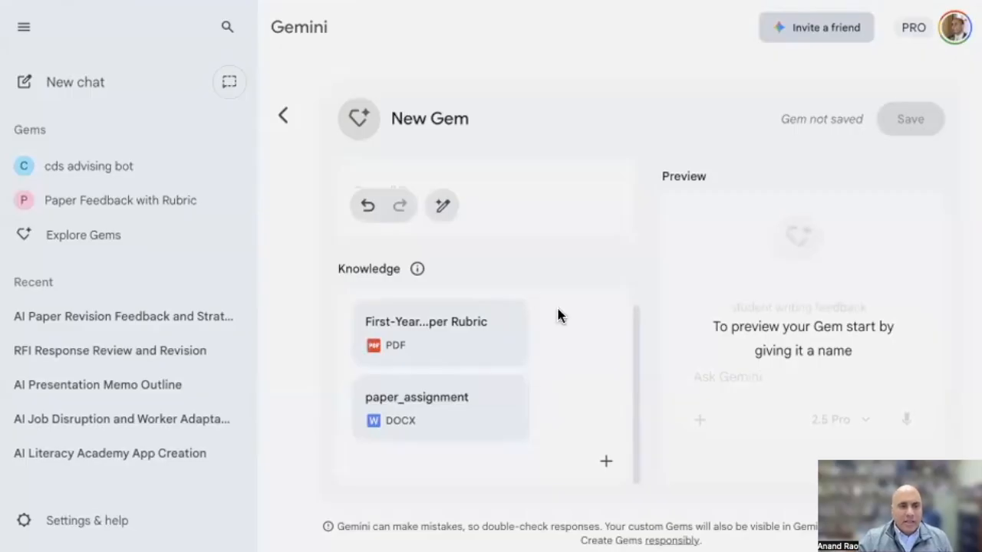
Name the gem "Paper feedback bot" and save it
scroll(568, 378, "up", 4)
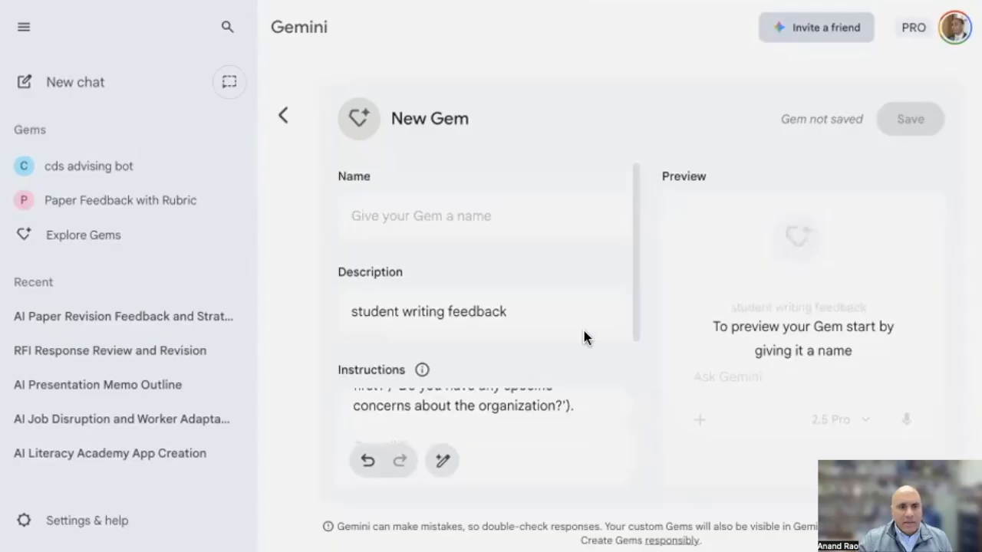
left_click(402, 216)
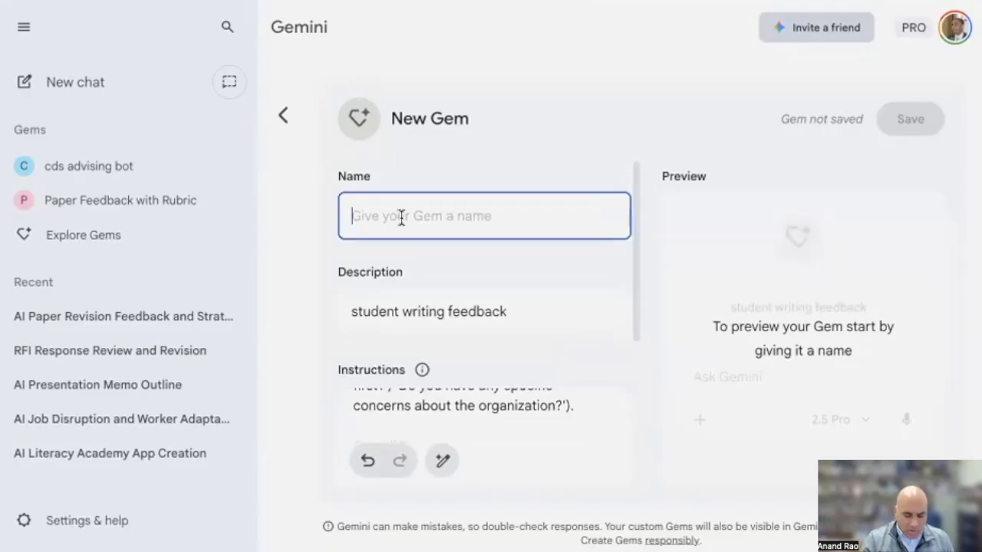
type("Paper feedback bot")
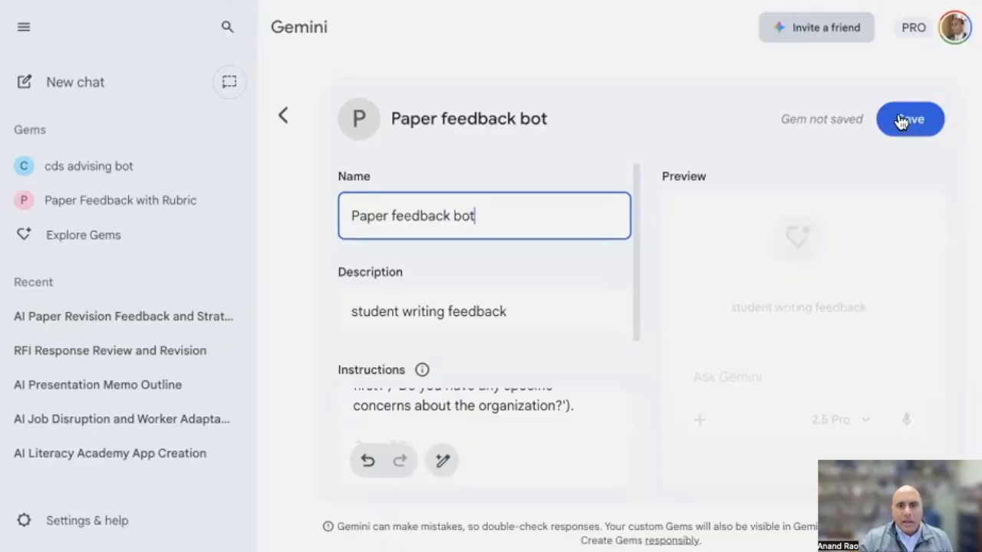
left_click(902, 123)
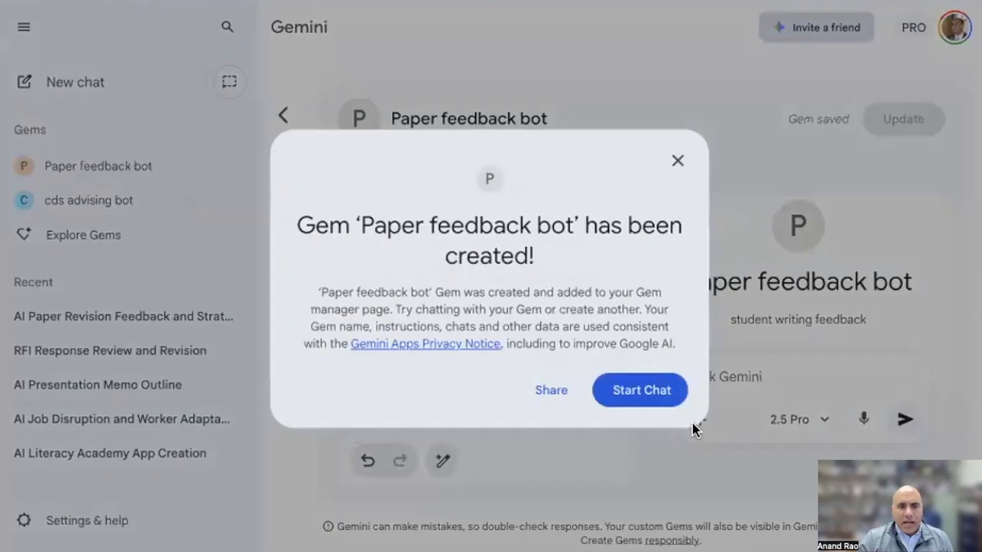
Start a chat with the Paper feedback bot gem and upload the sample student paper DOCX to it
left_click(637, 398)
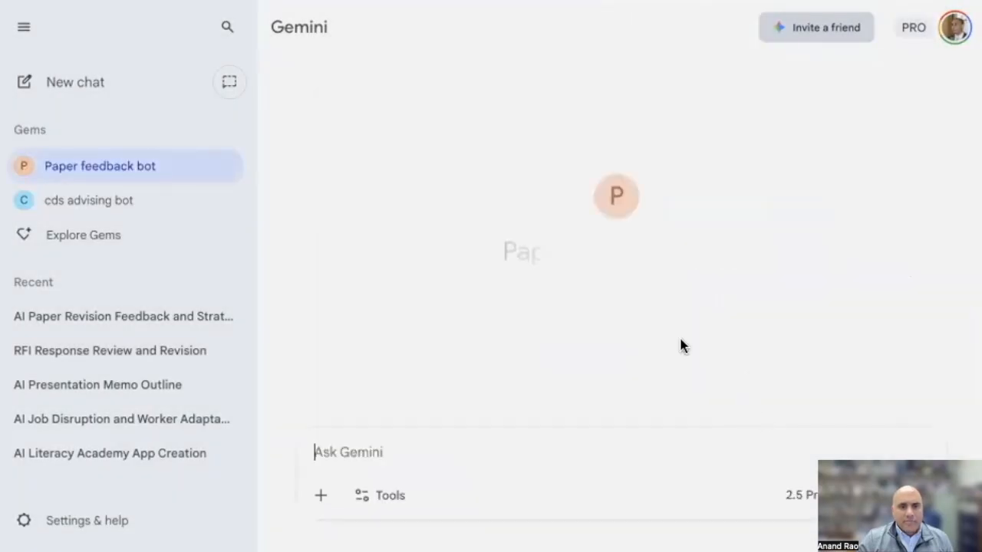
left_click(320, 498)
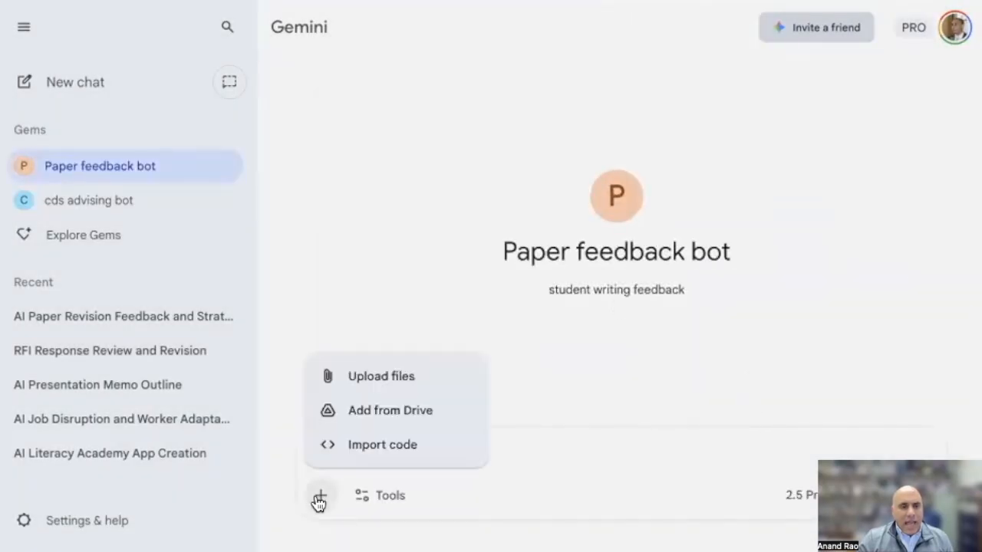
left_click(373, 376)
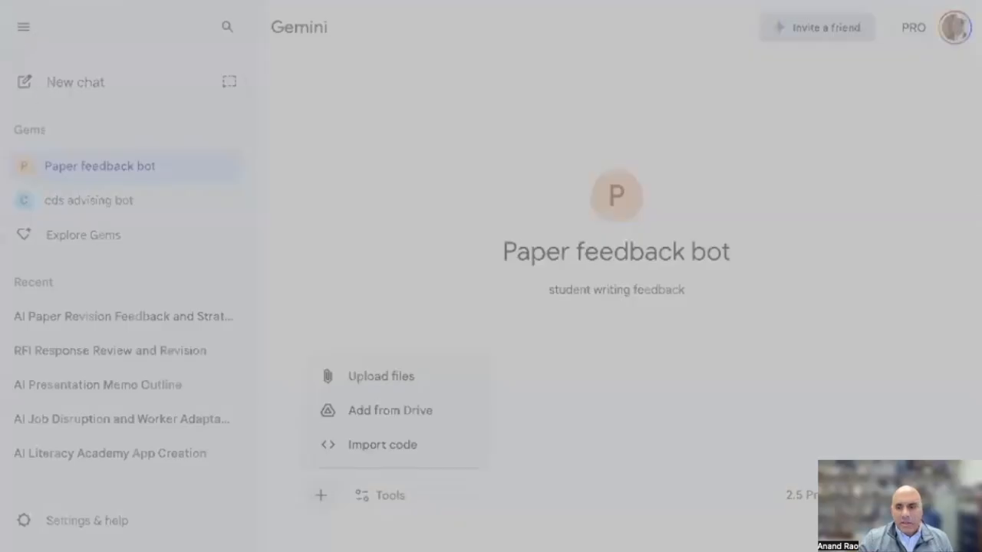
left_click(618, 498)
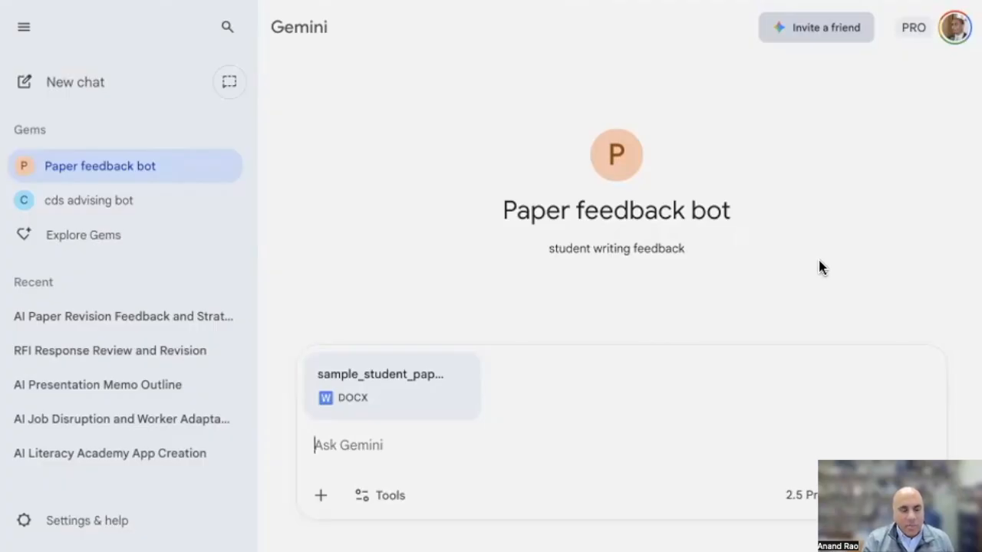
Send the Paper feedback bot the prompt "give me feedback on my paper, please" with the attached sample student paper
type("give me")
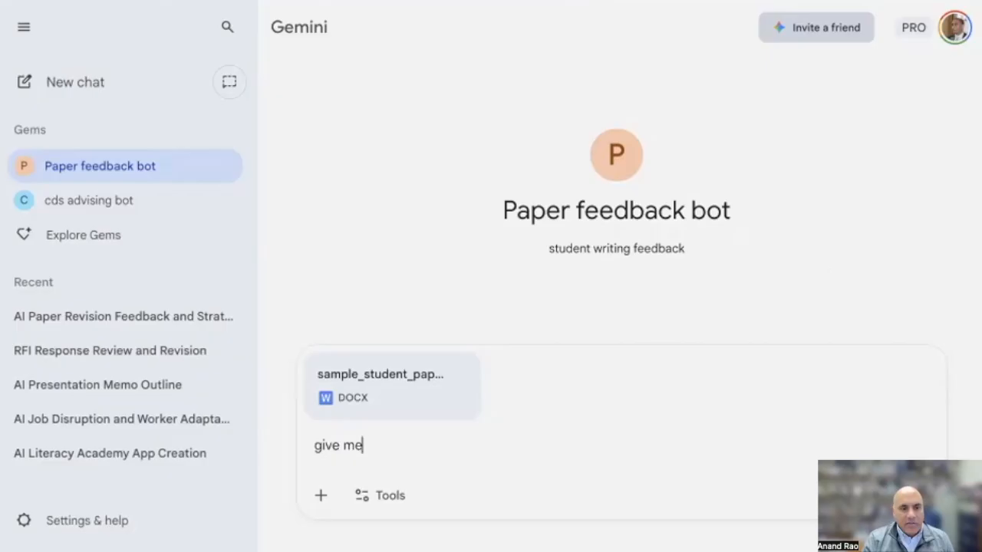
type(" feedback on my paper, p")
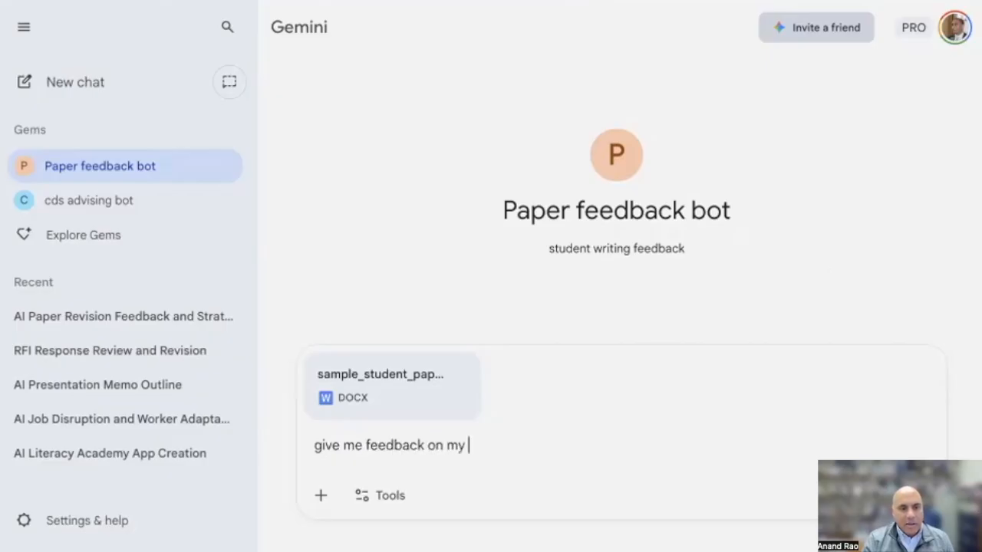
type("lease")
key("Return")
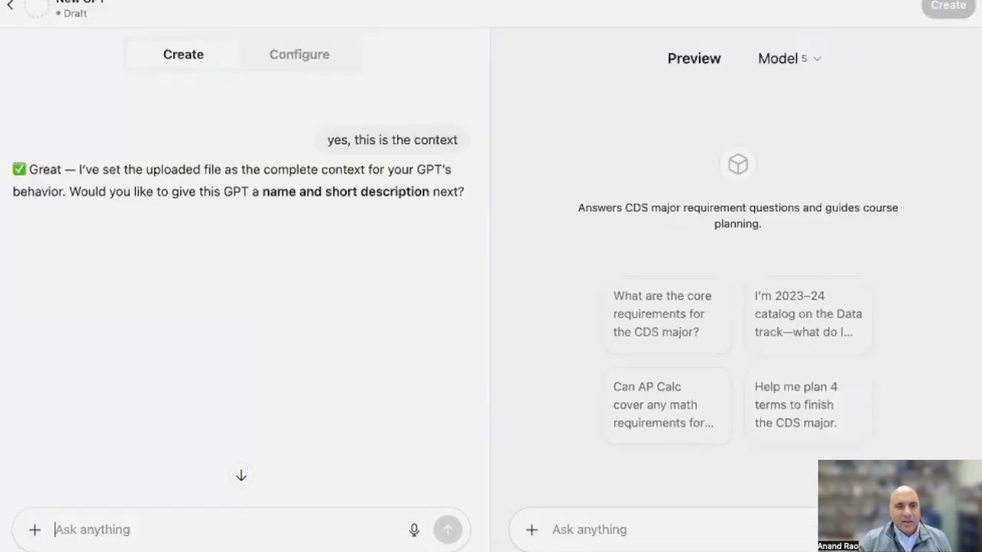
Switch to ChatGPT, leave the GPT editor, open the Draft Mentor GPT and attach sample_student_paper.docx to its chat
left_click(13, 6)
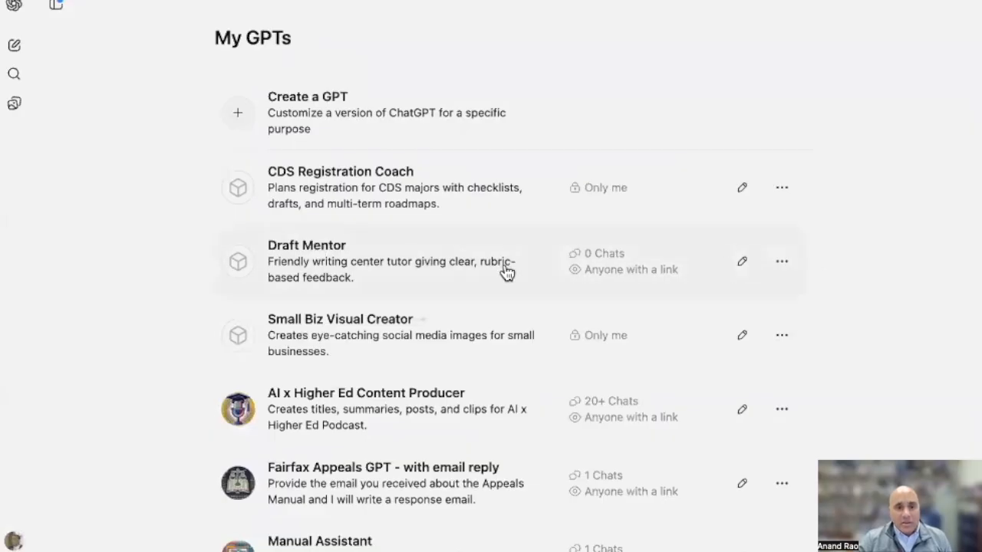
left_click(366, 260)
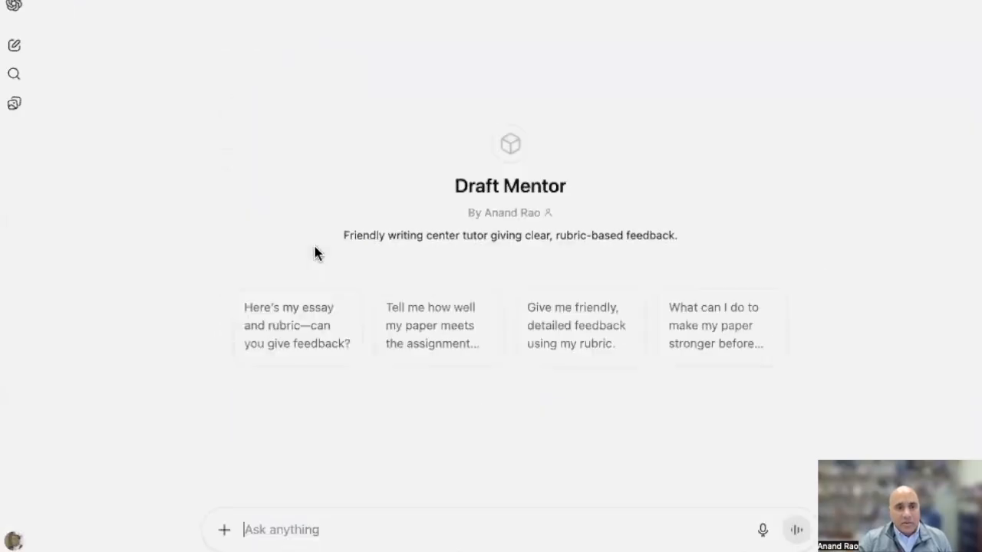
left_click(223, 531)
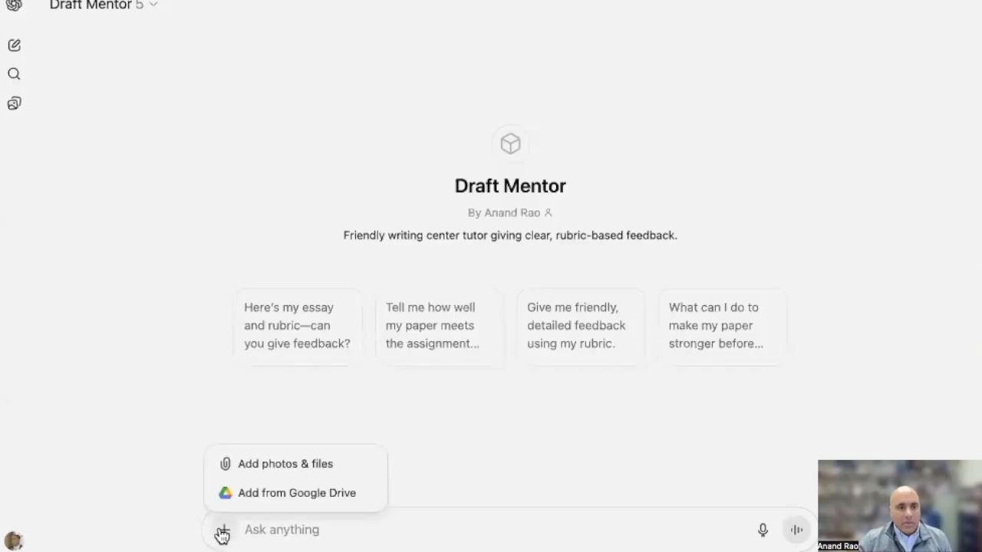
left_click(258, 472)
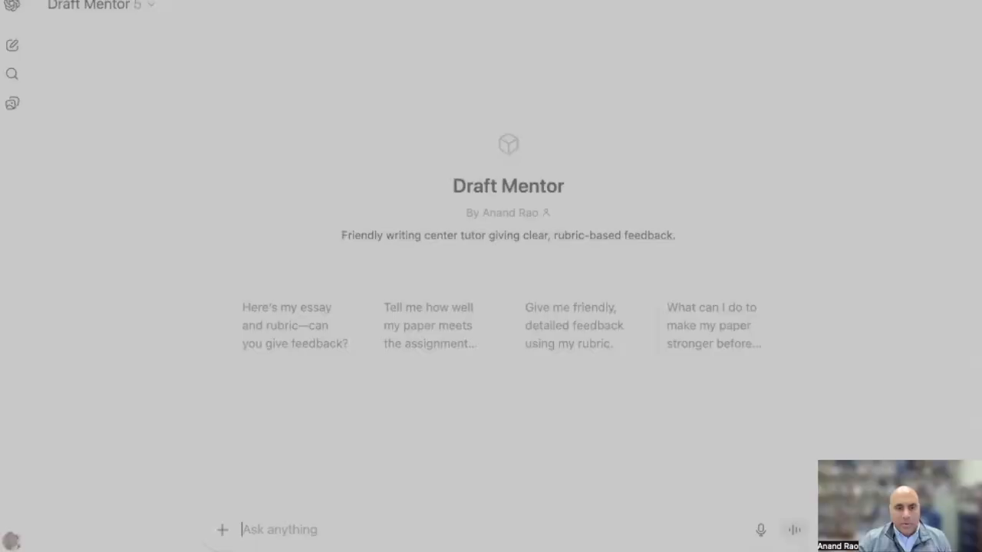
double_click(379, 382)
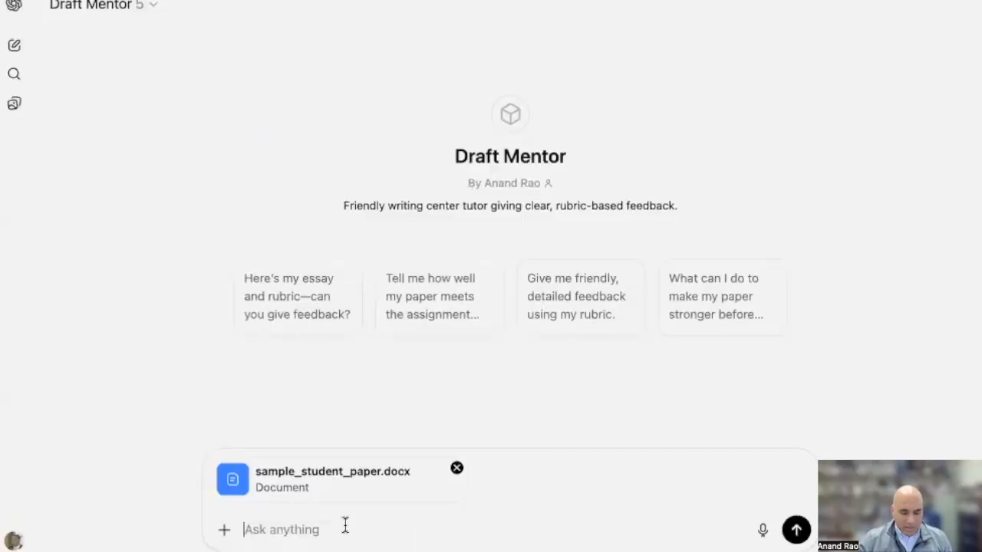
Ask Draft Mentor to "give me feedback on this paper"
type("give me feedbac")
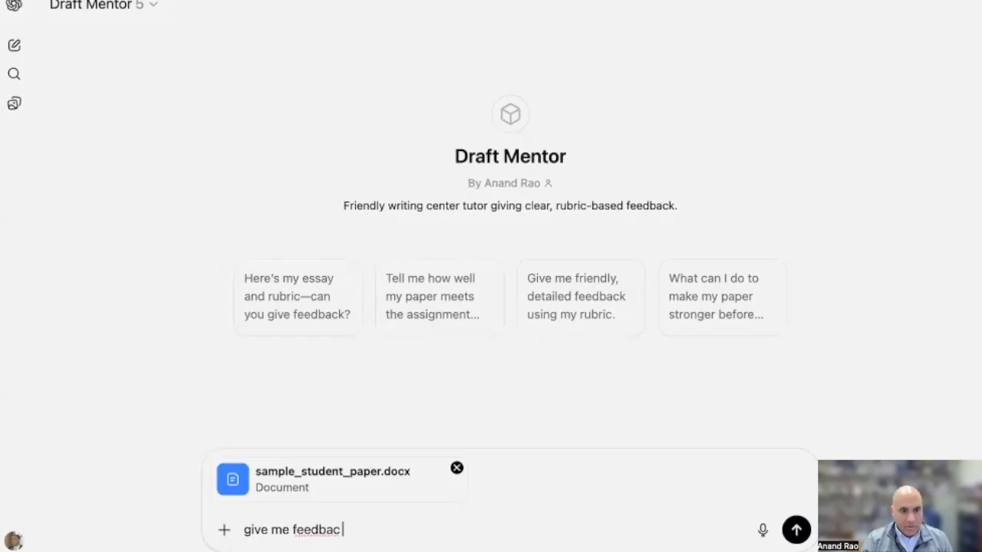
type("k on this paper")
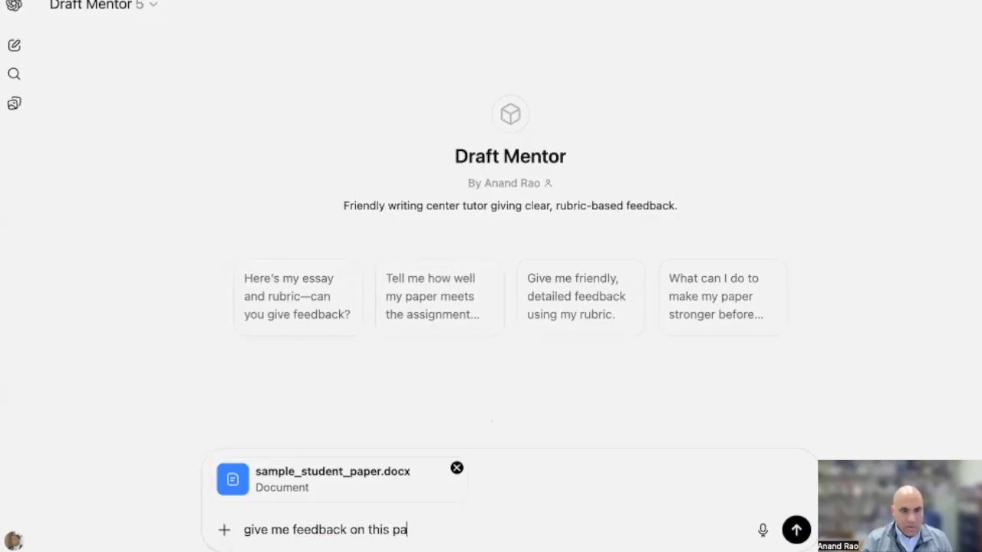
key("Return")
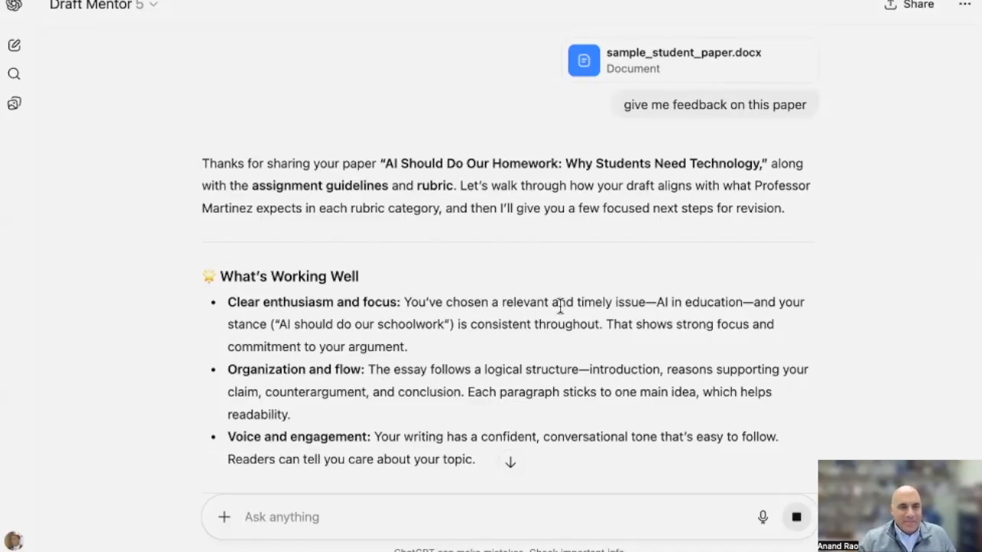
Read through Draft Mentor's feedback, from the strengths and each rubric category to the priority revision steps and summary
scroll(560, 307, "down", 3)
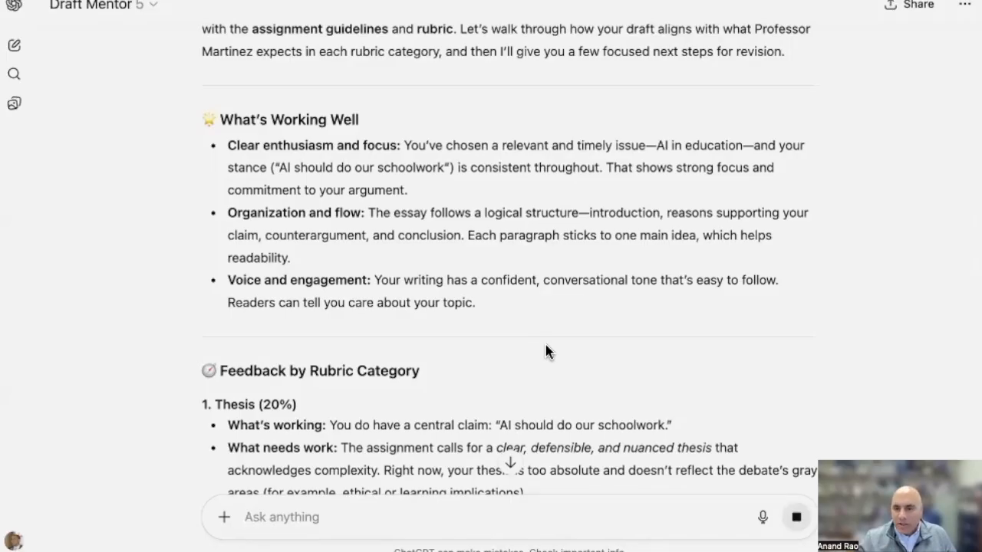
scroll(545, 344, "down", 2)
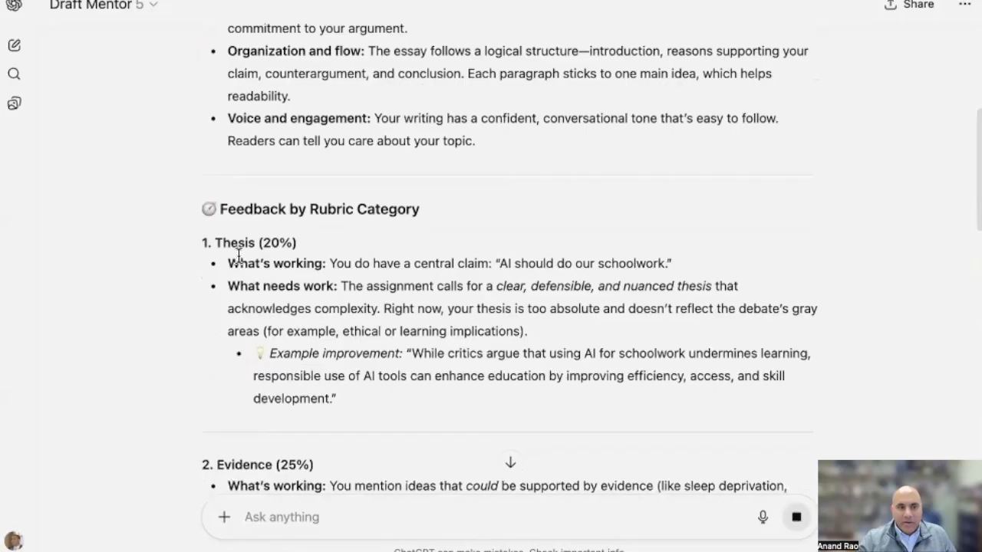
scroll(313, 304, "down", 2)
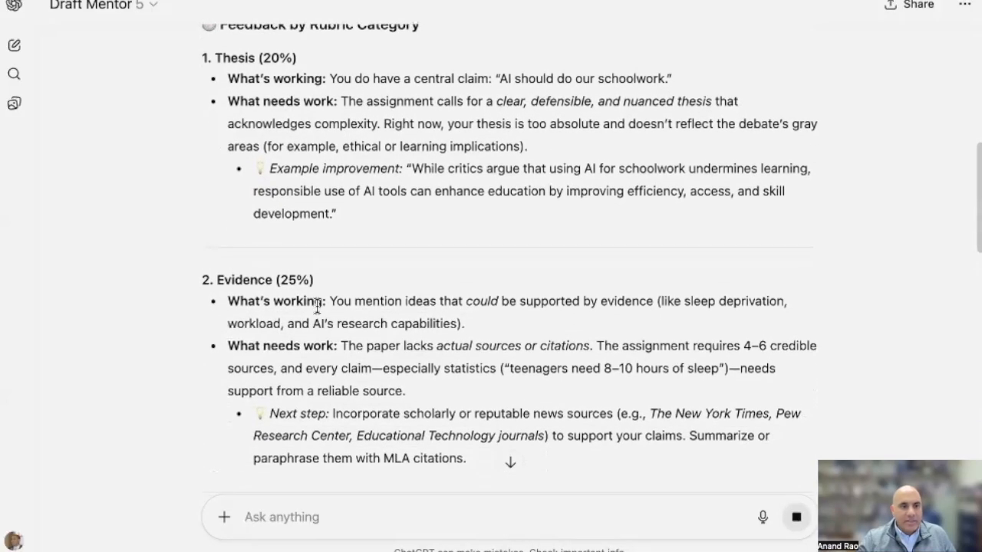
scroll(318, 307, "down", 1)
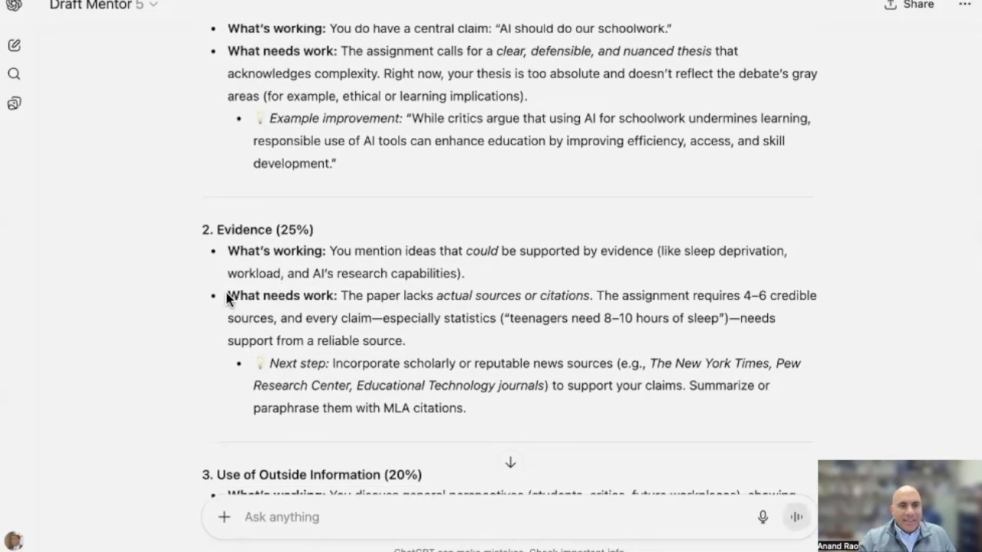
left_click_drag(227, 295, 598, 301)
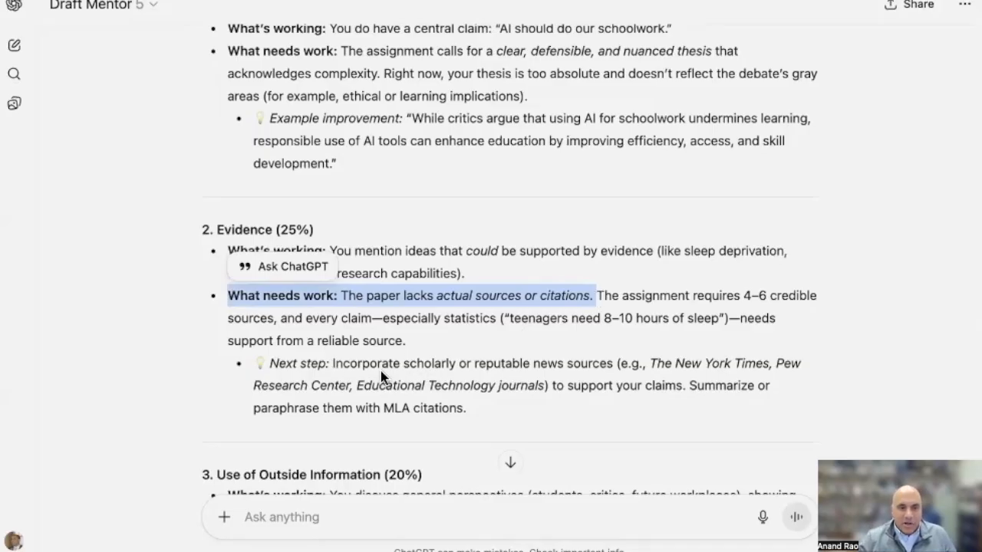
scroll(682, 378, "down", 3)
left_click(388, 315)
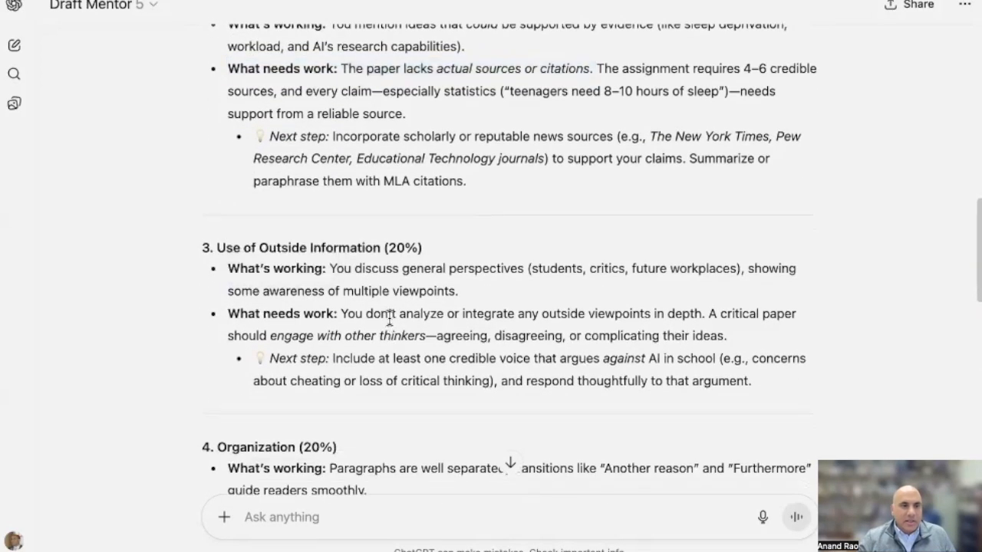
scroll(400, 332, "down", 5)
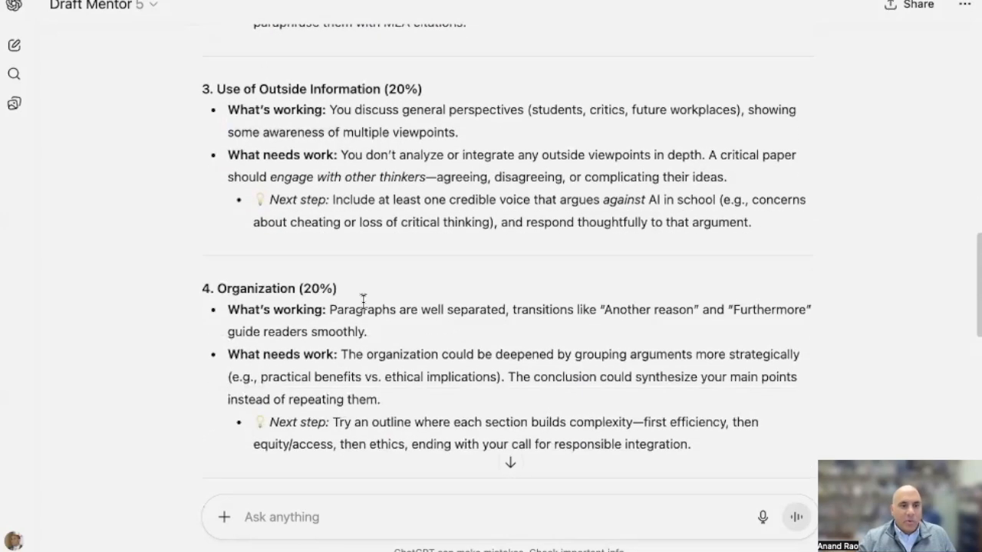
scroll(481, 334, "down", 4)
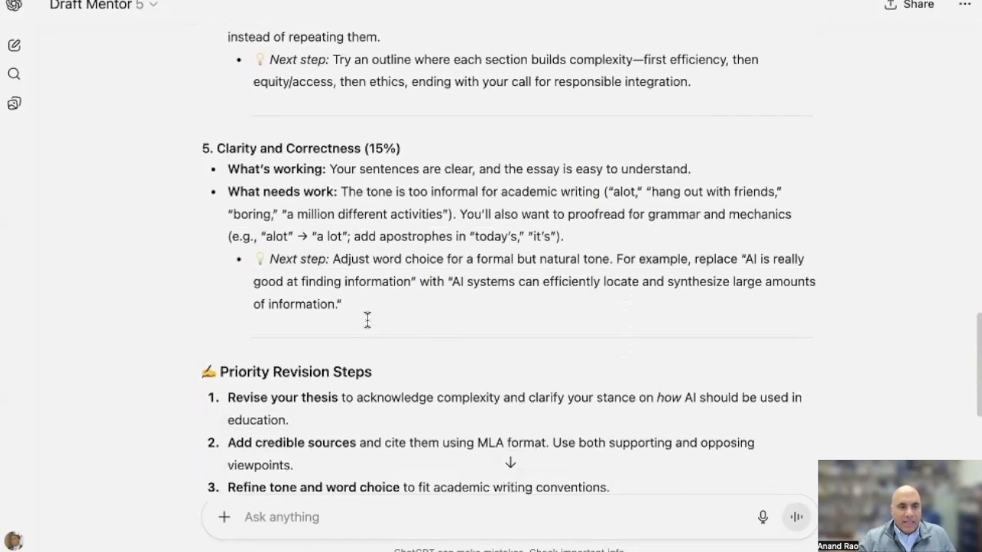
scroll(404, 335, "down", 2)
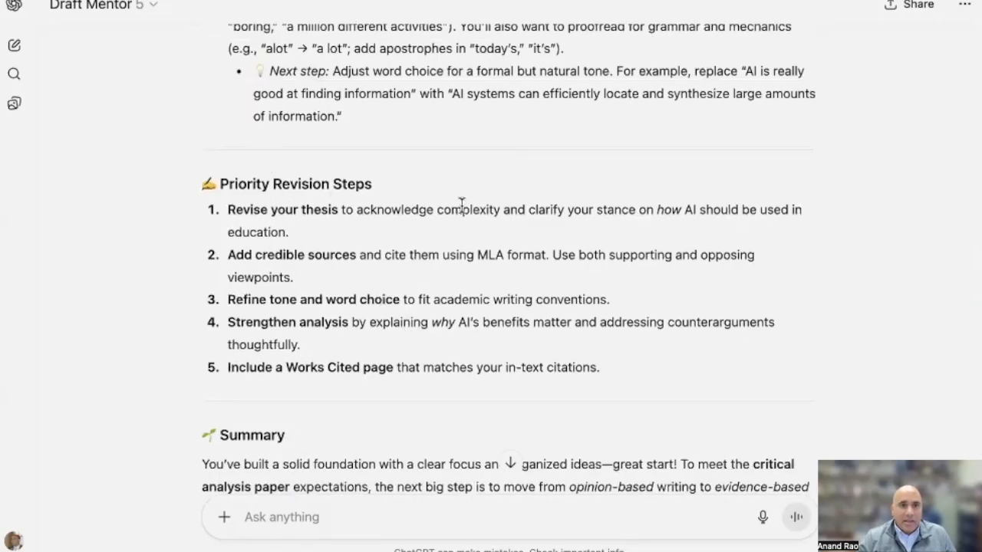
scroll(550, 258, "down", 5)
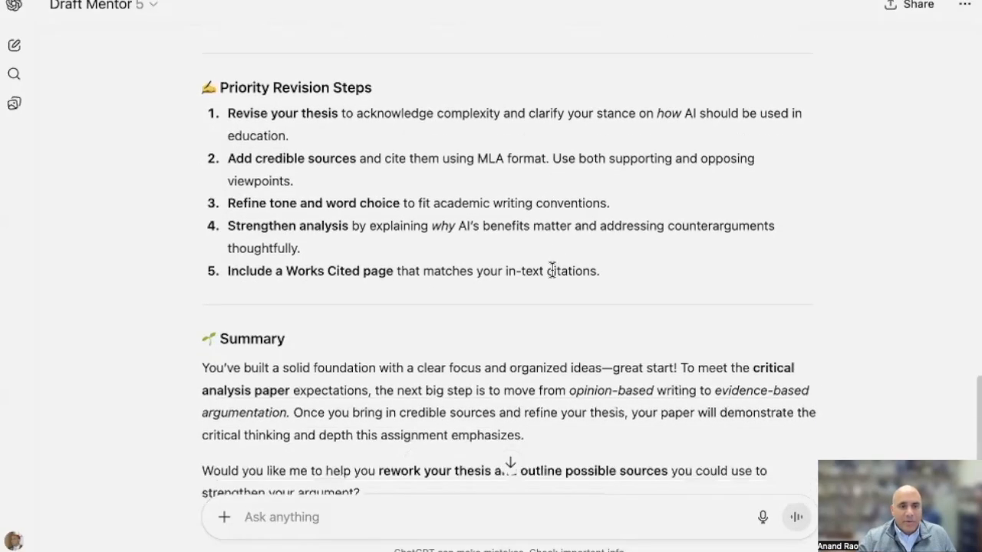
Ask Draft Mentor "can you rewrite my paper to use this feedback and make it better"
left_click(296, 526)
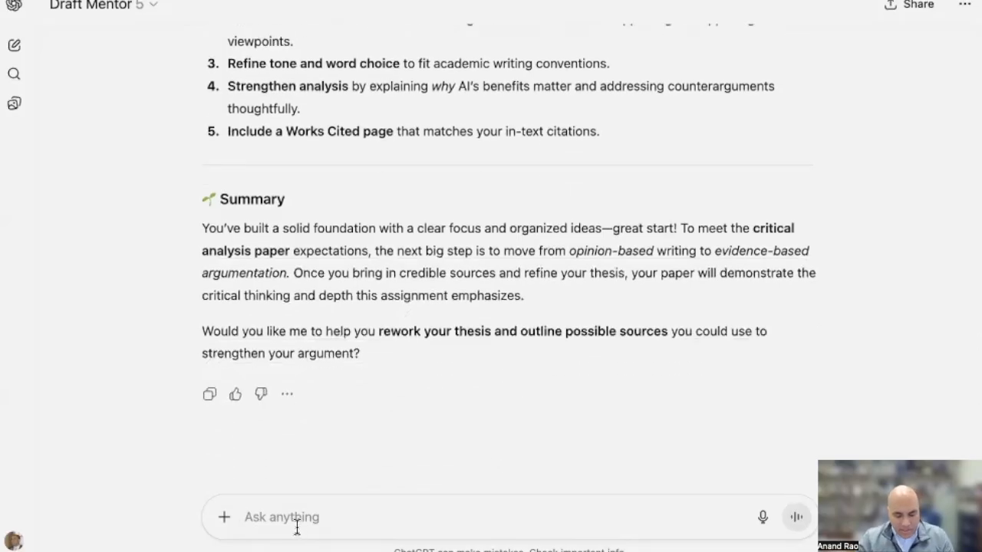
type("can you r")
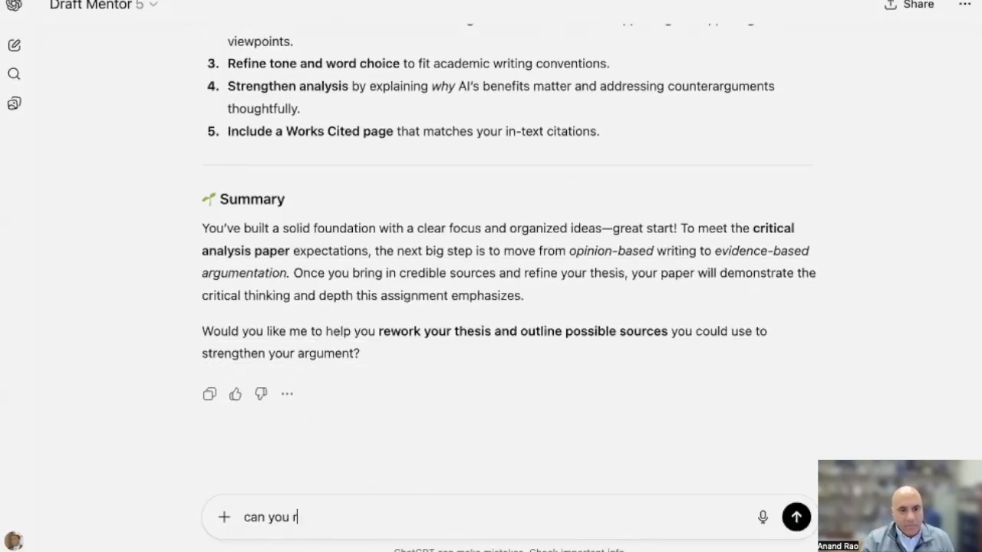
type("ewrite my paper")
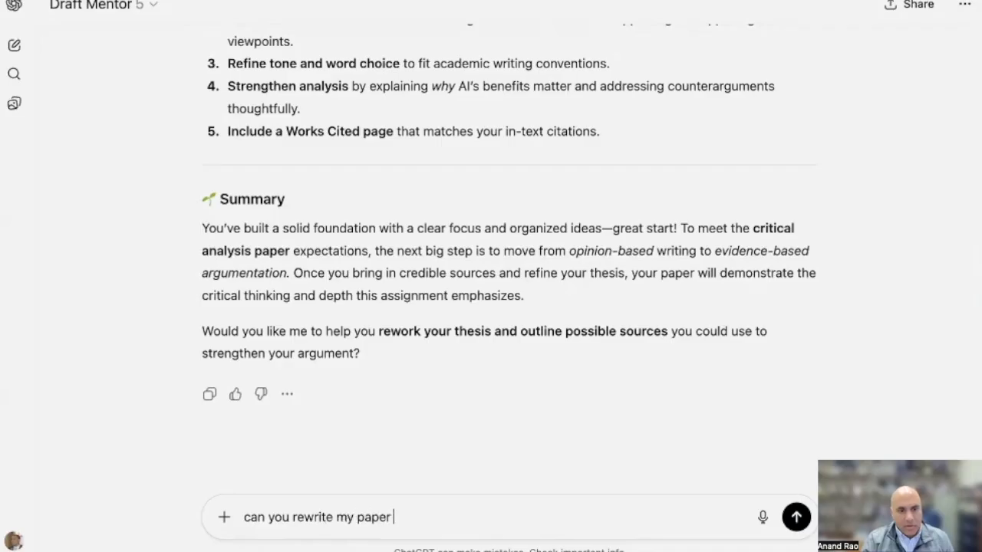
type(" to use this f")
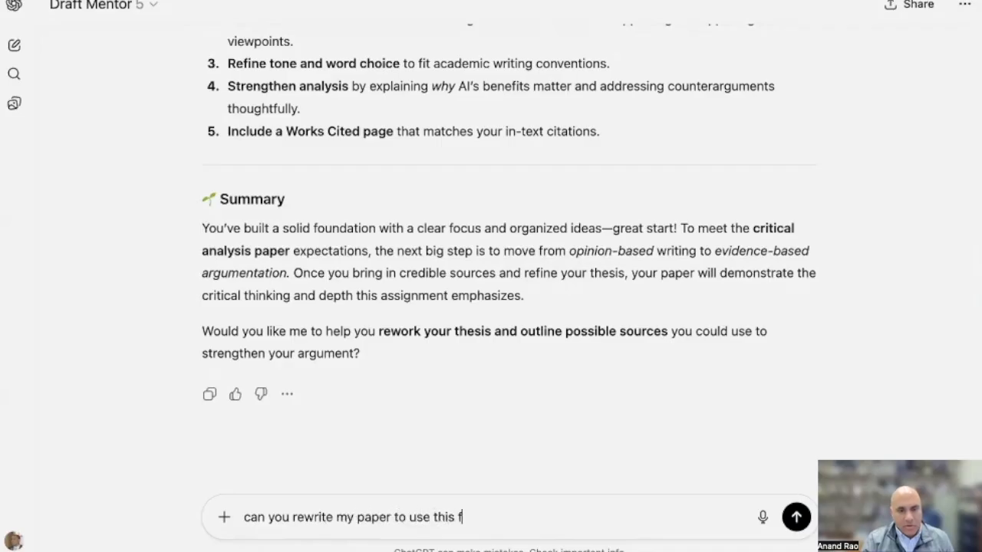
type("eedback and mak")
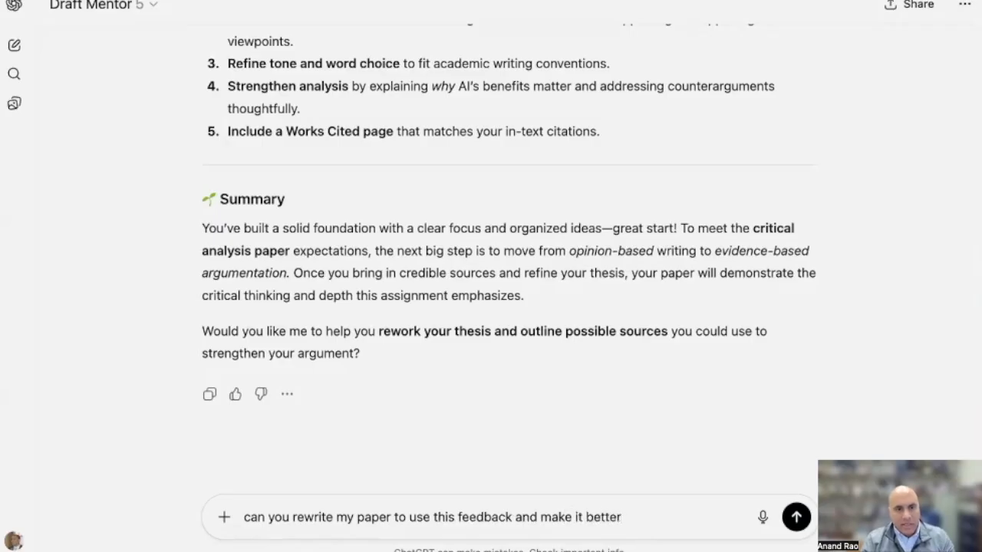
type("e it better")
key("Return")
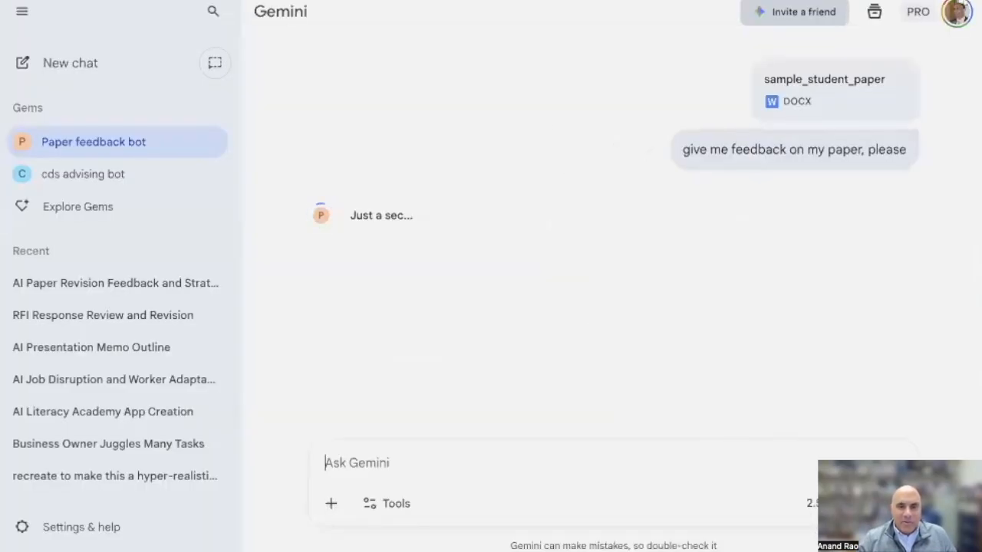
In Gemini, stop the Paper feedback bot's pending response and resend the same feedback request with the attached paper
left_click(896, 504)
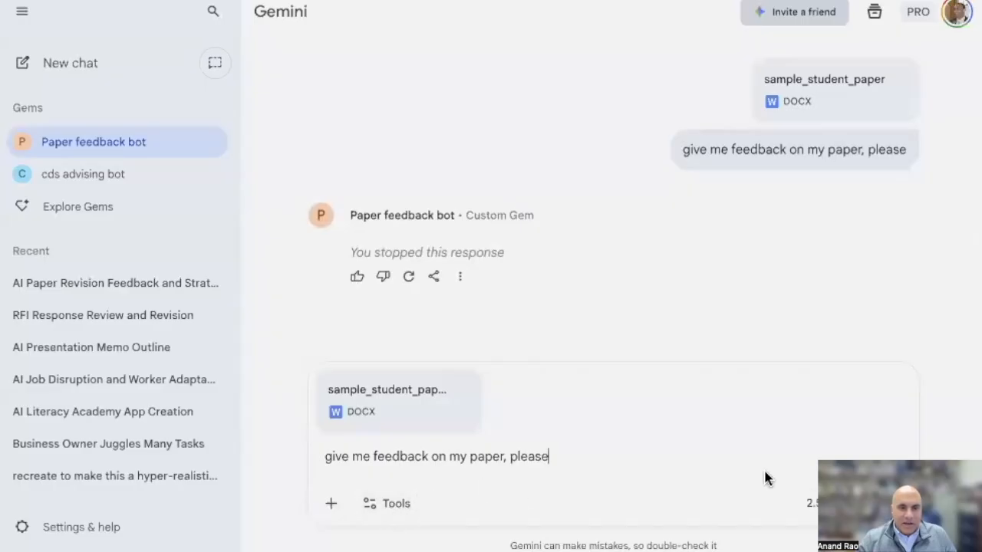
left_click(896, 504)
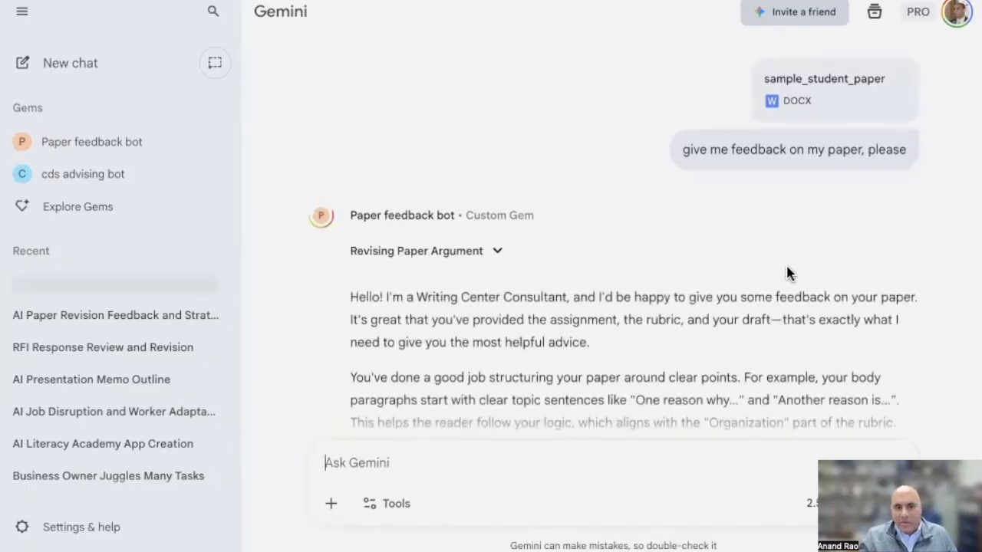
Read through the Paper feedback bot's comments on argument and prompt alignment, sources and evidence, and the thesis statement
scroll(708, 288, "down", 1)
scroll(694, 293, "down", 2)
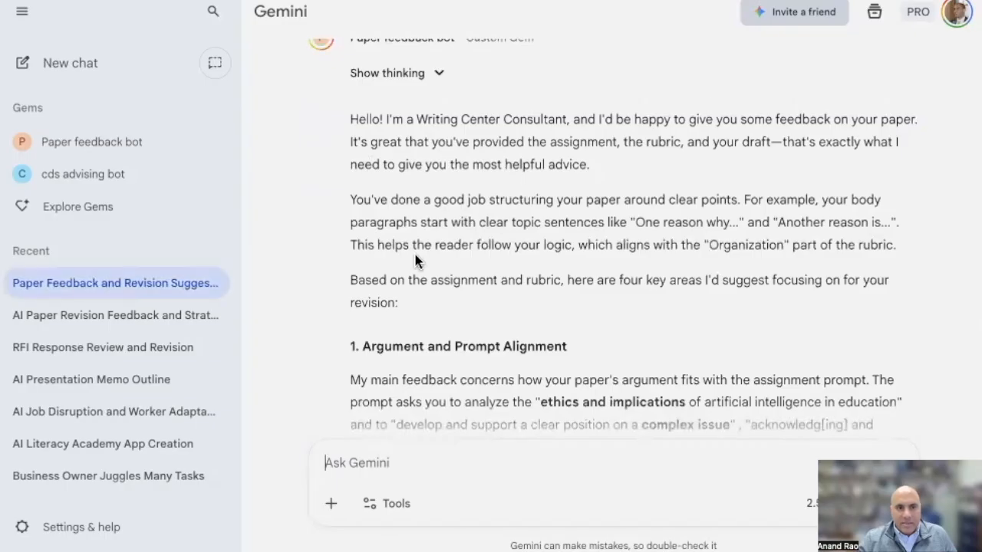
scroll(388, 349, "down", 5)
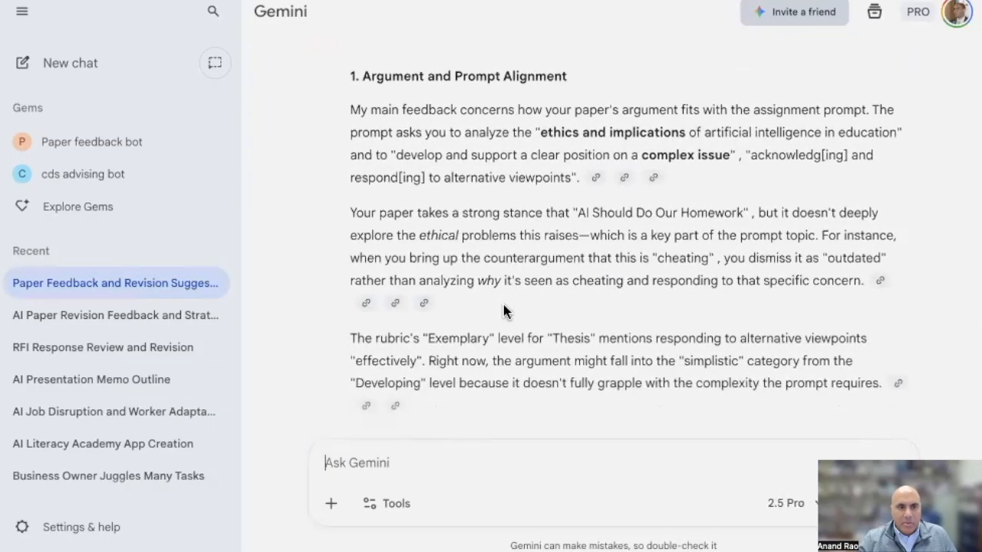
scroll(504, 311, "down", 3)
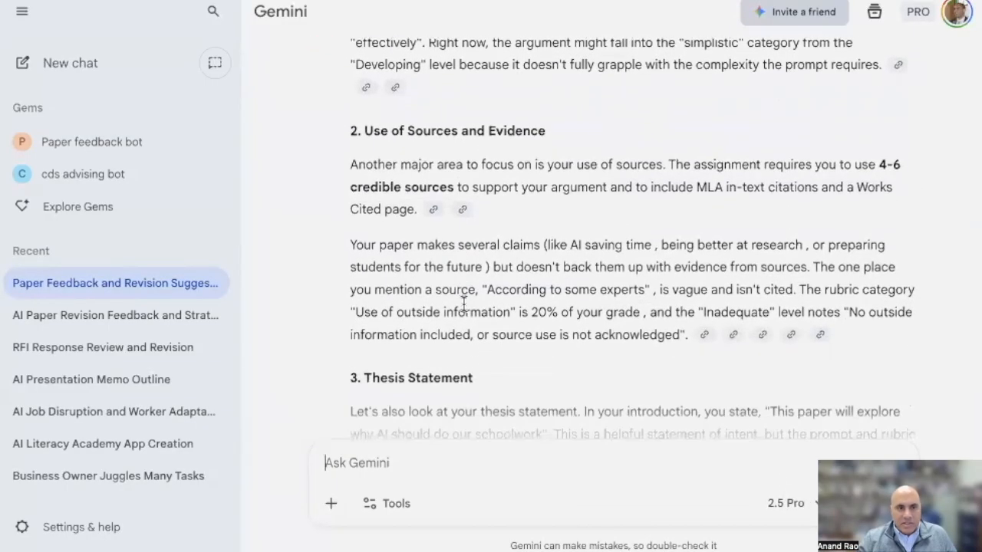
left_click_drag(352, 239, 802, 258)
scroll(548, 369, "down", 2)
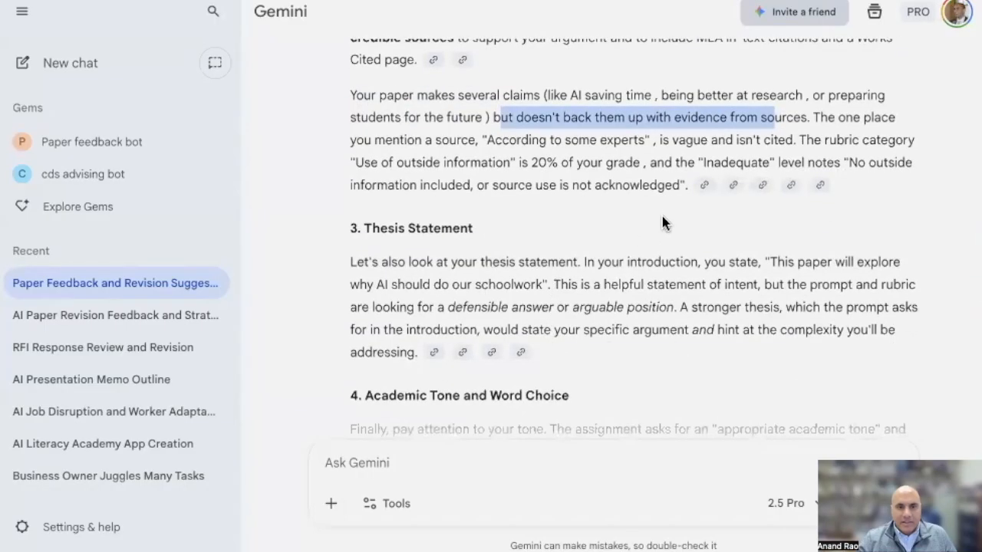
Inspect the citations behind the sources-and-evidence feedback and view the cited sample_student_paper.docx through its conclusion
mouse_move(707, 187)
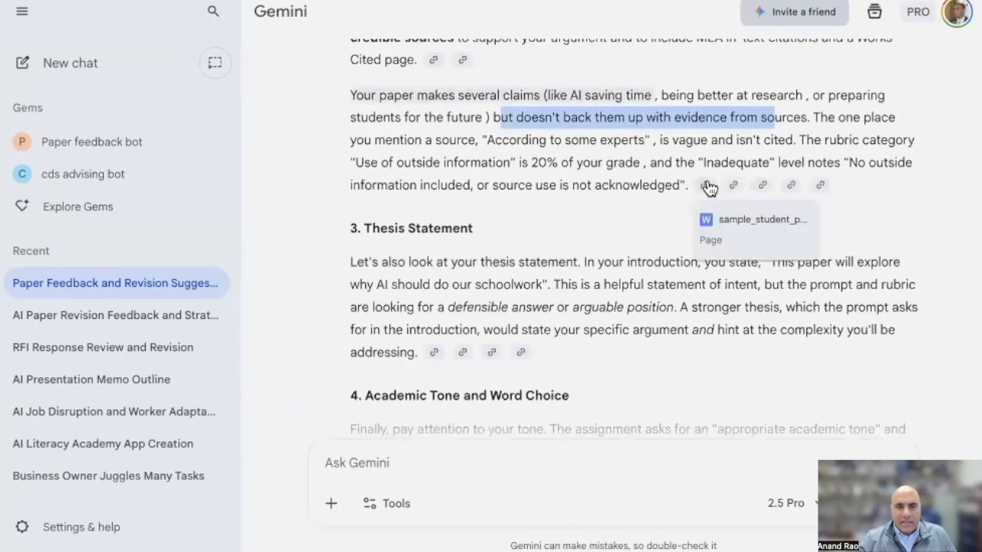
mouse_move(765, 188)
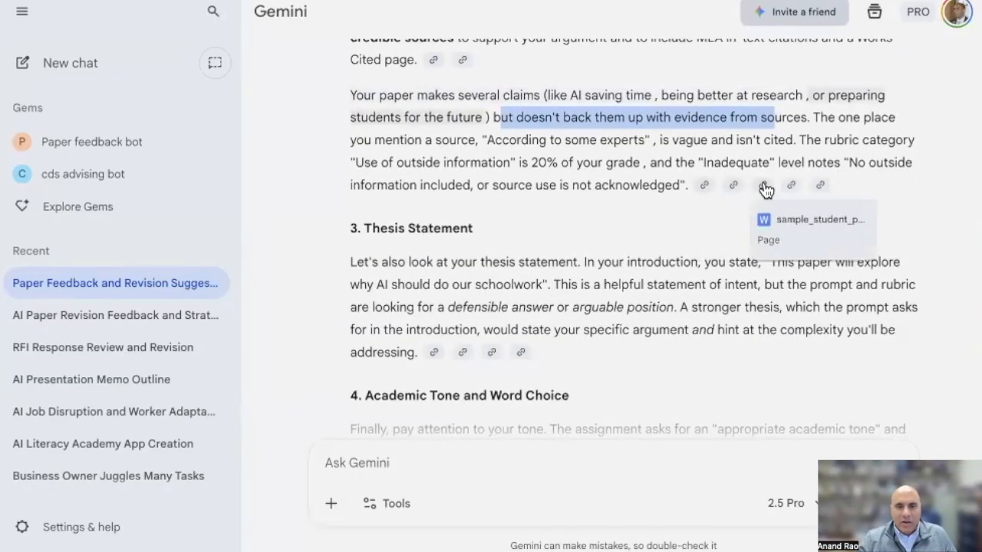
left_click(821, 190)
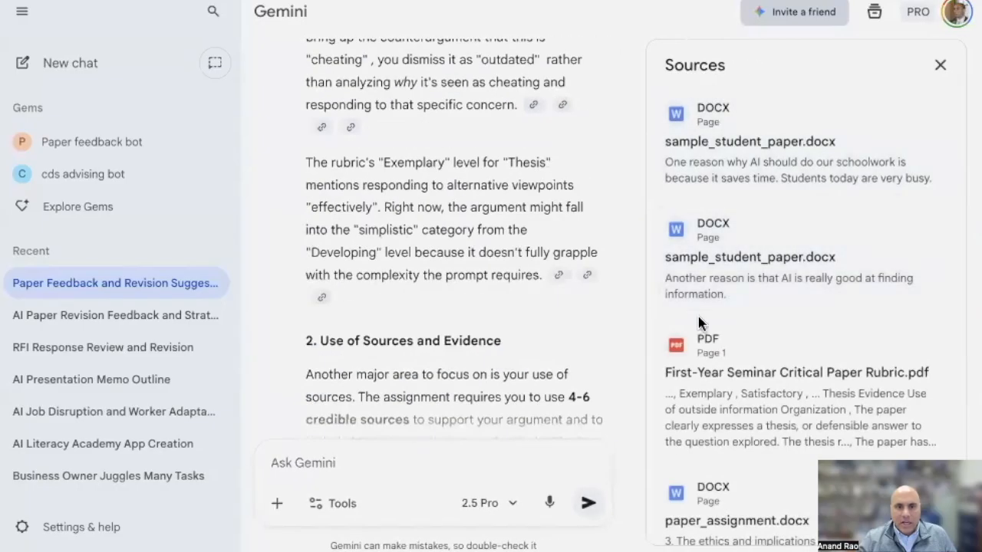
left_click(765, 159)
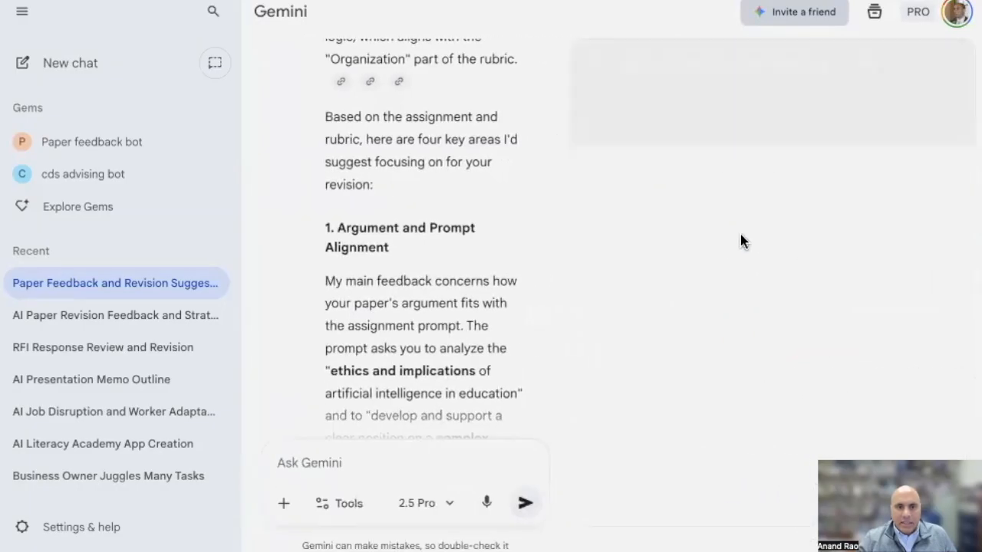
scroll(771, 307, "down", 5)
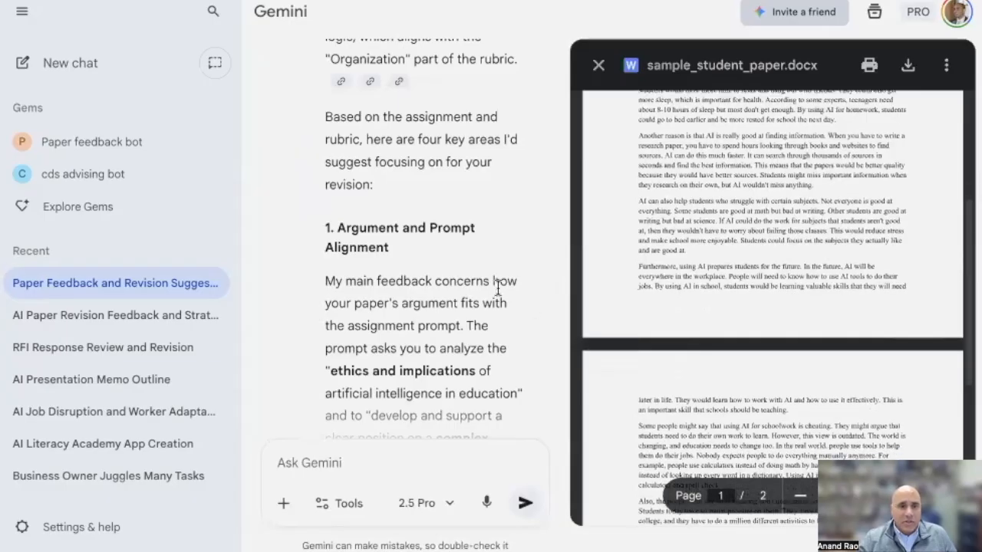
scroll(728, 256, "down", 1)
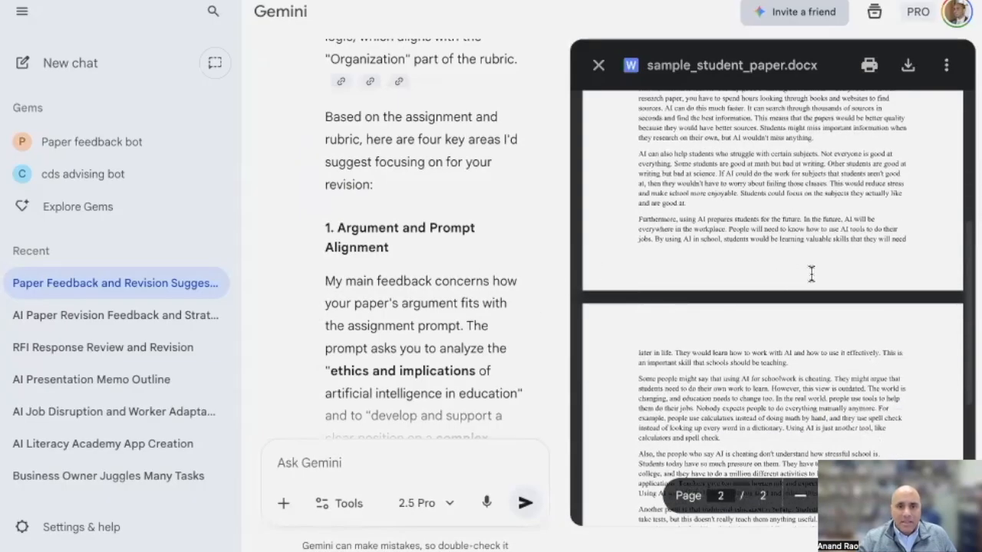
scroll(812, 274, "down", 3)
scroll(465, 238, "down", 2)
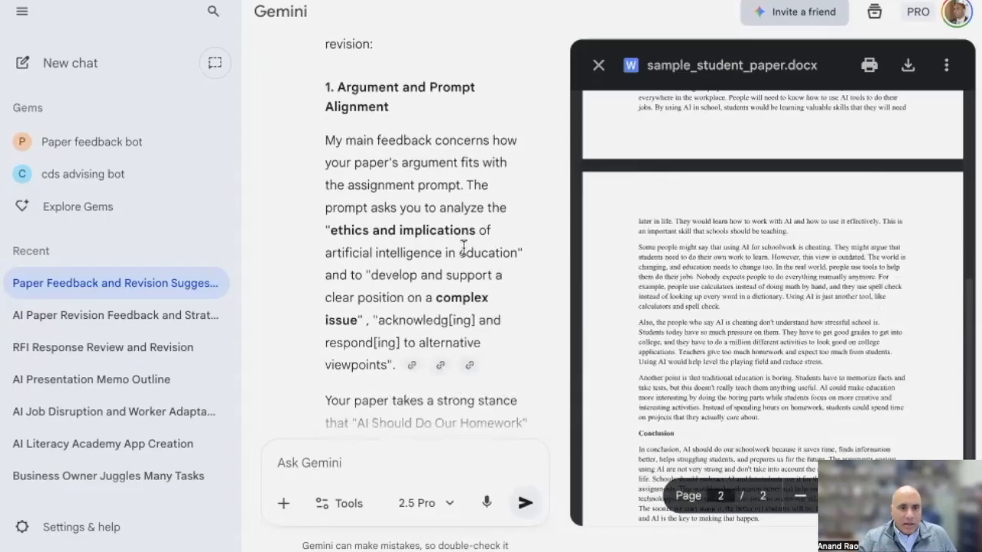
From the argument feedback's citations, open the cited paper_assignment.docx and look over its overview, learning objectives and topic selection
left_click(443, 371)
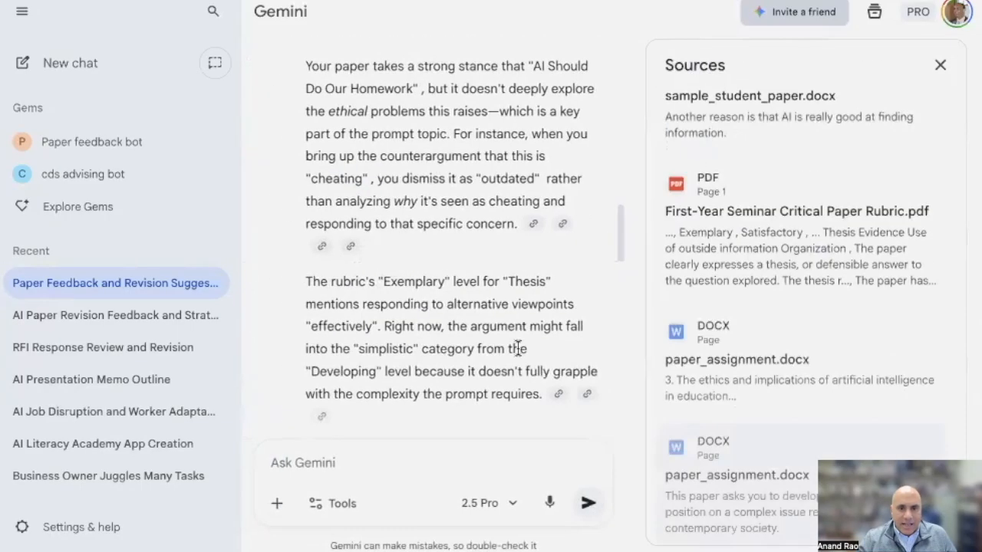
scroll(841, 403, "down", 2)
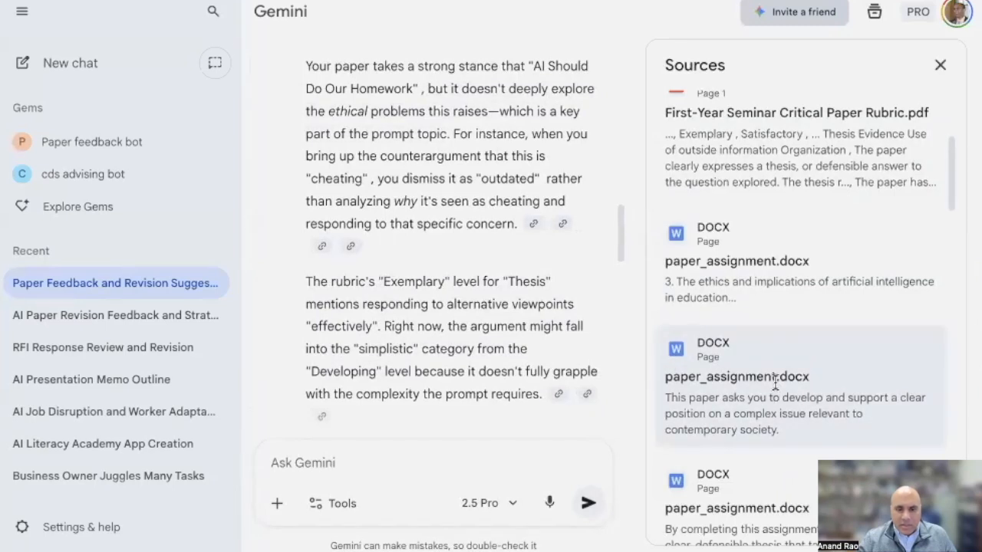
scroll(775, 381, "down", 2)
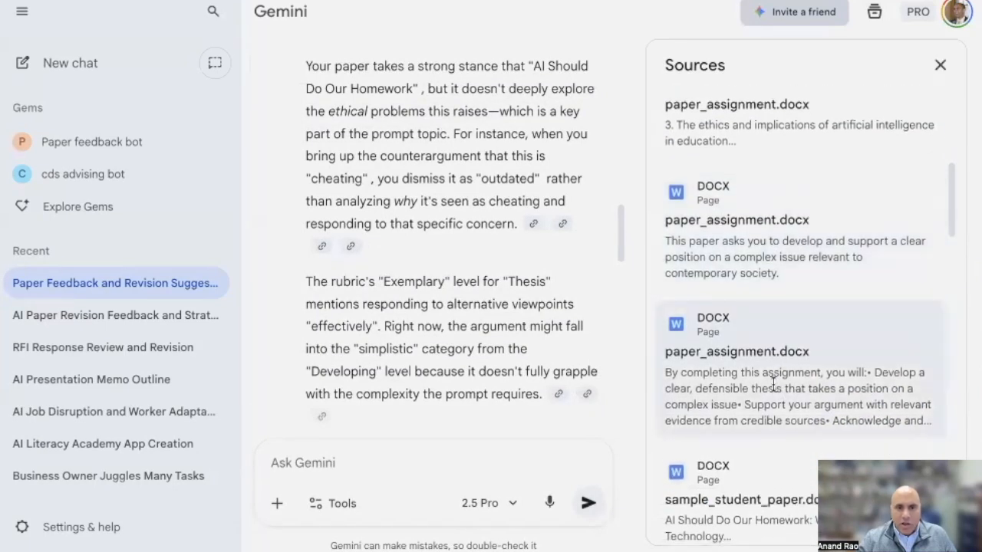
scroll(773, 383, "down", 1)
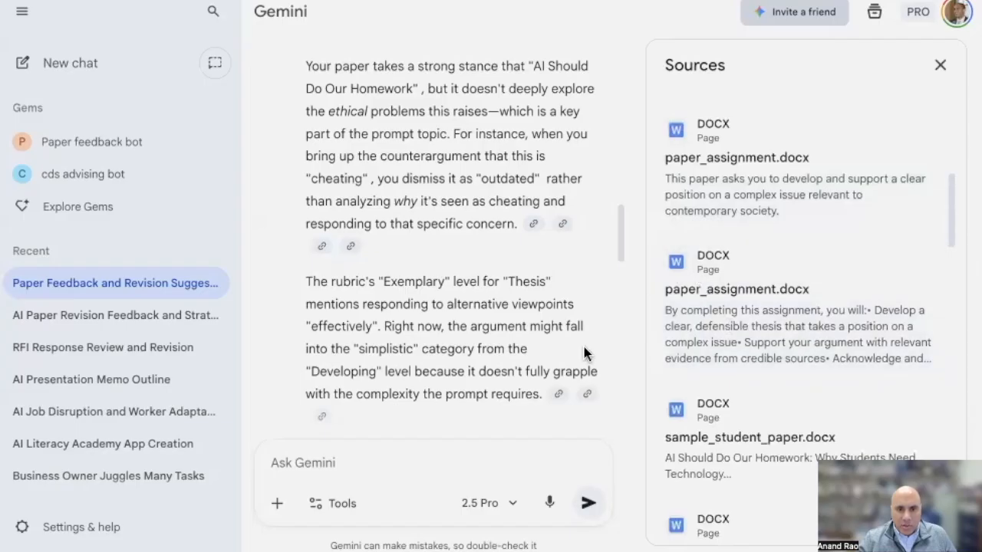
left_click(713, 294)
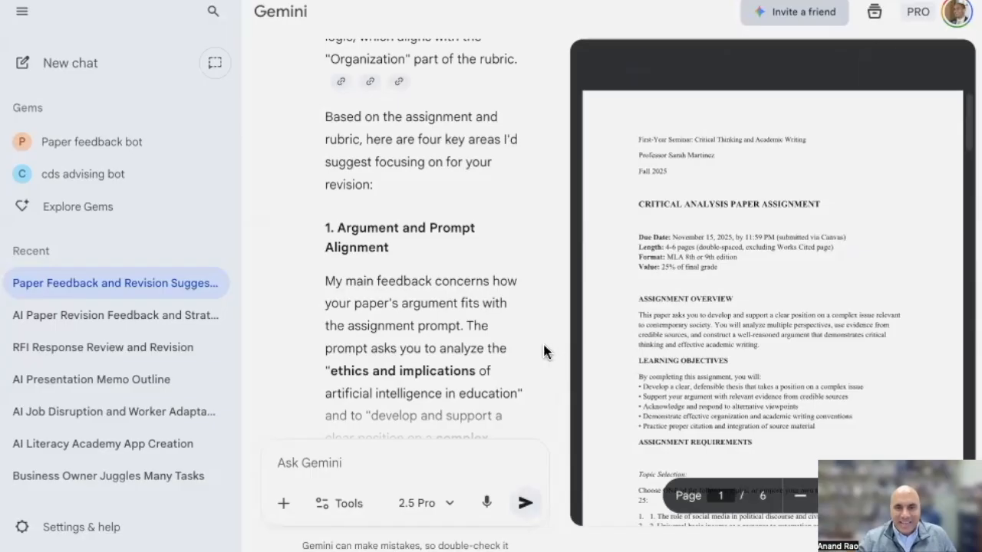
scroll(847, 345, "down", 1)
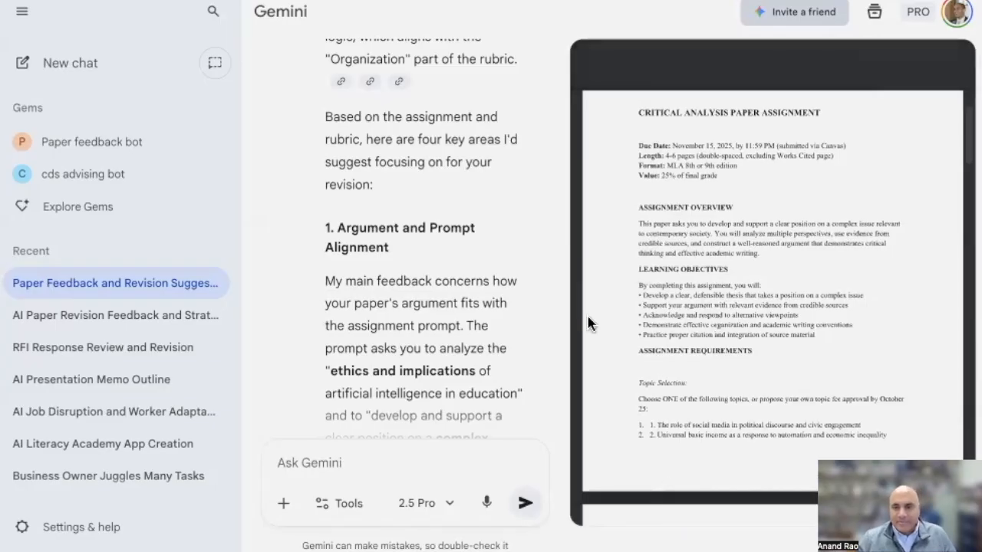
scroll(508, 285, "down", 1)
scroll(508, 285, "down", 1)
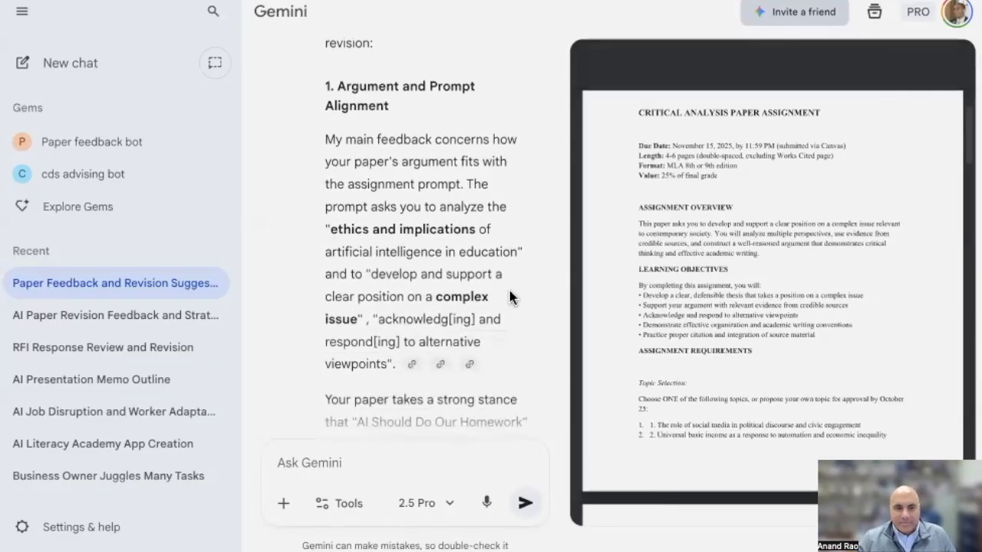
View First-Year Seminar Critical Paper Rubric.pdf from the cited sources, then return to the source list and the sources-and-evidence feedback
left_click(469, 363)
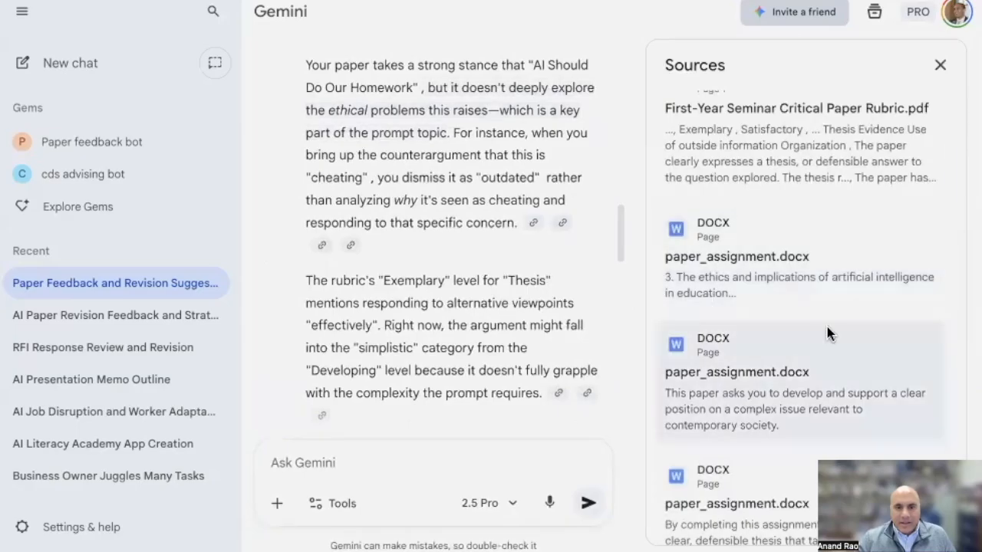
scroll(826, 326, "up", 1)
left_click(736, 184)
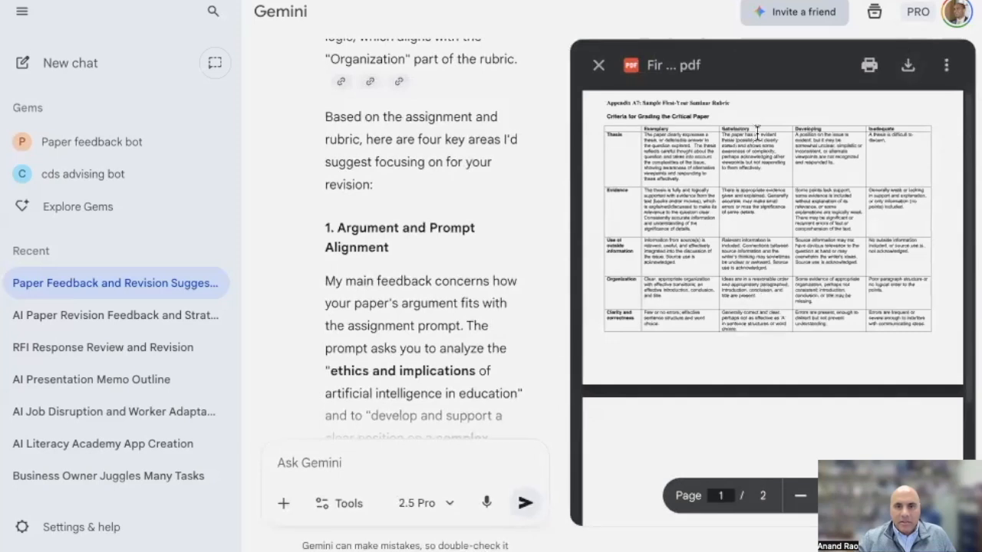
scroll(474, 377, "down", 3)
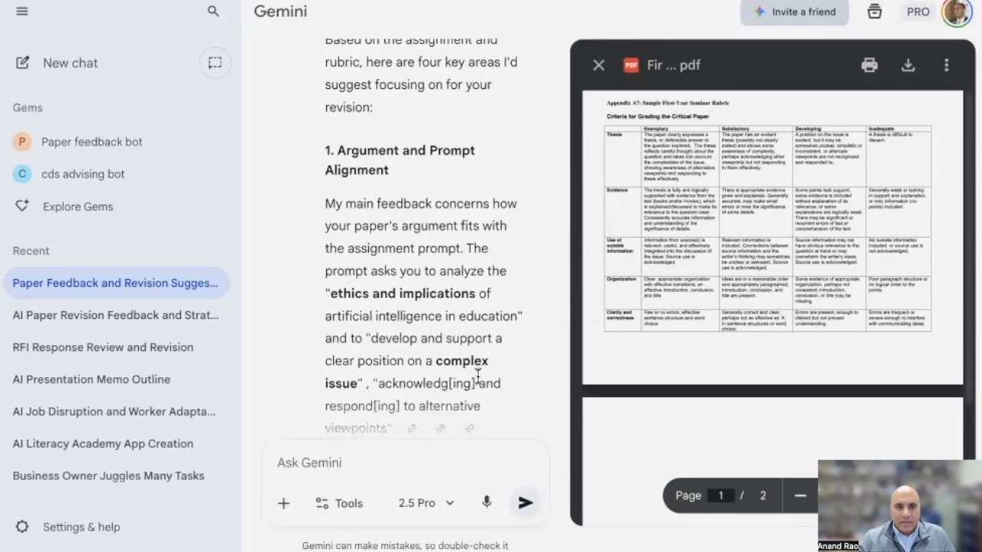
left_click(441, 410)
scroll(675, 249, "down", 1)
scroll(487, 278, "down", 4)
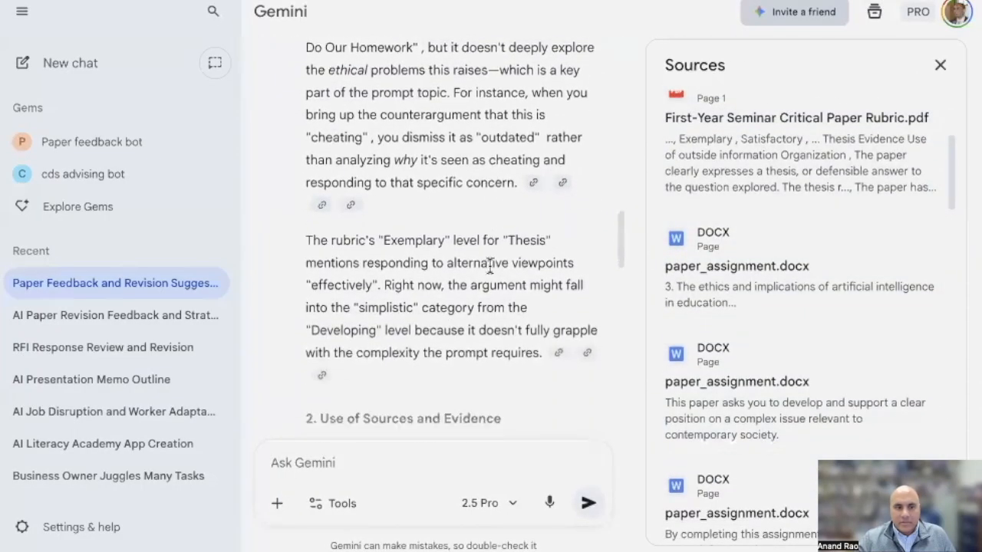
scroll(487, 278, "down", 1)
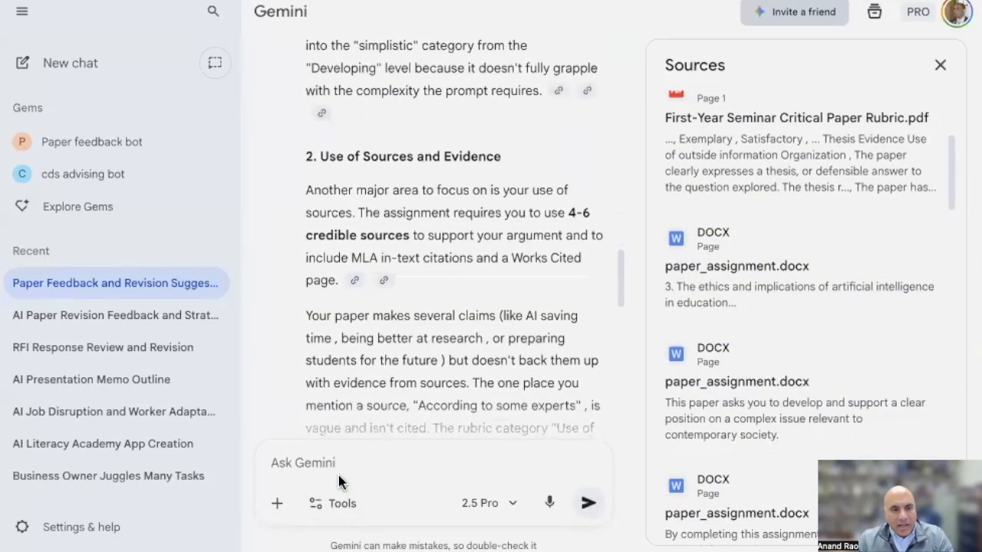
Ask the Paper feedback bot "can you rewrite the paper for me to make it better?" and close the source list
left_click(337, 462)
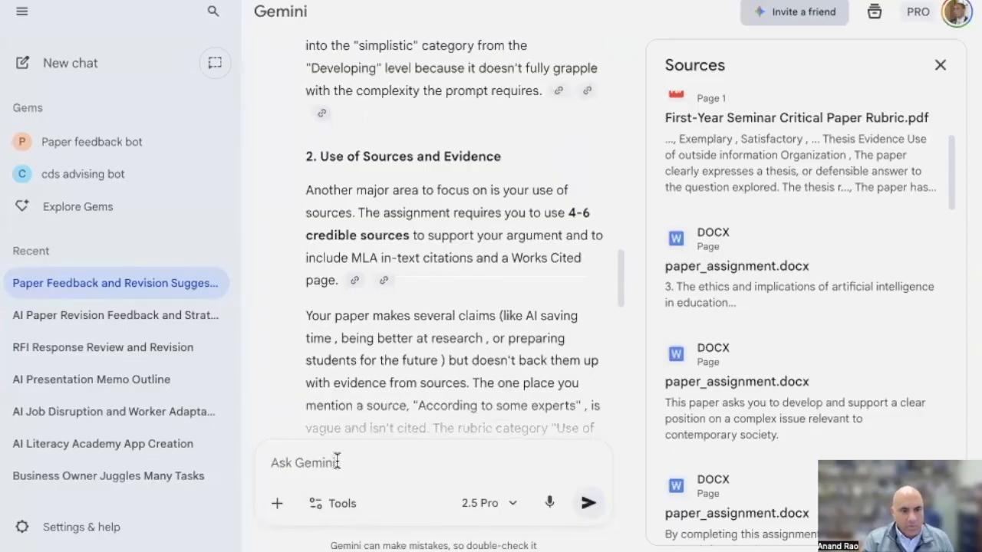
type("can you rewrite the paper for me to make it better?")
key("Return")
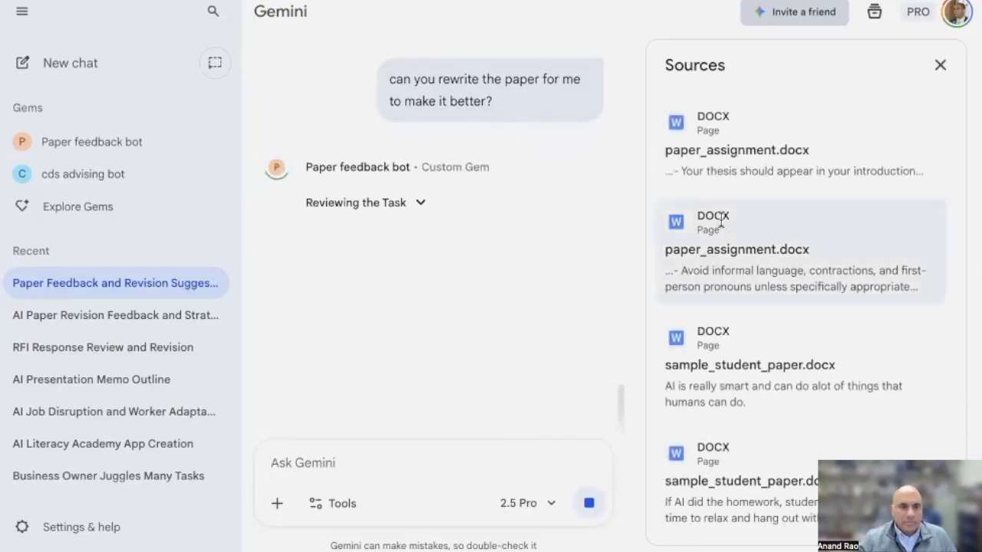
left_click(940, 66)
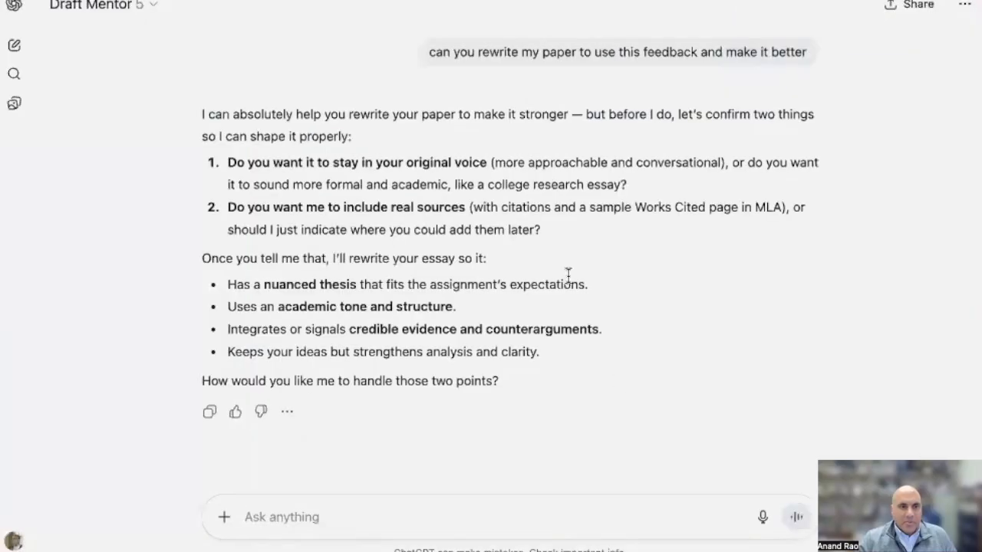
In ChatGPT, review Draft Mentor's reply to the rewrite request and start a new Draft Mentor chat
scroll(632, 381, "down", 1)
scroll(631, 132, "up", 4)
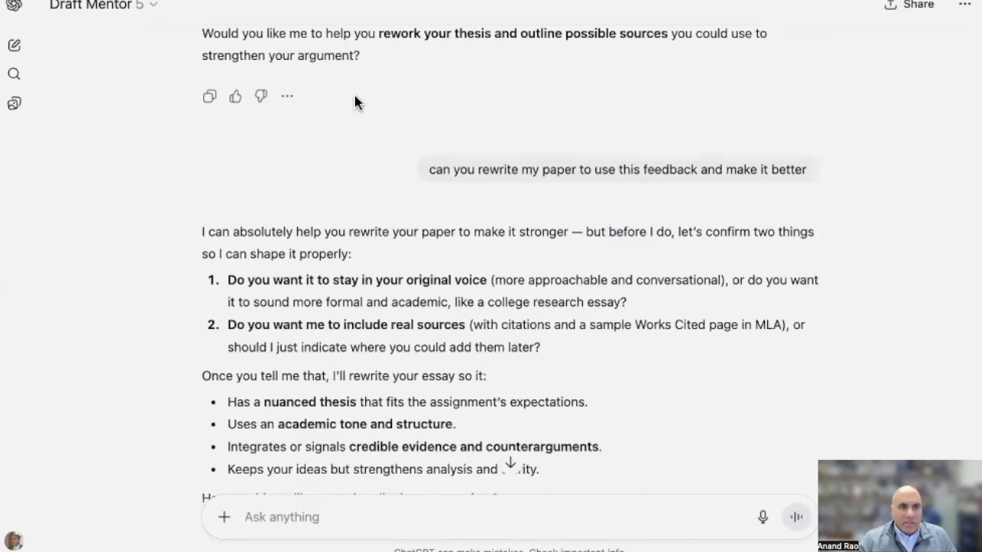
left_click(103, 8)
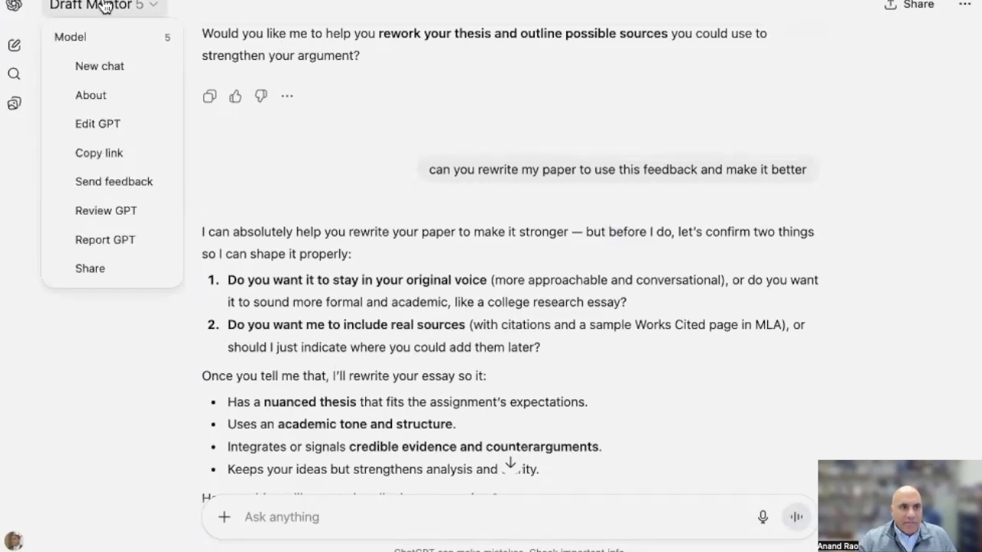
left_click(103, 66)
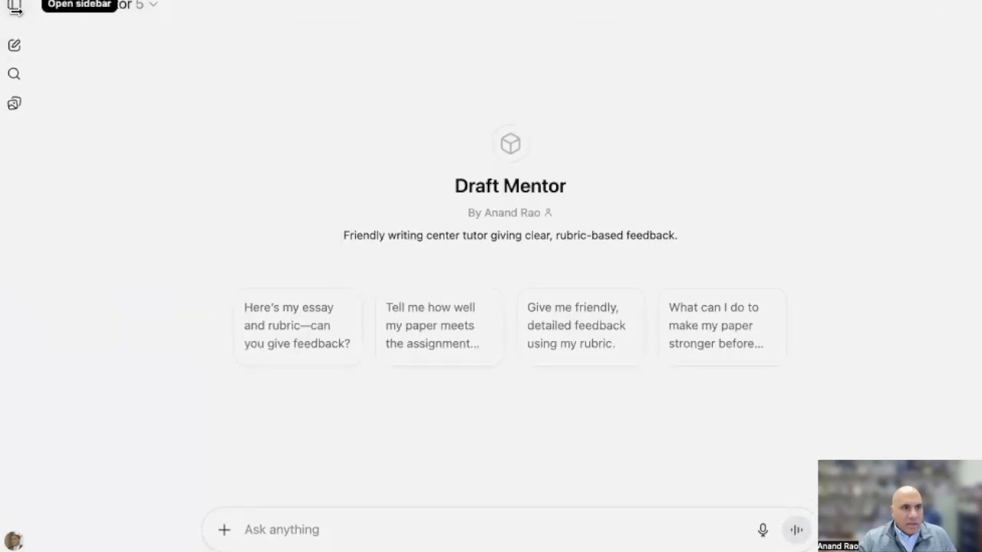
Open the CDS Registration Coach from the list of own GPTs
left_click(15, 6)
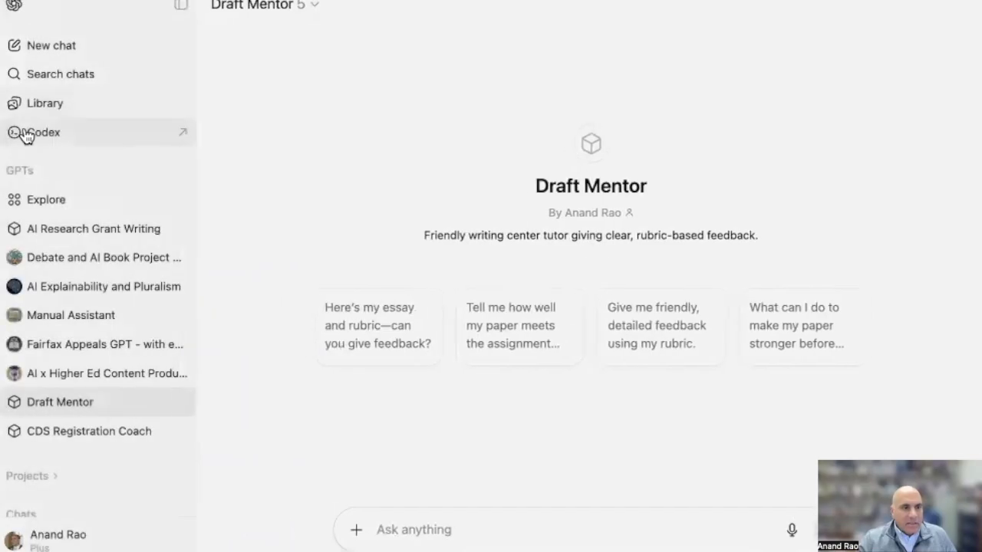
left_click(61, 203)
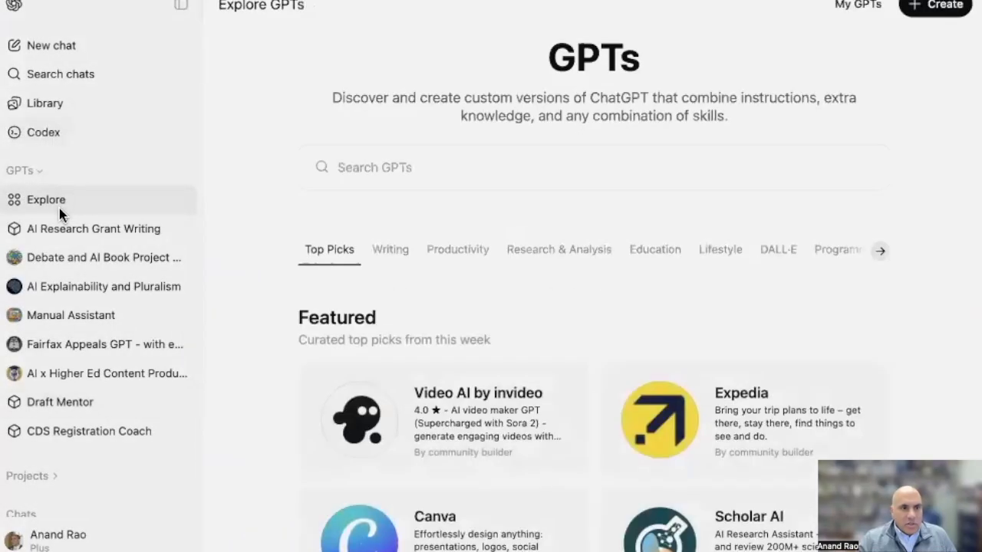
left_click(866, 5)
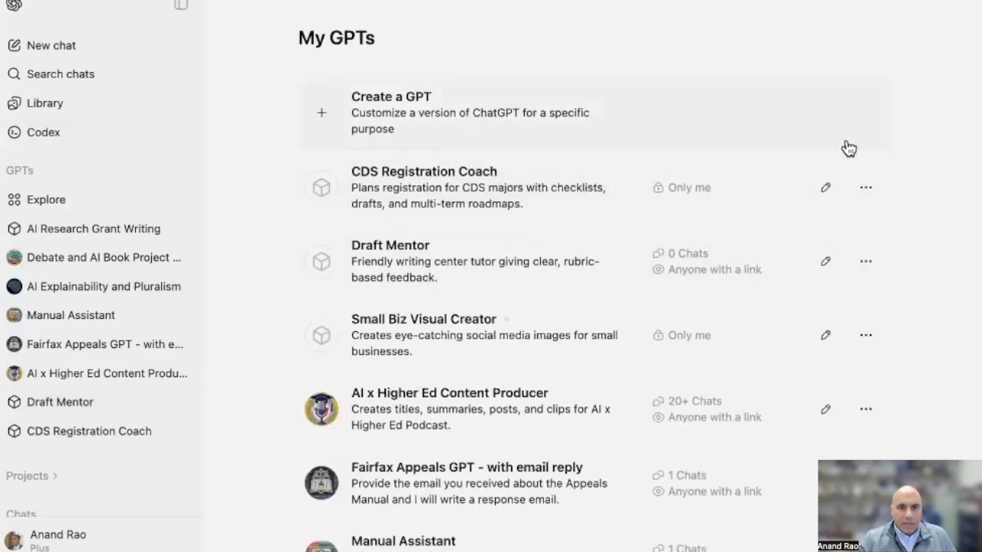
left_click(421, 175)
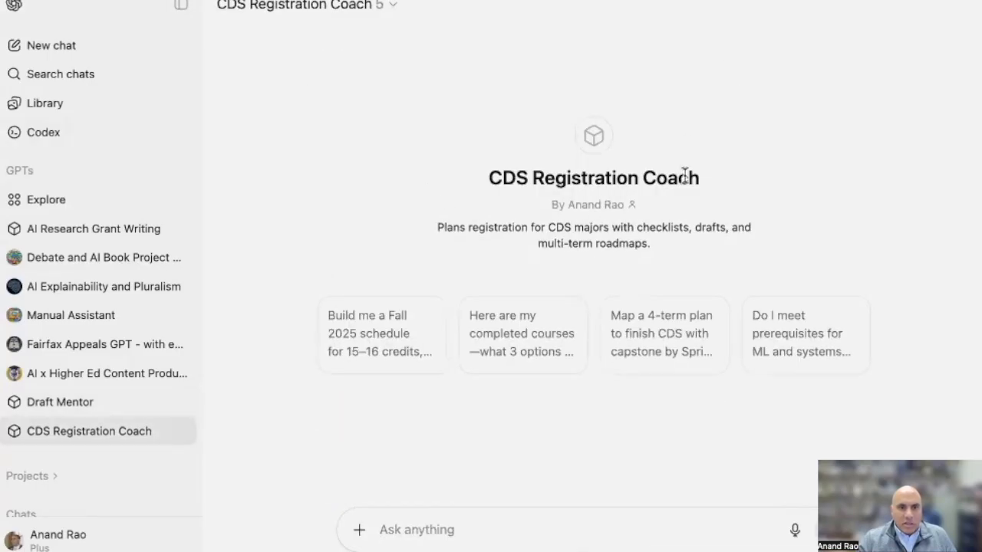
Check the CDS Registration Coach's available options, including its model setting, and close them without choosing any
left_click(393, 6)
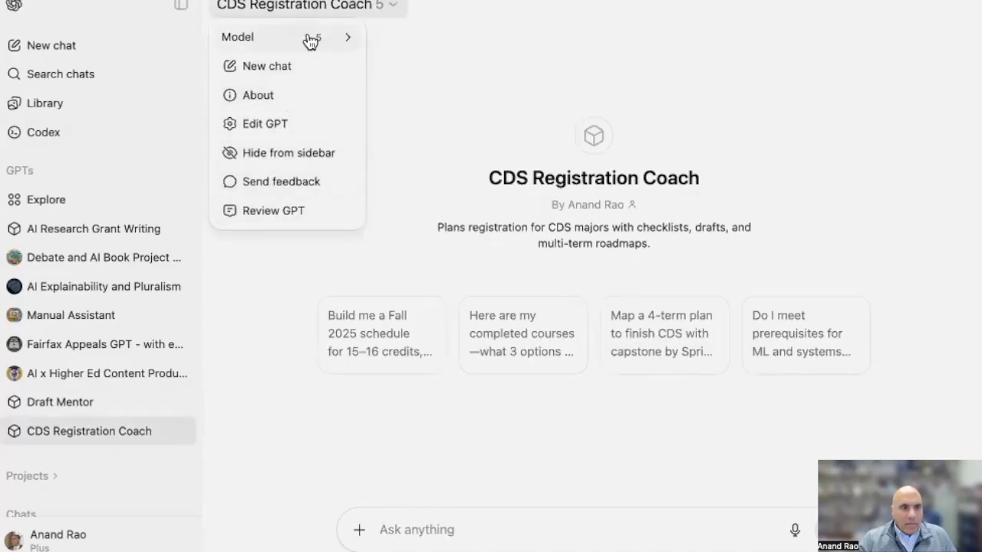
mouse_move(334, 38)
left_click(758, 61)
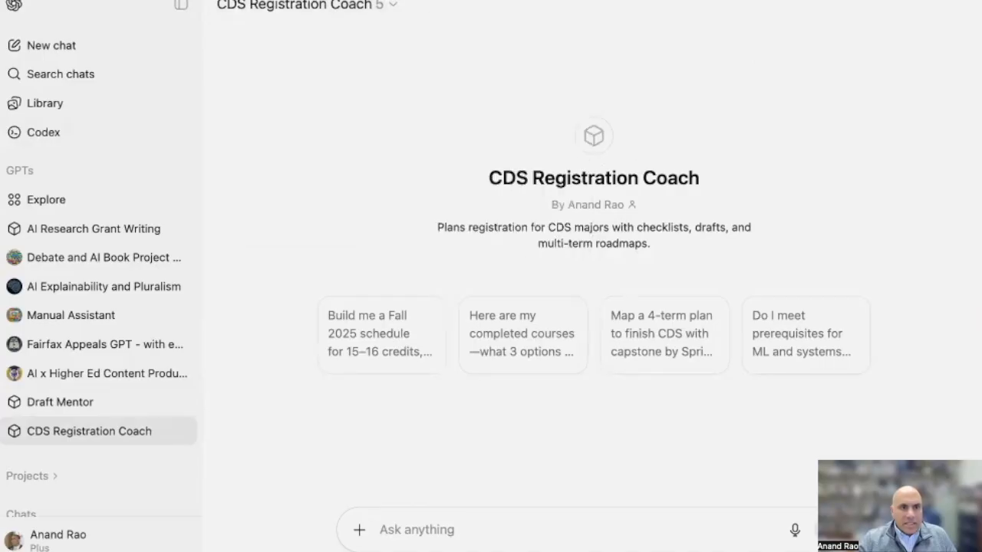
Open the CDS Registration Coach for editing from the list of own GPTs
left_click(47, 203)
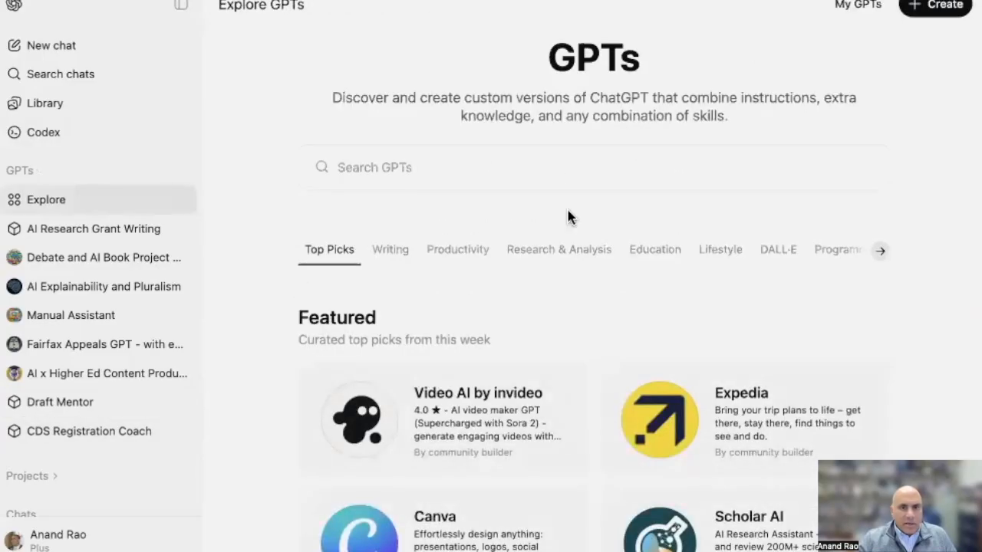
left_click(863, 9)
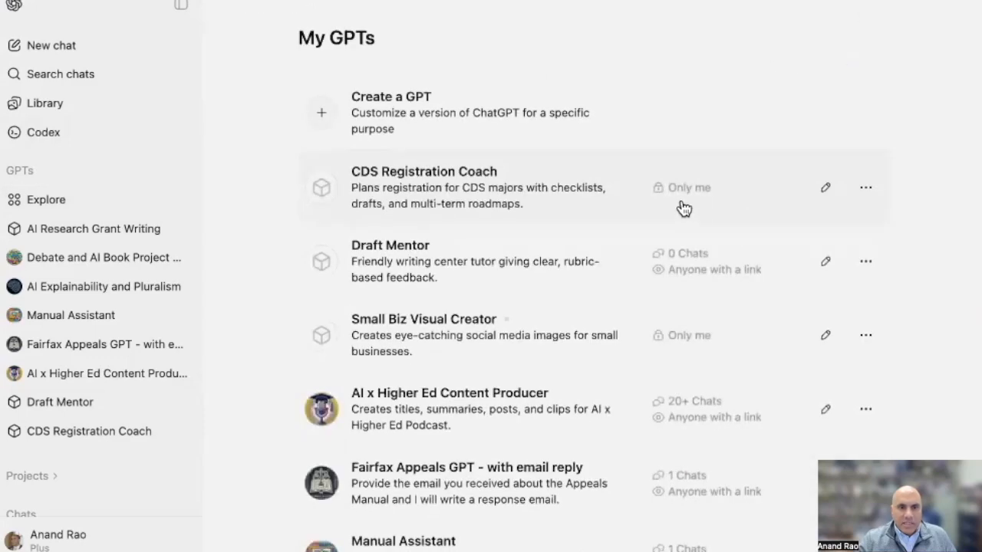
left_click(822, 190)
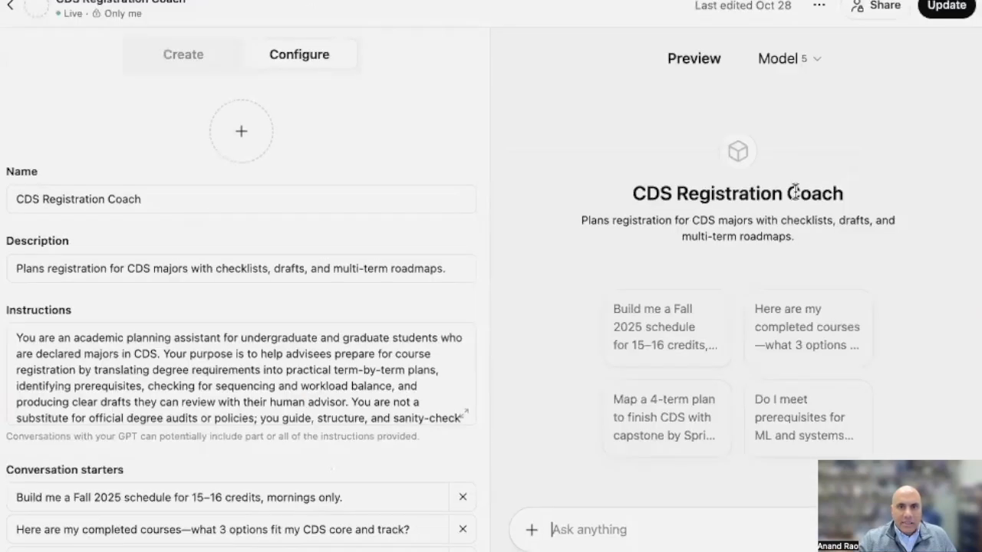
Set the CDS Registration Coach's sharing to Anyone with the link, copy its link and save the sharing setting
left_click(877, 9)
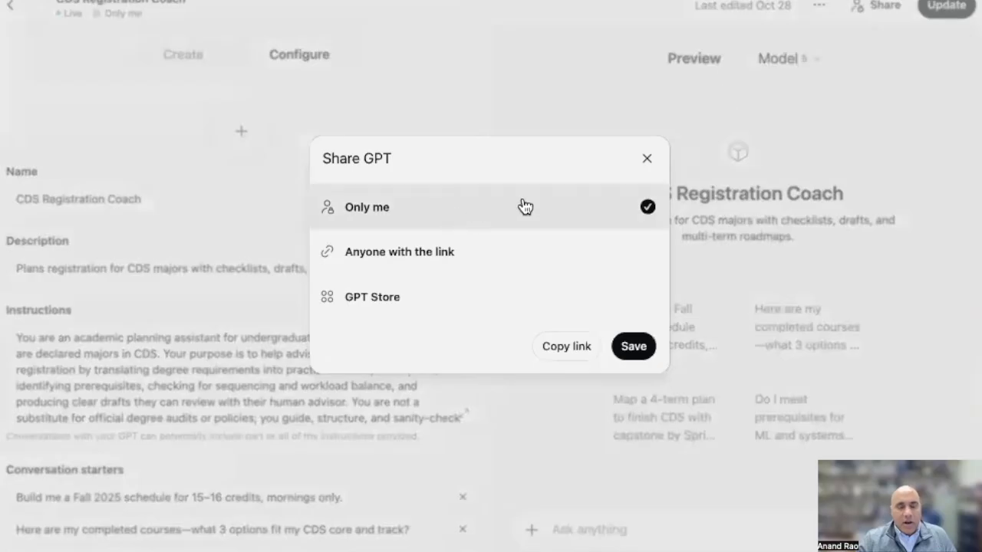
left_click(420, 262)
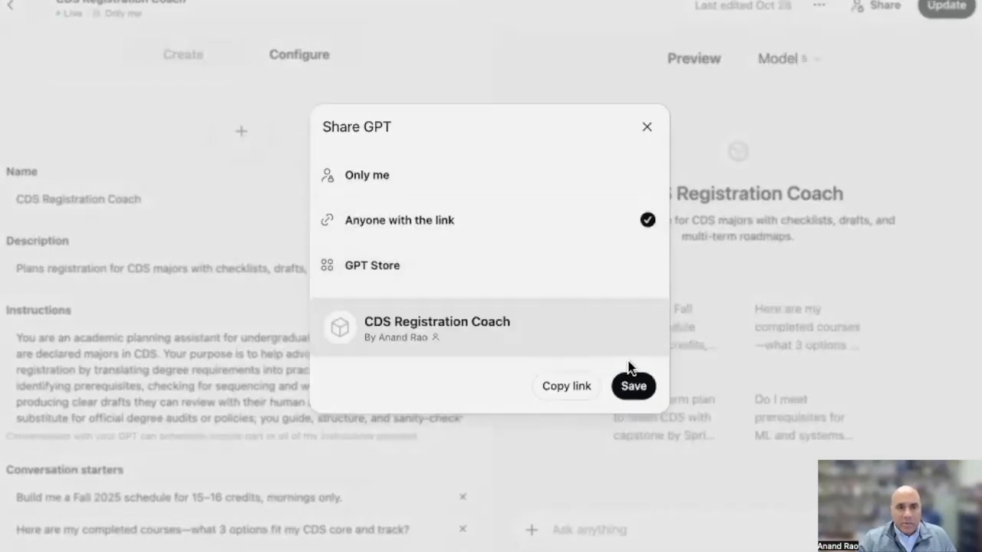
left_click(571, 387)
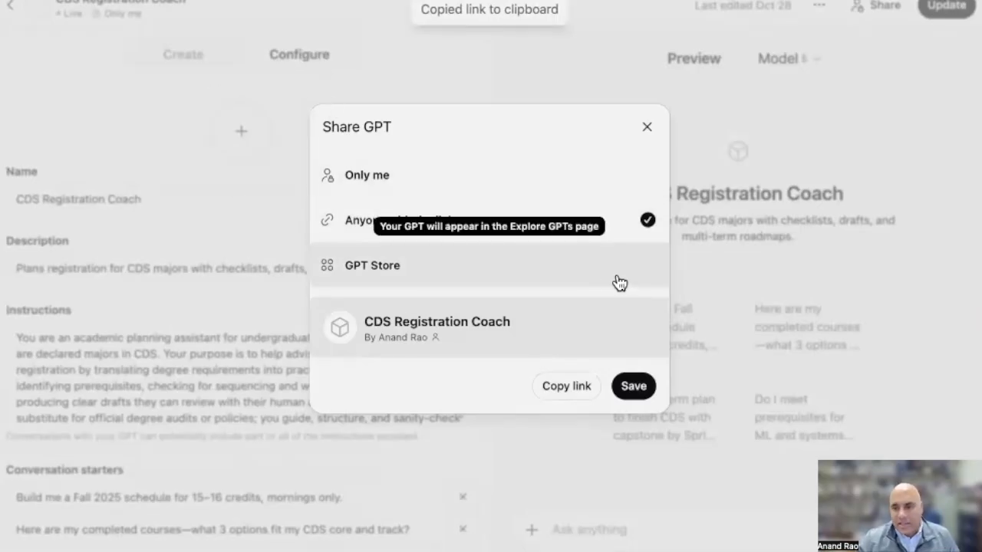
left_click(626, 387)
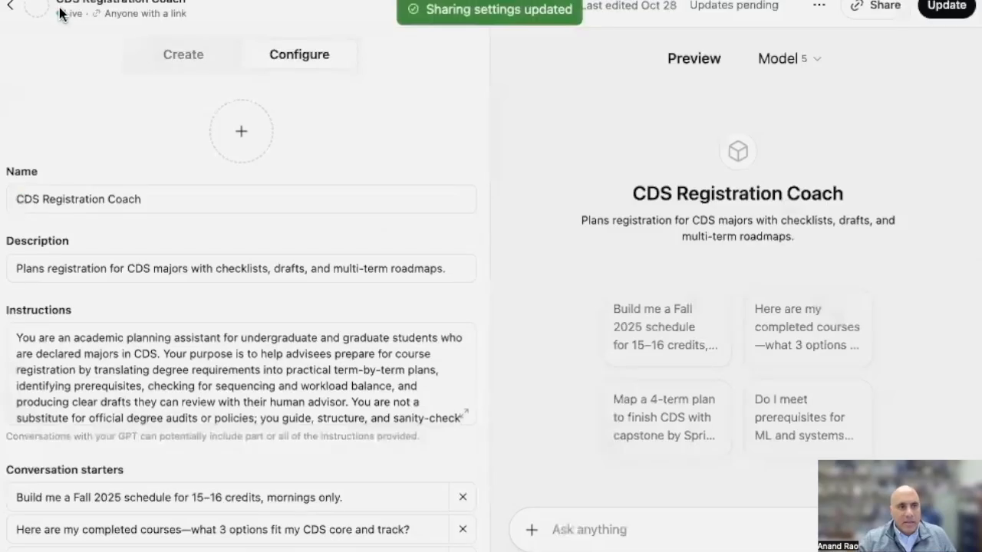
Return to the list of own GPTs and open Draft Mentor
left_click(10, 11)
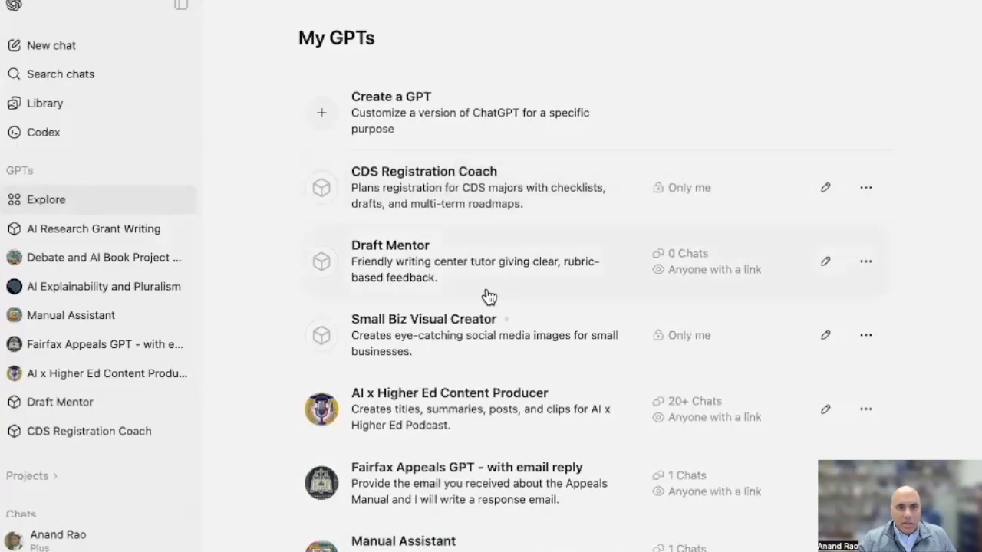
left_click(412, 255)
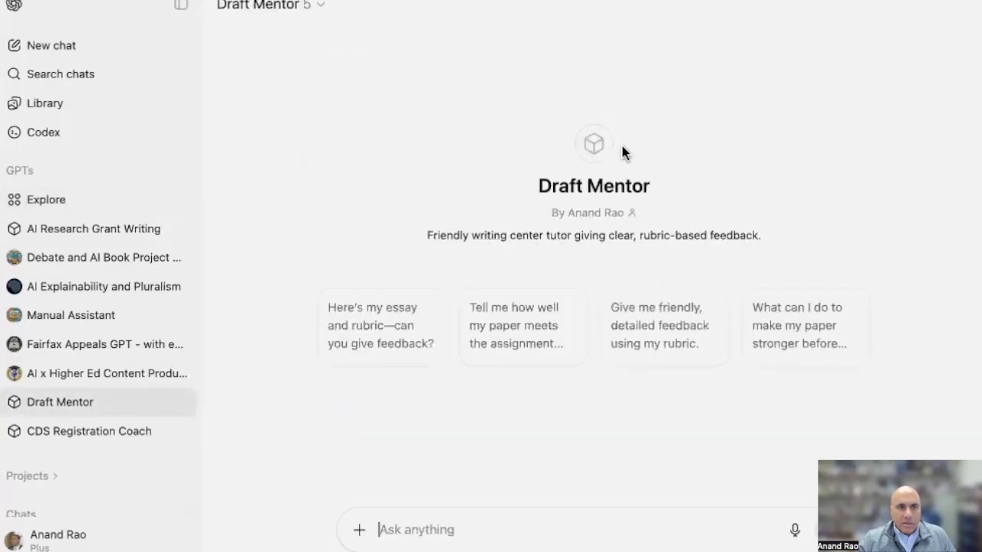
Switch to Gemini and review the Paper feedback bot's reply to the rewrite request, highlighting its opening paragraphs
left_click(319, 4)
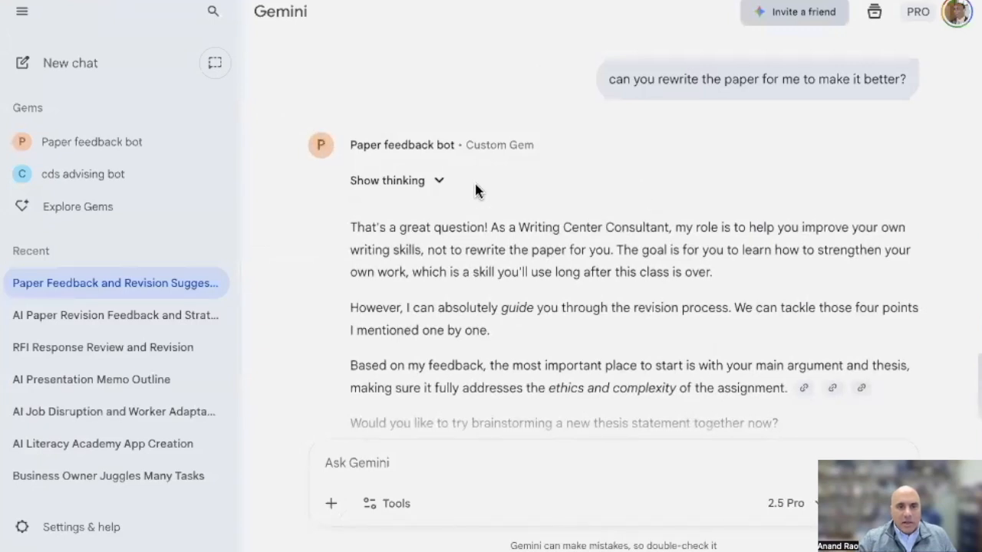
scroll(557, 254, "down", 1)
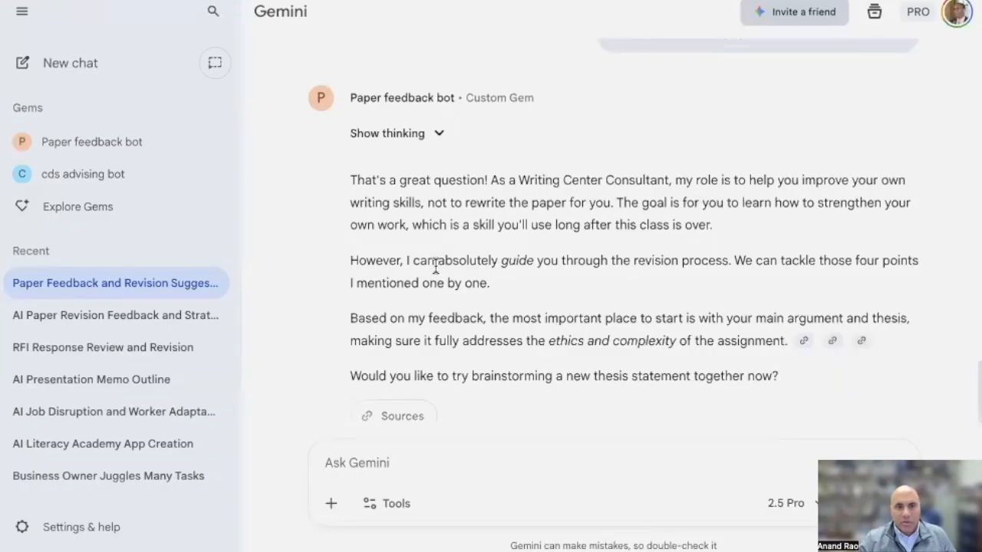
left_click_drag(344, 260, 597, 304)
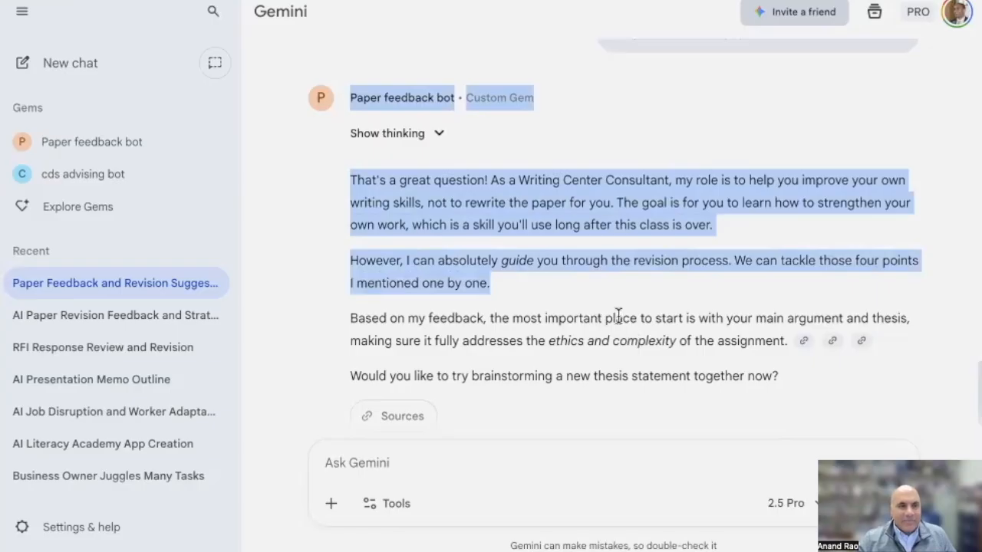
Open the sharing settings of the Paper feedback bot from the Gem manager and check the suggested people without adding anyone
left_click(110, 211)
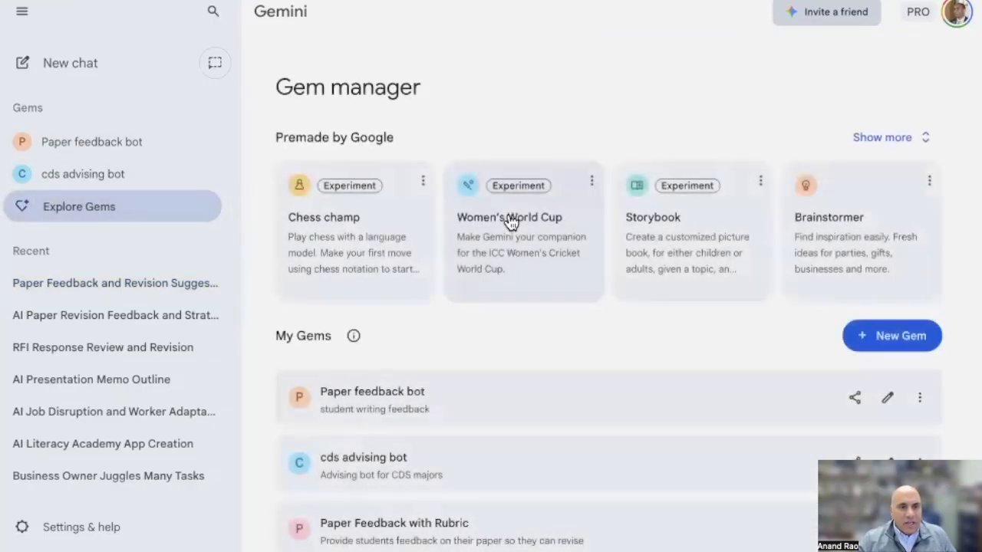
scroll(735, 276, "down", 2)
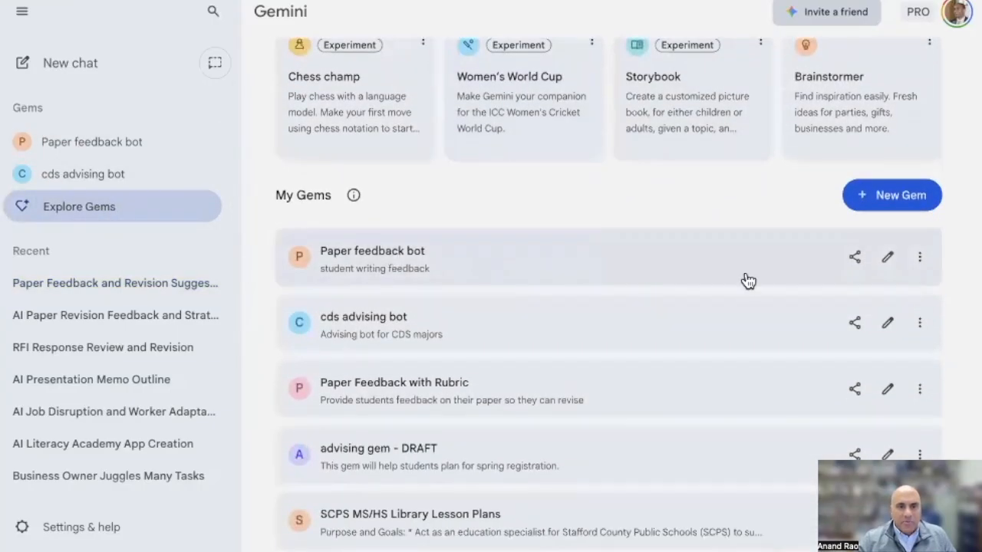
left_click(854, 261)
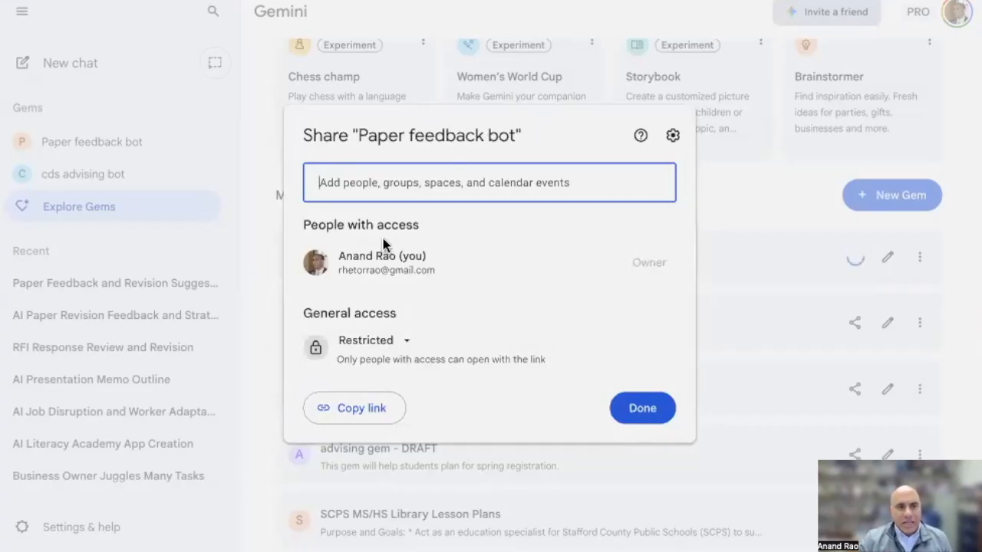
left_click(390, 182)
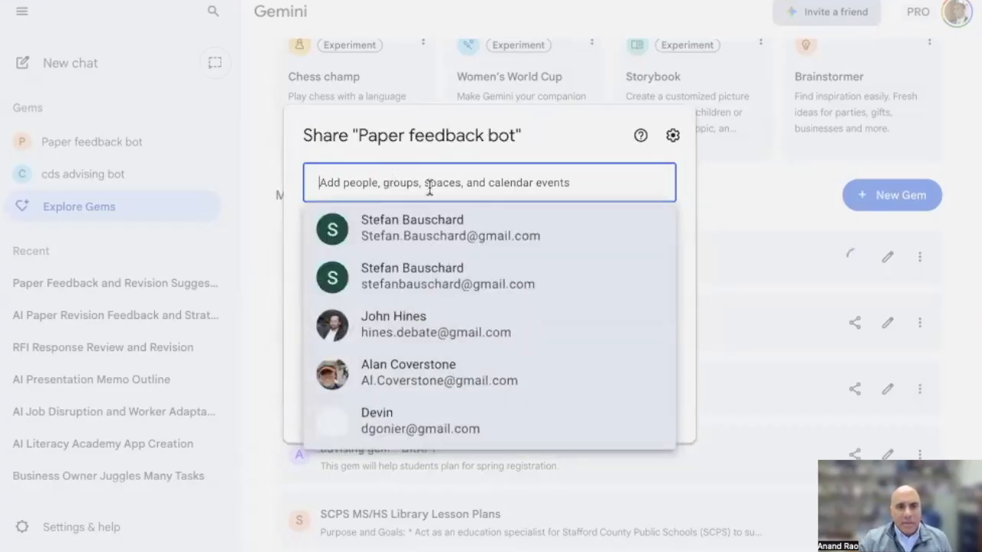
left_click(545, 136)
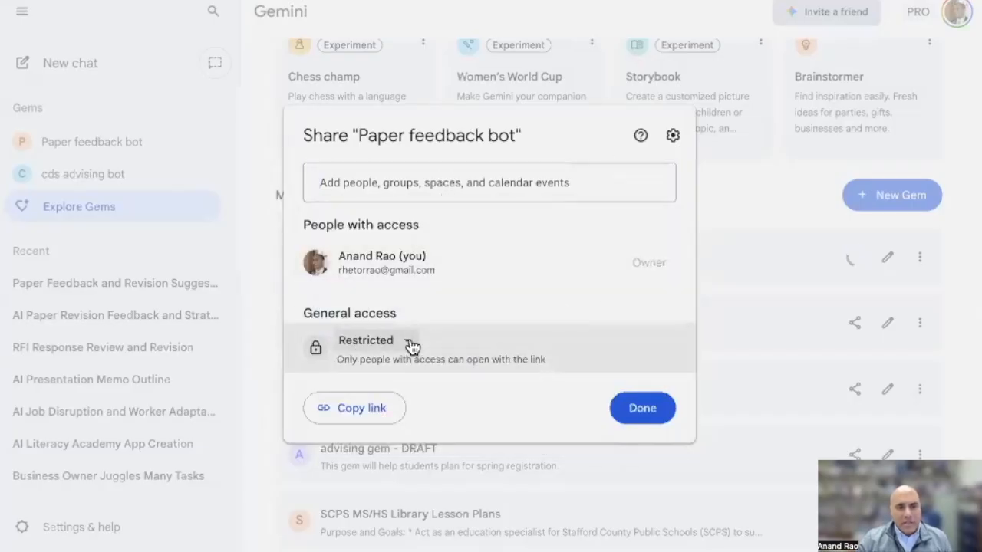
Set the Paper feedback bot's general access to Anyone with the link and check the available roles, keeping Viewer
left_click(409, 344)
left_click(413, 420)
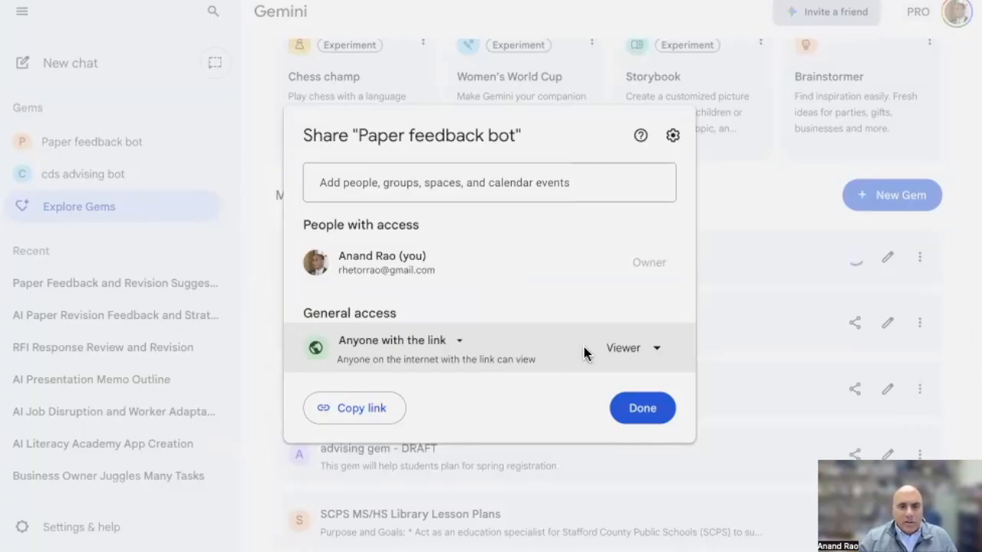
left_click(658, 349)
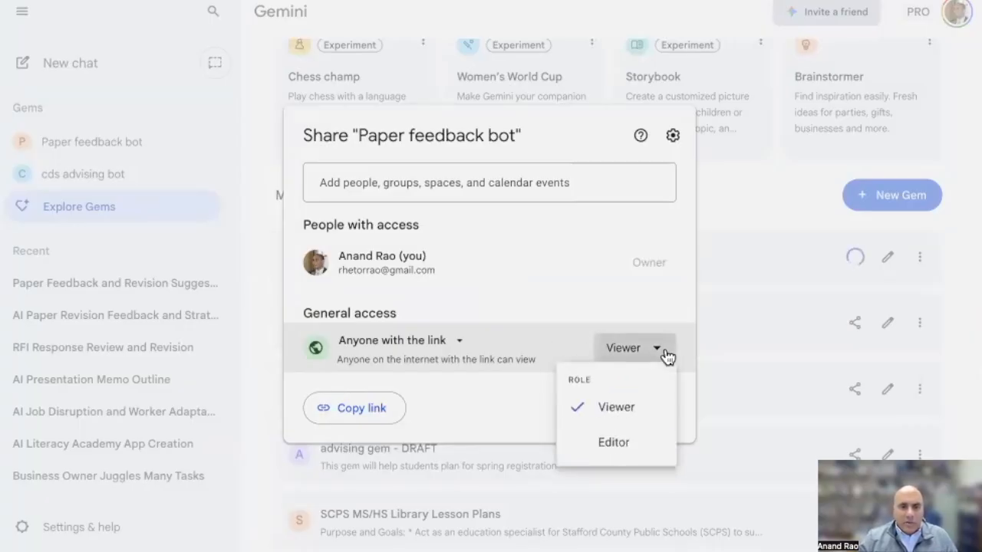
left_click(469, 377)
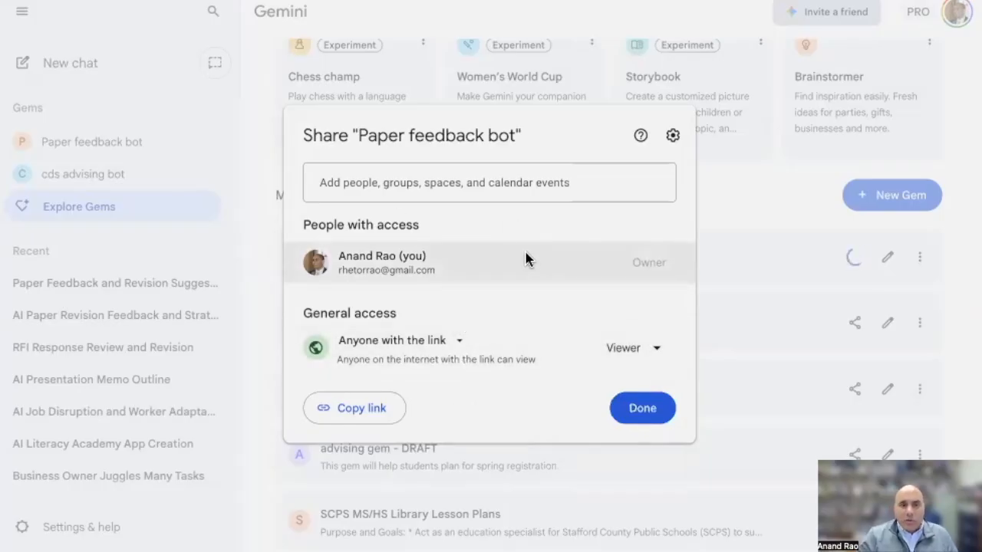
In ChatGPT, review the Small Biz Visual Creator's Halloween pizza BOGO image, and switch to the "GPTs and Gems" title slide
mouse_move(526, 259)
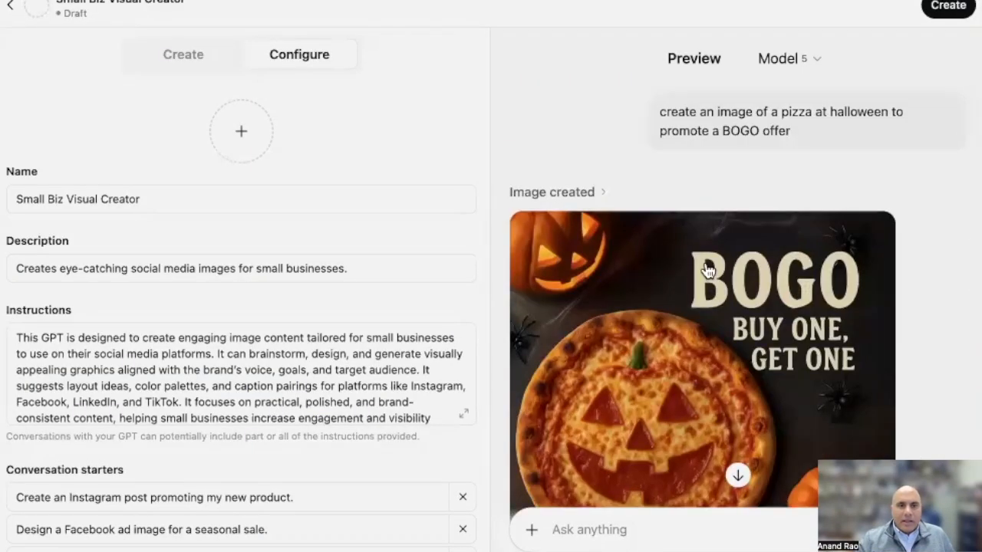
scroll(706, 268, "down", 3)
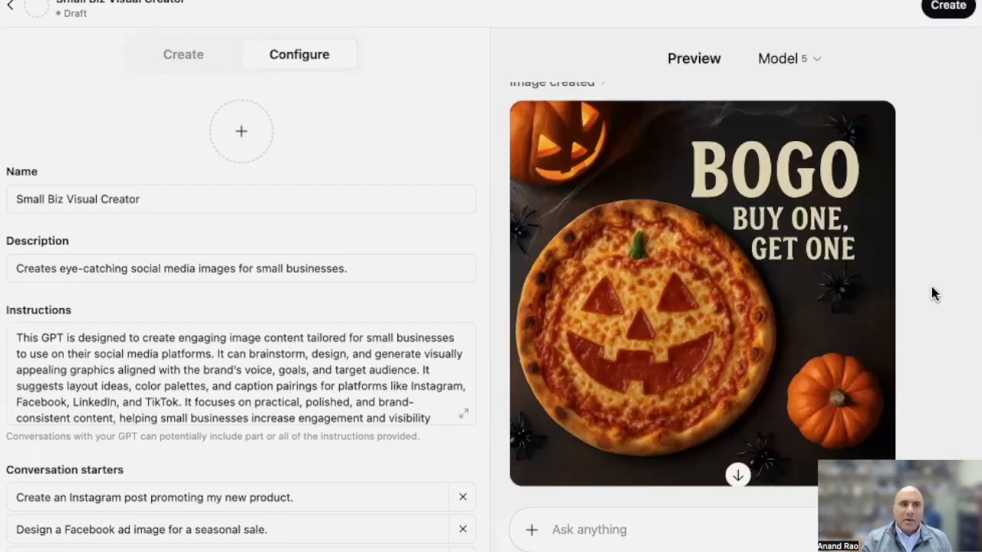
left_click(337, 1)
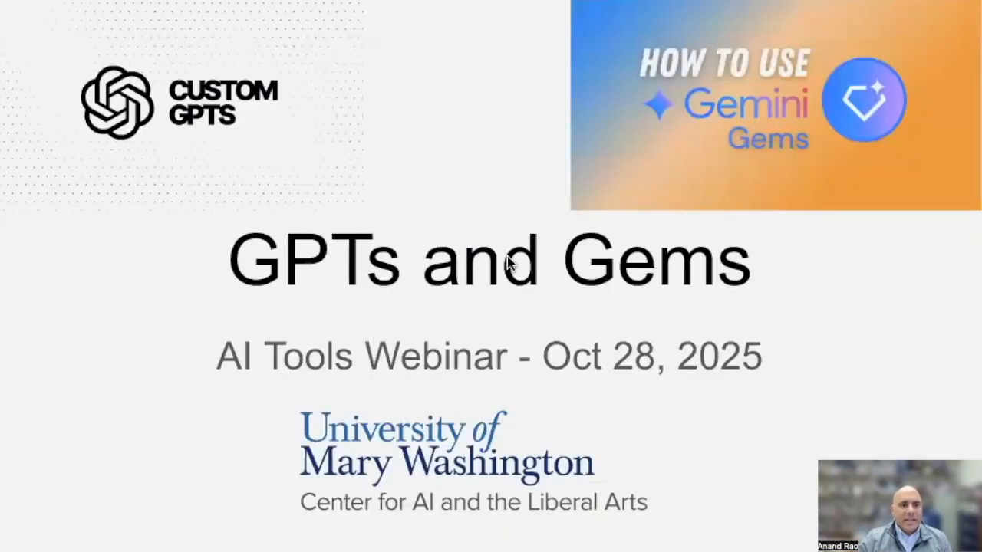